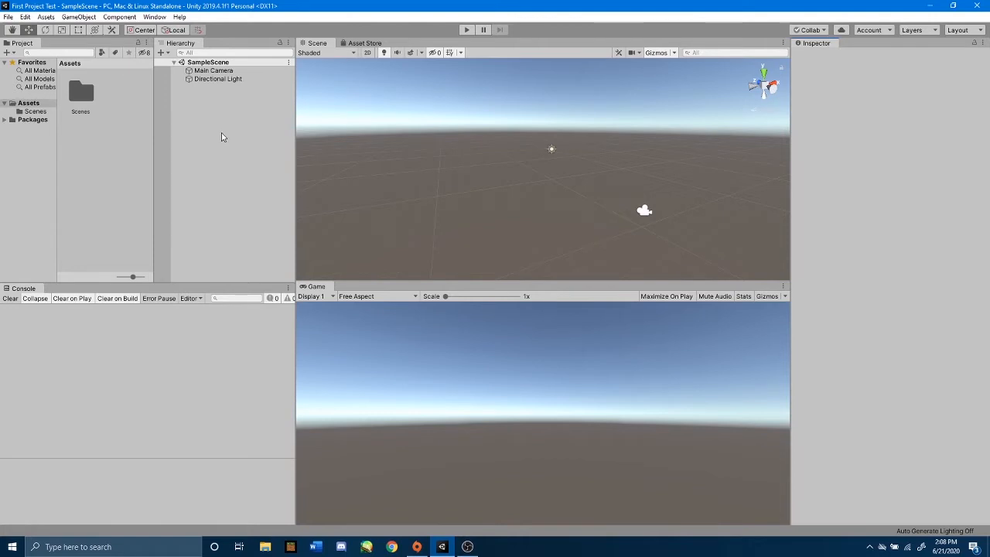
- Inspect the properties of the Main Camera and the Directional Light, leaving nothing selected
{"action": "left_click", "coordinate": [242, 71]}
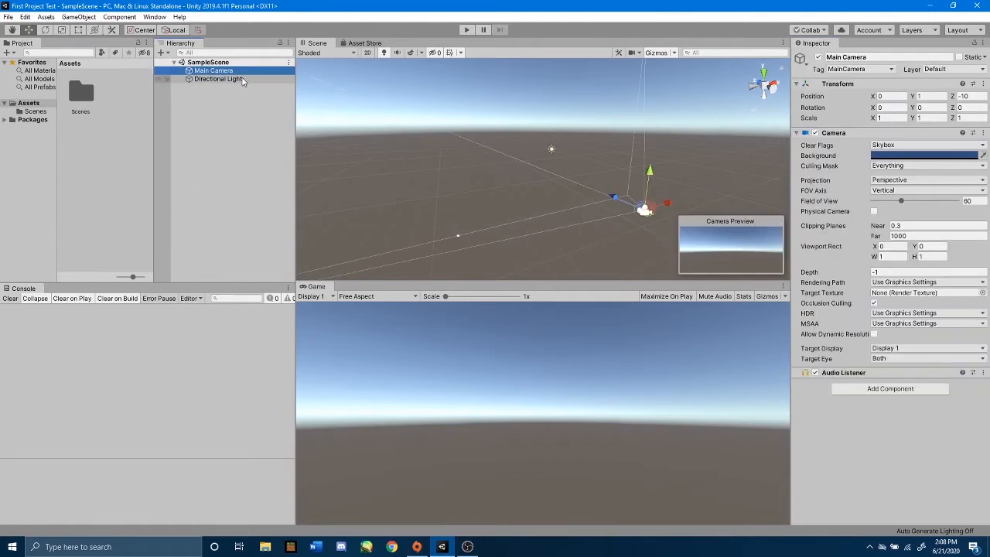
{"action": "left_click", "coordinate": [240, 81]}
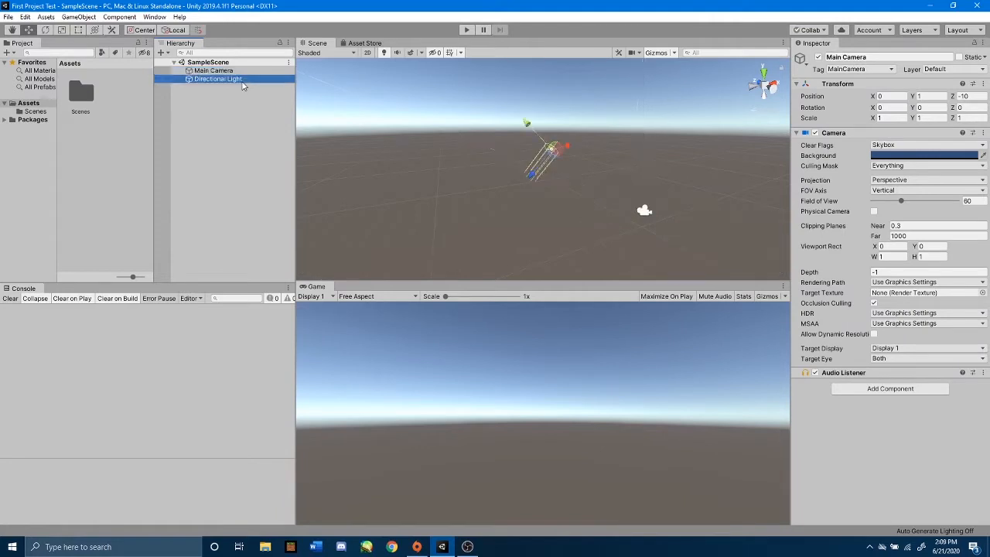
{"action": "left_click", "coordinate": [232, 121]}
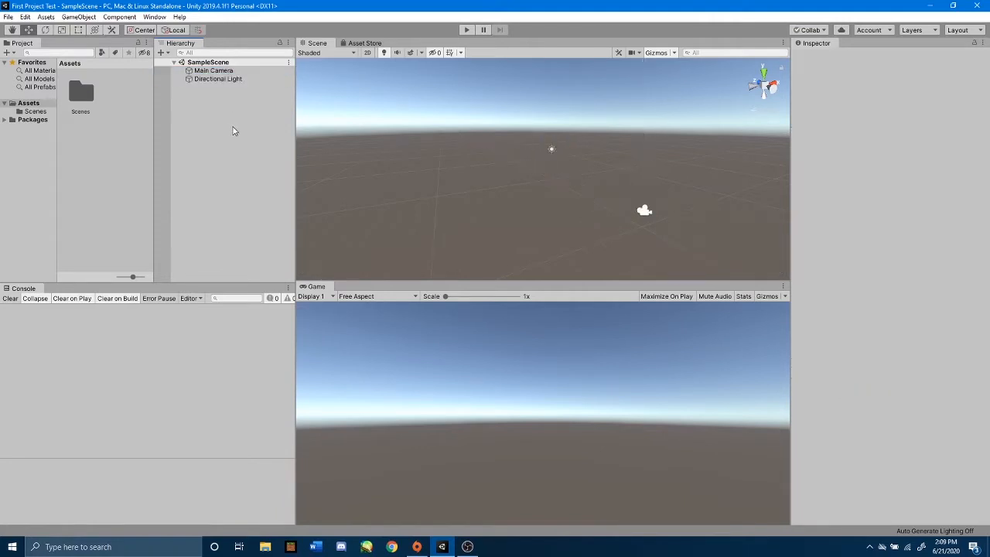
- Create an empty game object at the root of SampleScene
{"action": "right_click", "coordinate": [231, 124]}
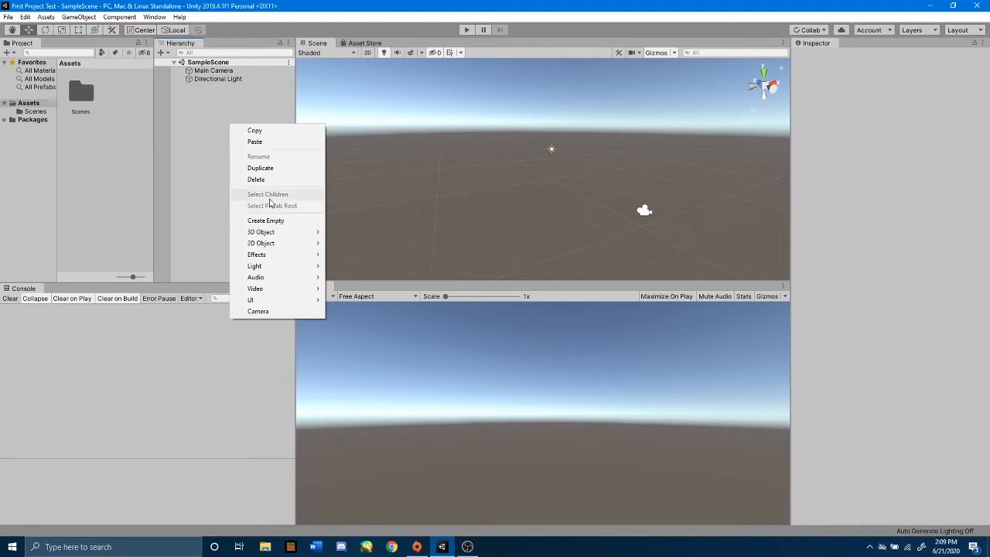
{"action": "mouse_move", "coordinate": [264, 234]}
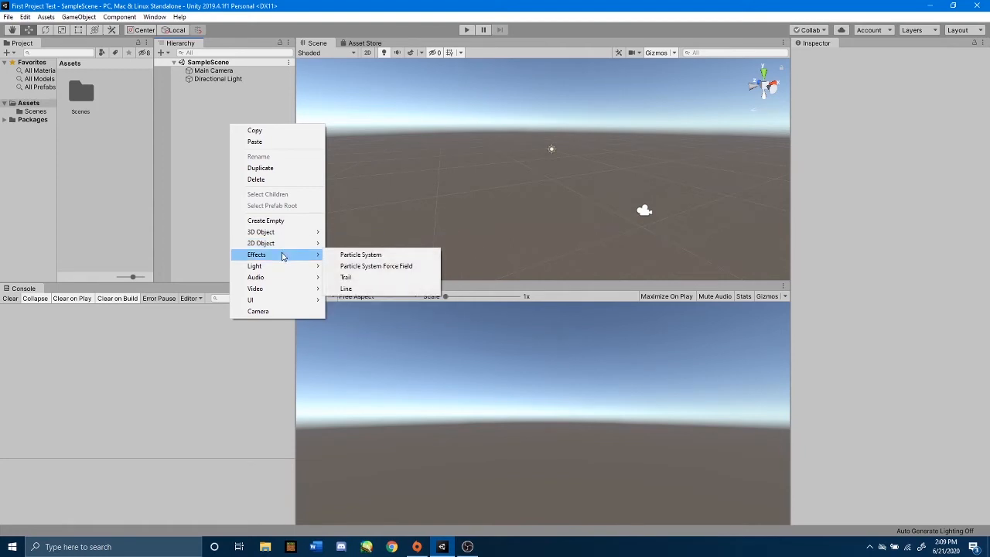
{"action": "mouse_move", "coordinate": [274, 279]}
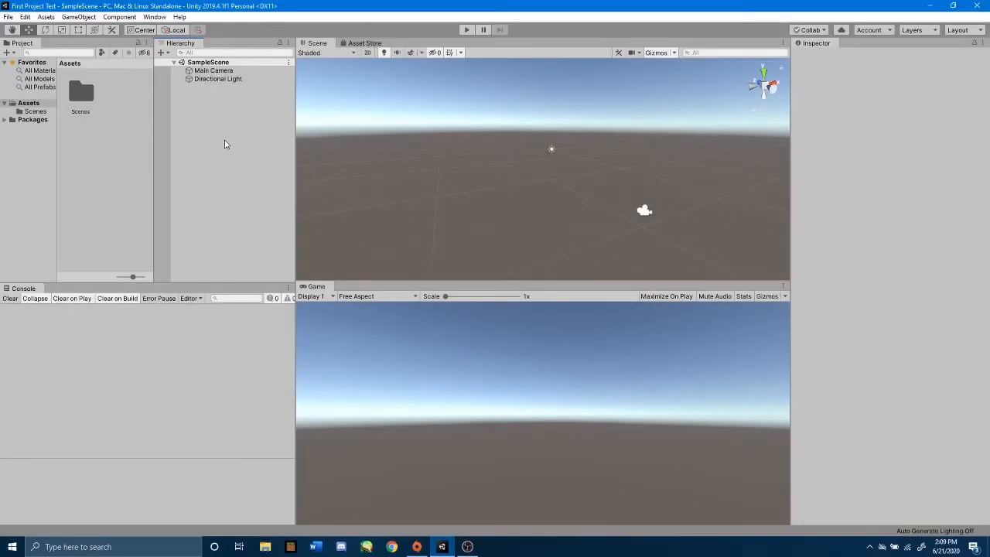
{"action": "right_click", "coordinate": [225, 144]}
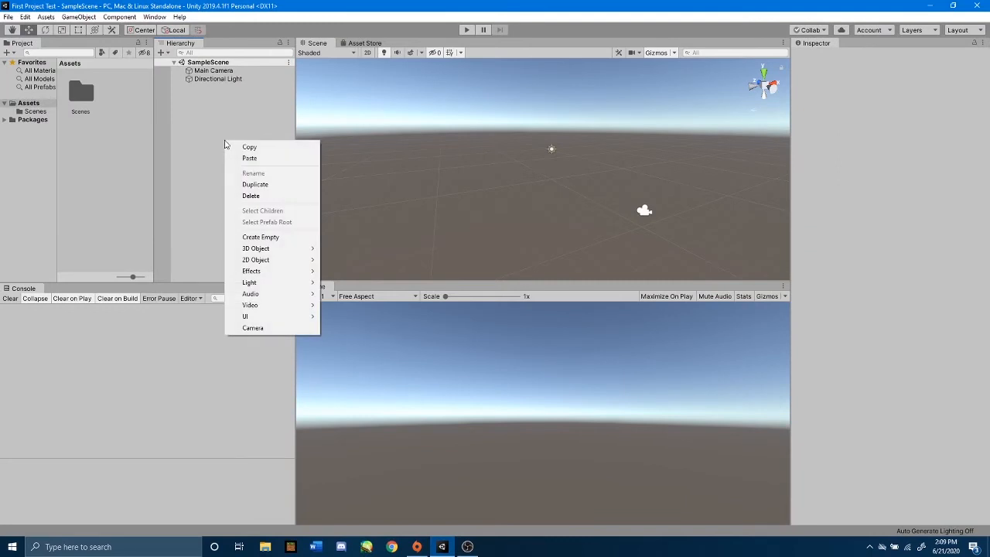
{"action": "left_click", "coordinate": [288, 239]}
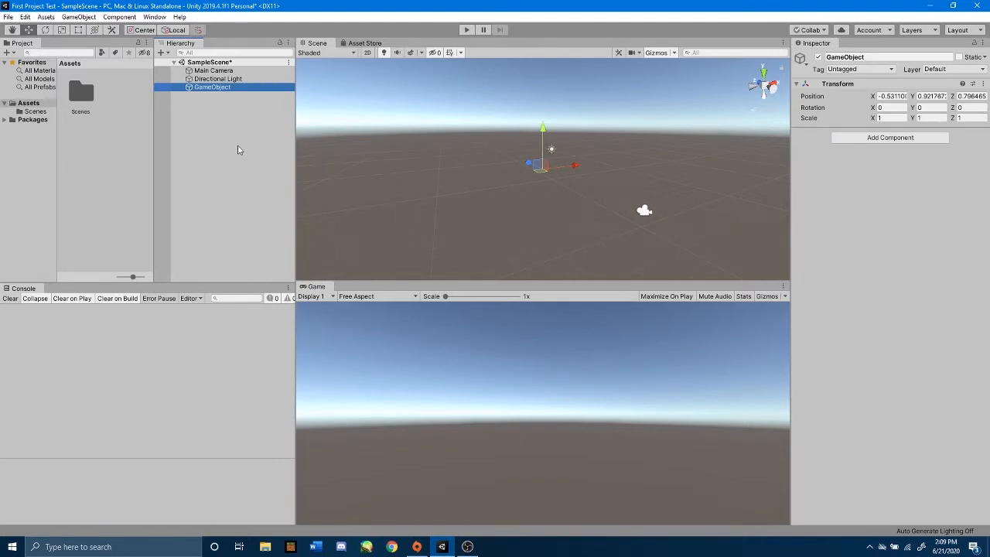
- Rename the new empty game object to Environment
{"action": "double_click", "coordinate": [199, 91]}
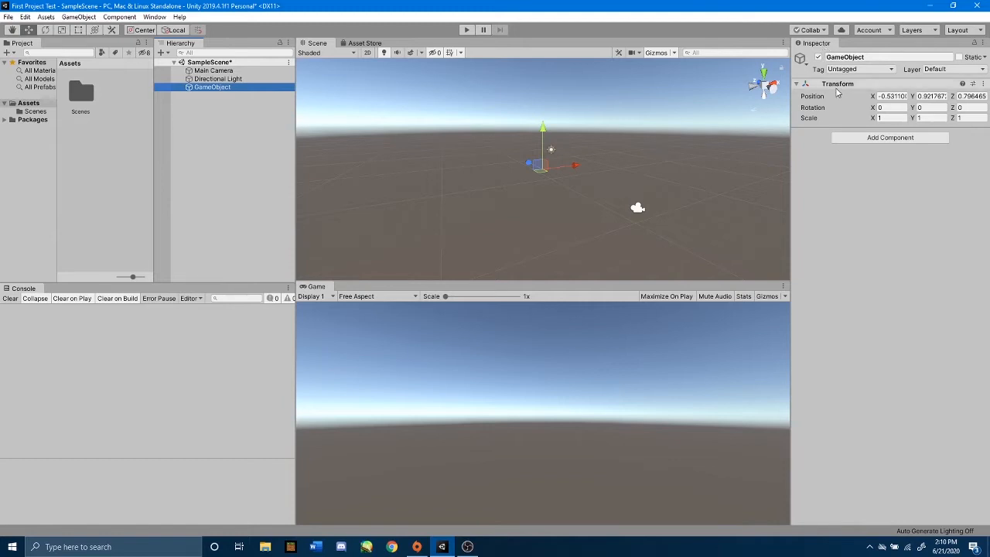
{"action": "right_click_drag", "start_coordinate": [445, 128], "coordinate": [445, 151]}
{"action": "scroll", "coordinate": [448, 150], "scroll_direction": "up", "scroll_amount": 6}
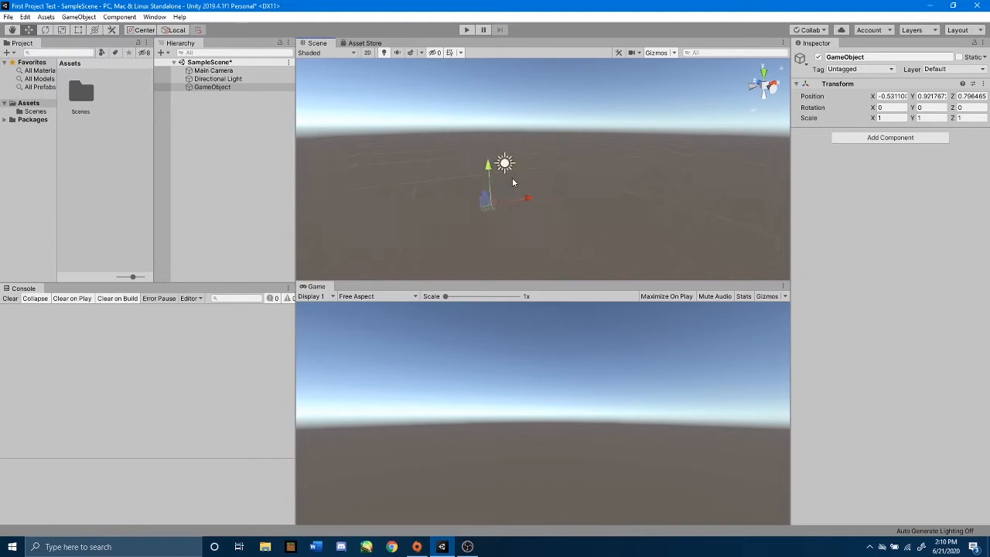
{"action": "middle_click_drag", "start_coordinate": [512, 179], "coordinate": [572, 133]}
{"action": "scroll", "coordinate": [573, 81], "scroll_direction": "up", "scroll_amount": 5}
{"action": "middle_click_drag", "start_coordinate": [573, 81], "coordinate": [574, 143]}
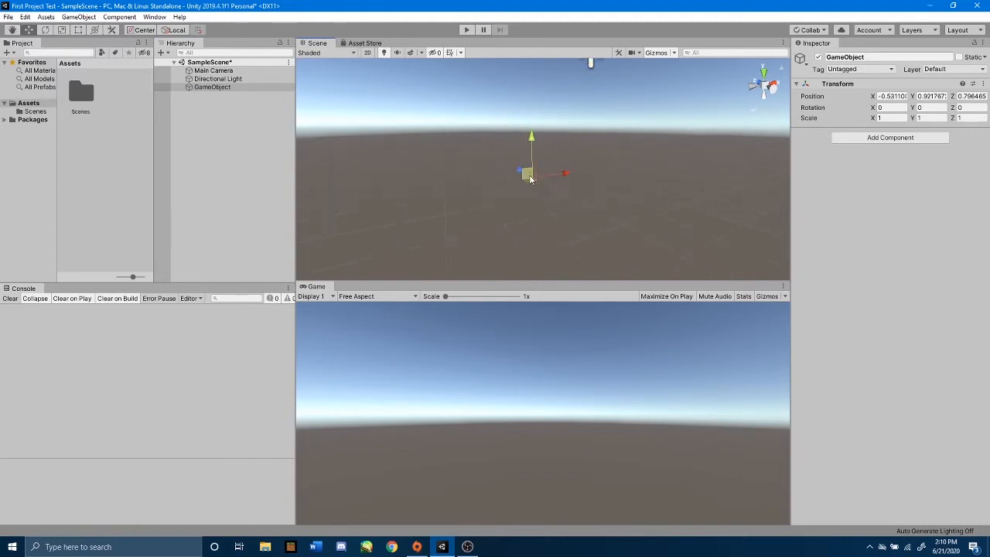
{"action": "scroll", "coordinate": [546, 201], "scroll_direction": "down", "scroll_amount": 3}
{"action": "left_click", "coordinate": [867, 56]}
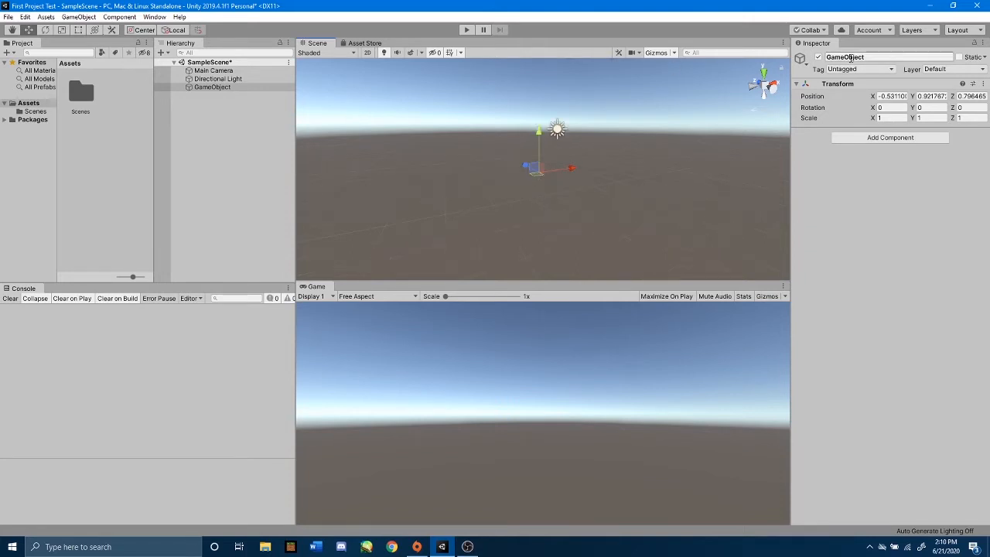
{"action": "double_click", "coordinate": [867, 56]}
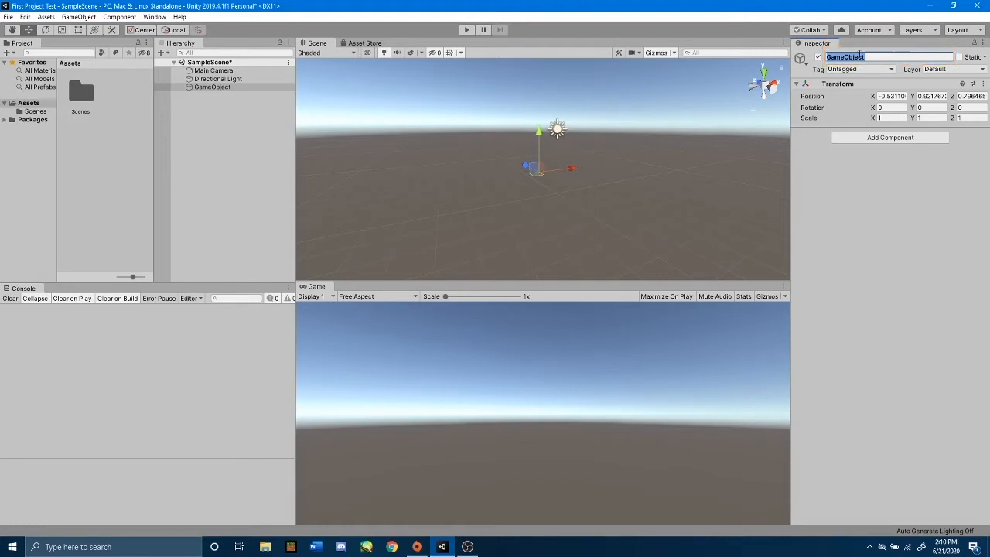
{"action": "type", "text": "Environment"}
{"action": "key", "text": "Return"}
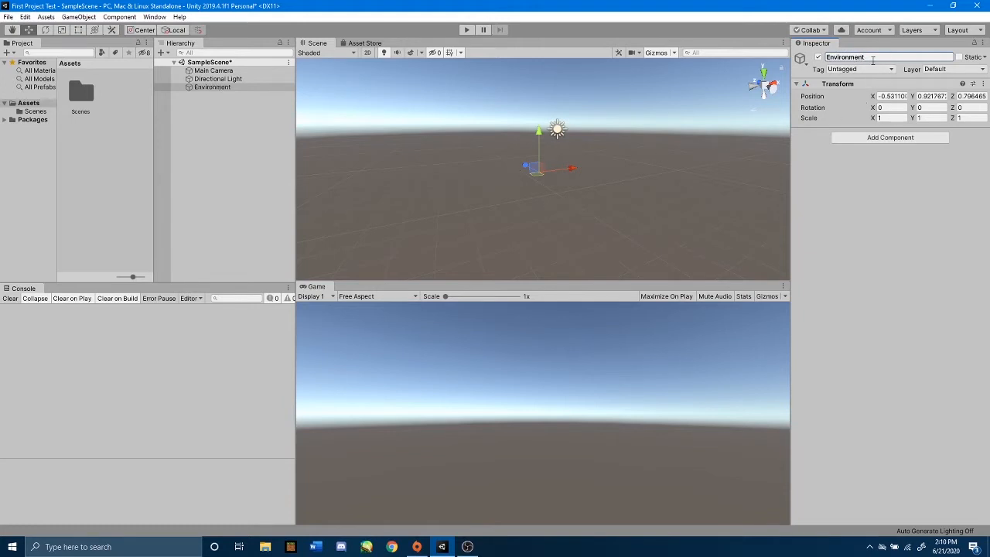
- Add a 3D cube as a child of the Environment object
{"action": "right_click", "coordinate": [200, 90]}
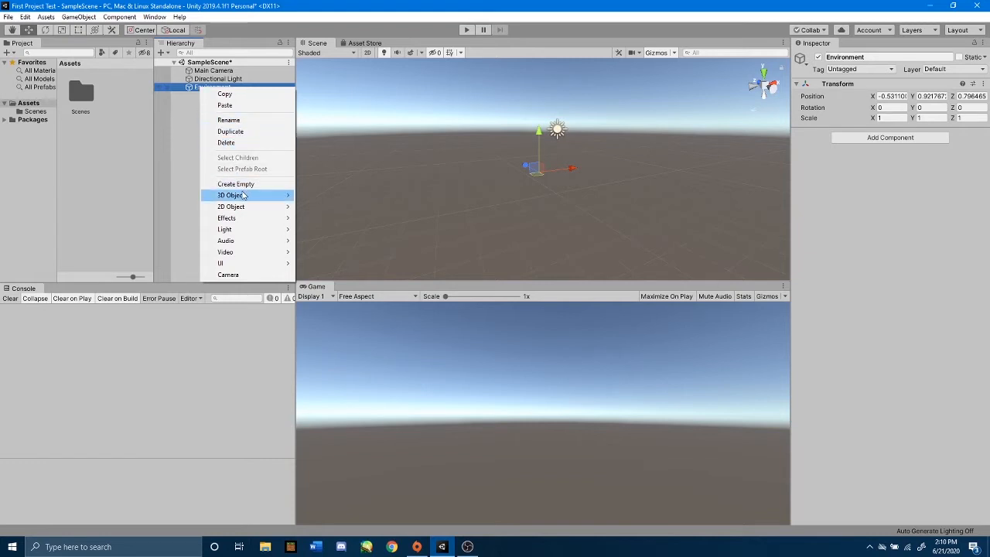
{"action": "mouse_move", "coordinate": [242, 196]}
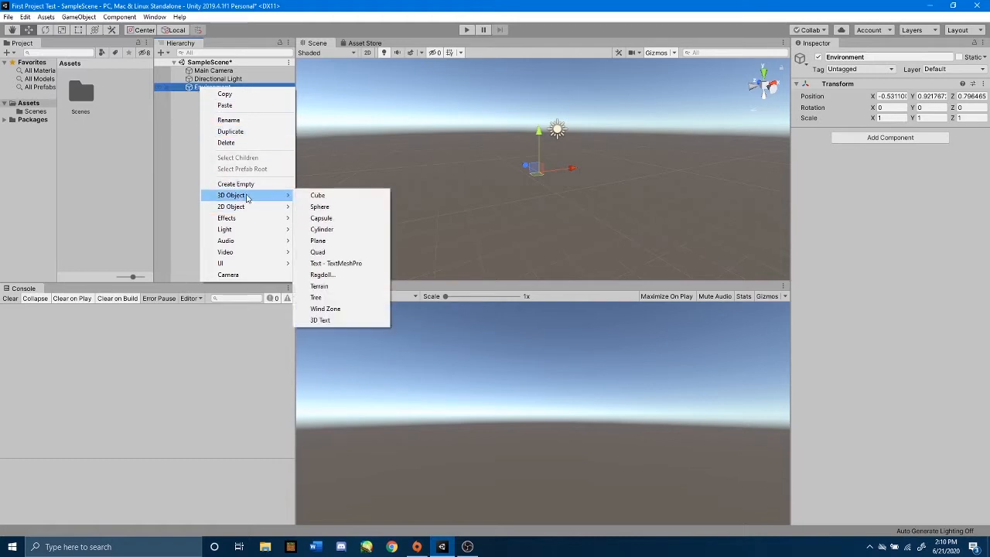
{"action": "left_click", "coordinate": [316, 195]}
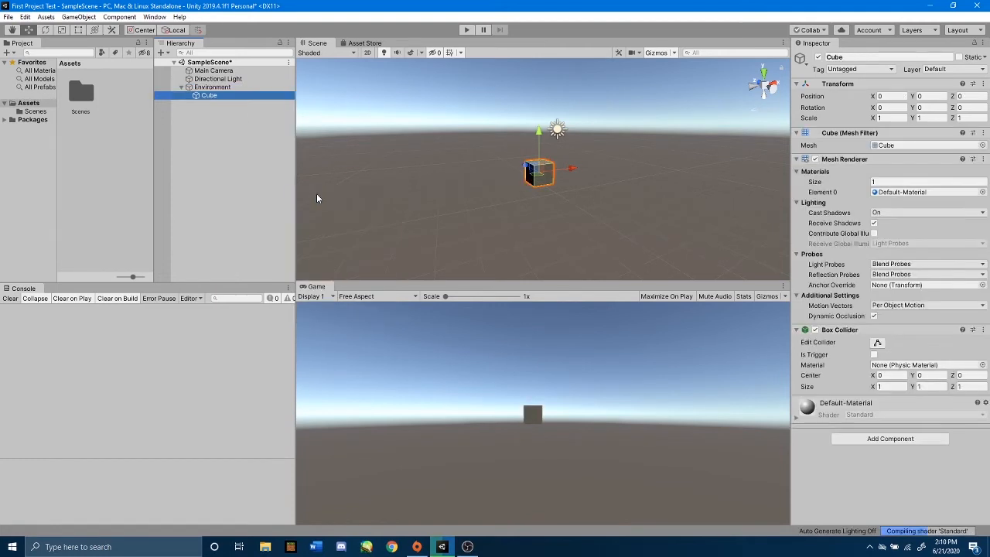
- Try moving the Environment parent and changing its X scale to test the effect on its child cube, undoing the changes
{"action": "left_click", "coordinate": [223, 88]}
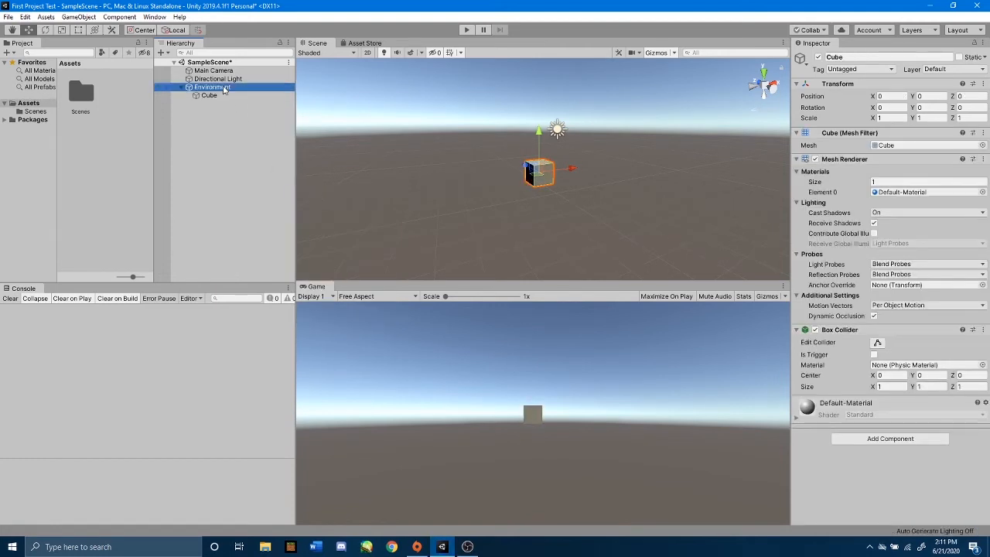
{"action": "left_click", "coordinate": [181, 88]}
{"action": "left_click_drag", "start_coordinate": [570, 170], "coordinate": [592, 149]}
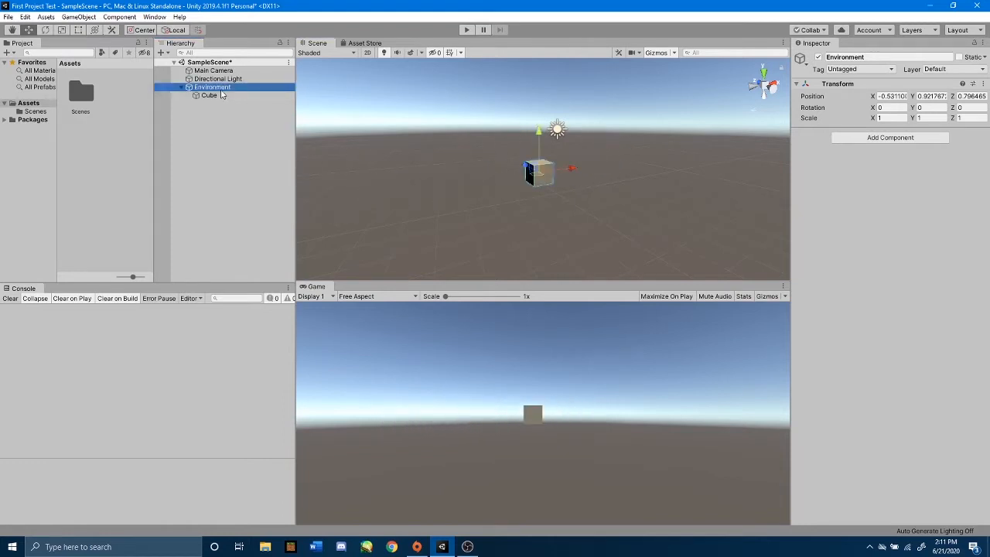
{"action": "left_click", "coordinate": [182, 88]}
{"action": "left_click_drag", "start_coordinate": [872, 119], "coordinate": [942, 120]}
{"action": "key", "text": "ctrl+z"}
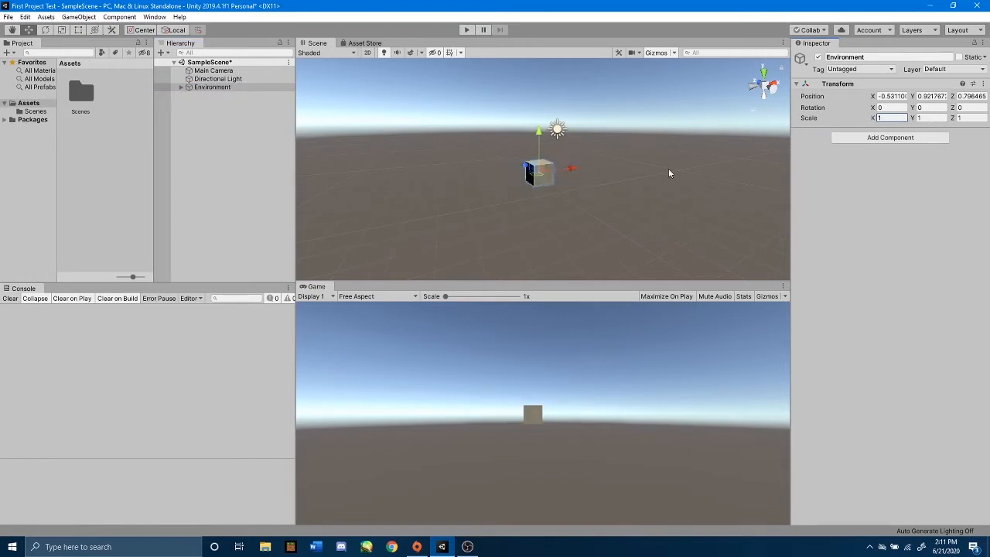
{"action": "left_click", "coordinate": [181, 88]}
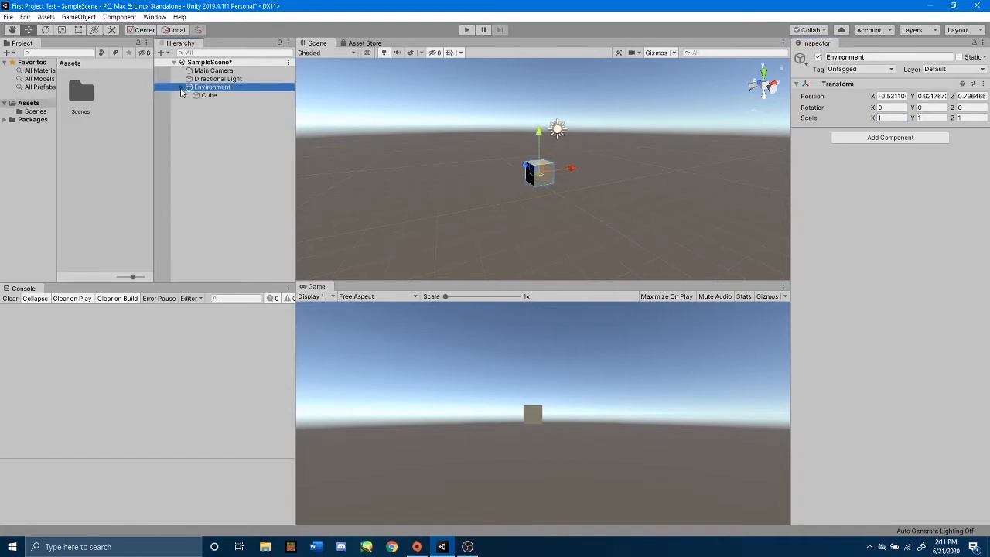
- Rename the cube under Environment to Floor
{"action": "left_click", "coordinate": [223, 97]}
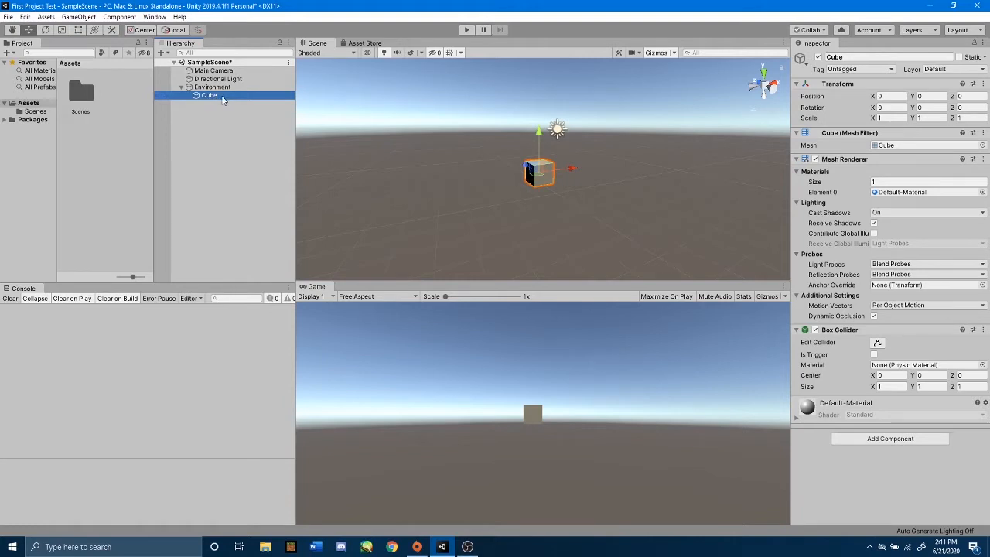
{"action": "left_click", "coordinate": [223, 96]}
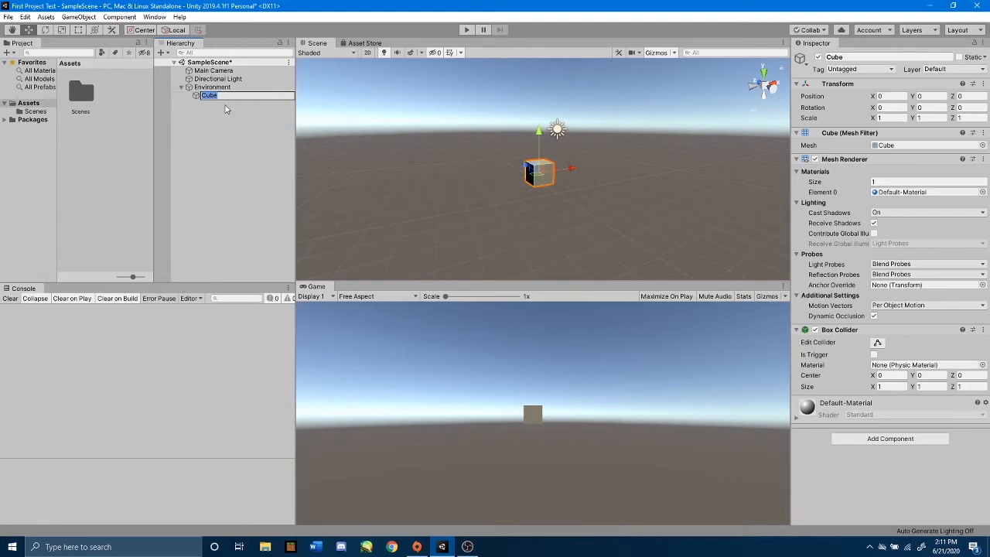
{"action": "type", "text": "Floor"}
{"action": "key", "text": "Return"}
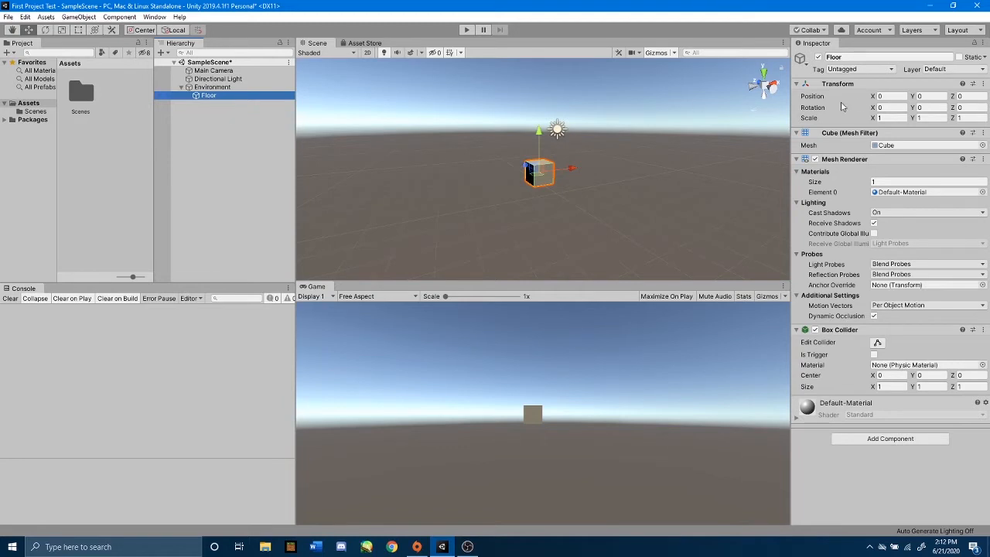
- Set the Floor's Y position to -1 and its X scale to 10
{"action": "left_click", "coordinate": [934, 97]}
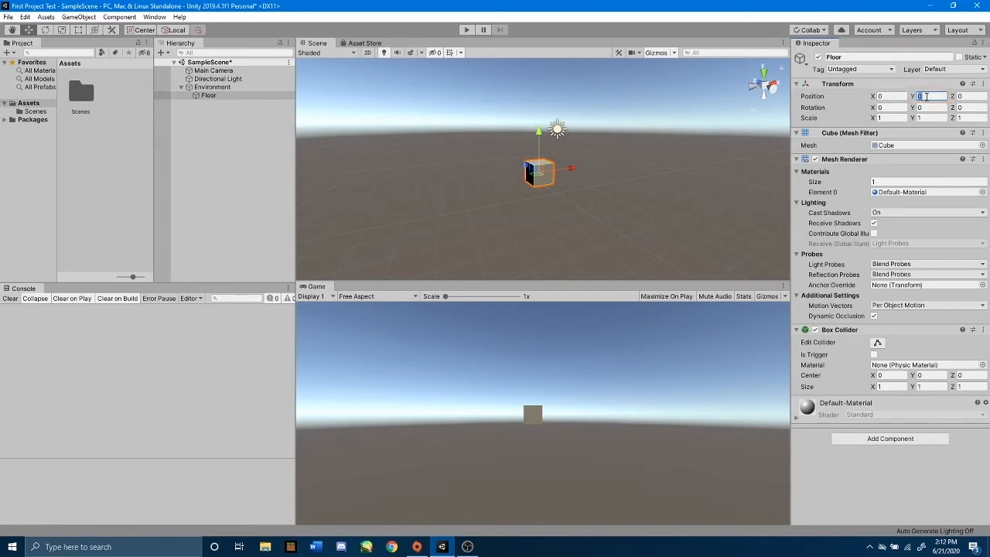
{"action": "type", "text": "-1"}
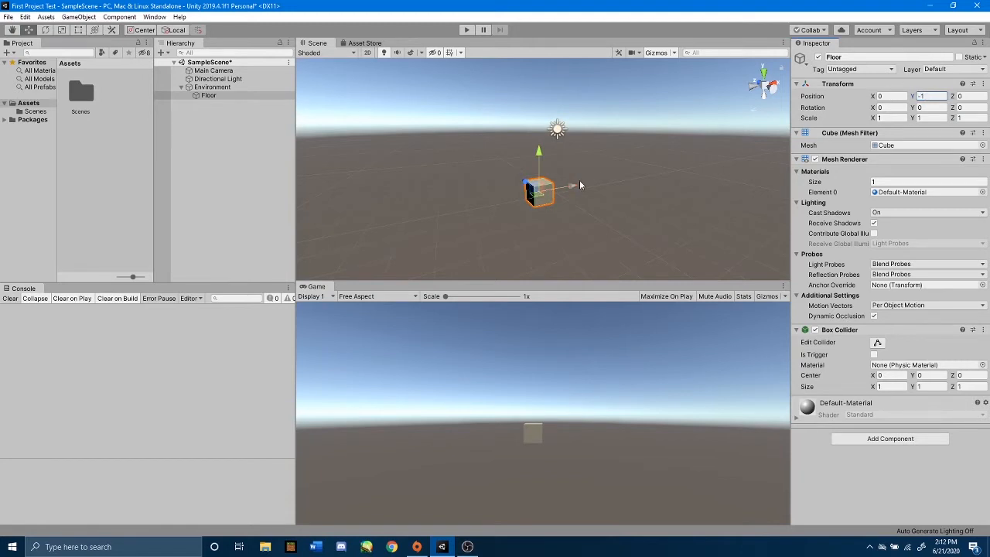
{"action": "left_click", "coordinate": [892, 118]}
{"action": "type", "text": "10"}
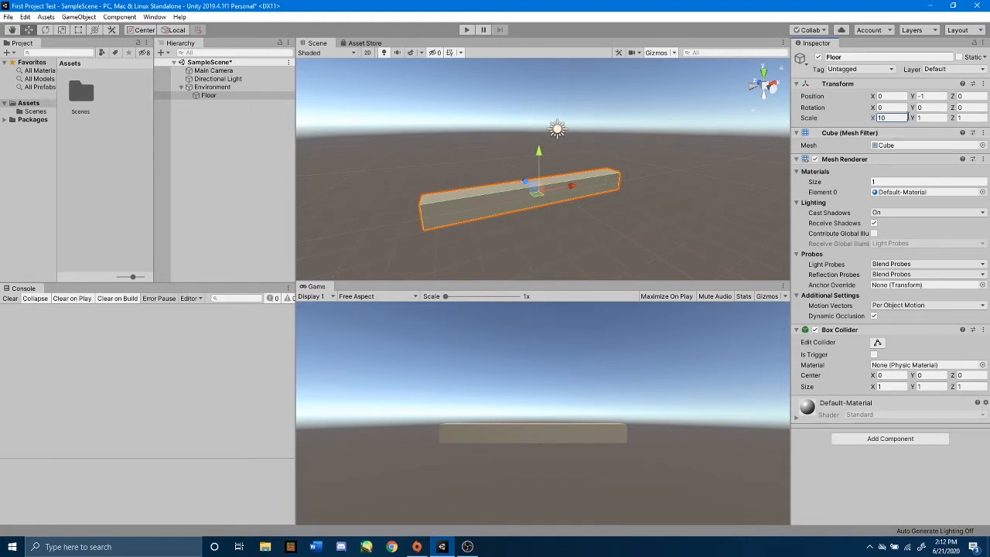
- Try other Y and Z scale values on the Floor and undo them
{"action": "left_click", "coordinate": [936, 118]}
{"action": "type", "text": "2.1"}
{"action": "left_click_drag", "start_coordinate": [948, 117], "coordinate": [928, 123]}
{"action": "left_click_drag", "start_coordinate": [981, 114], "coordinate": [955, 119]}
{"action": "key", "text": "ctrl+z"}
- Set the Floor's Z scale to 10
{"action": "left_click", "coordinate": [976, 118]}
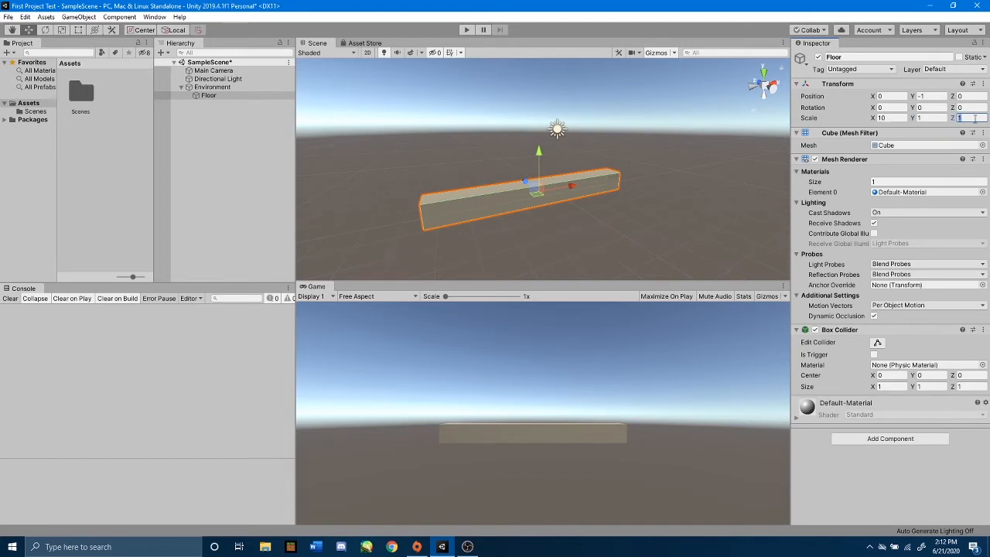
{"action": "type", "text": "10"}
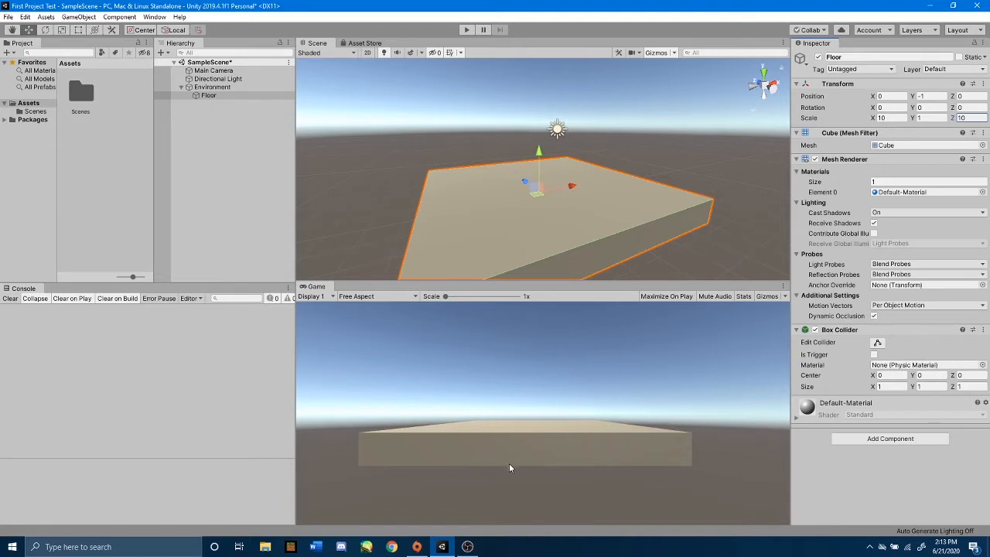
- Raise the Main Camera above the floor to a Y position of about 3.78
{"action": "left_click", "coordinate": [223, 70]}
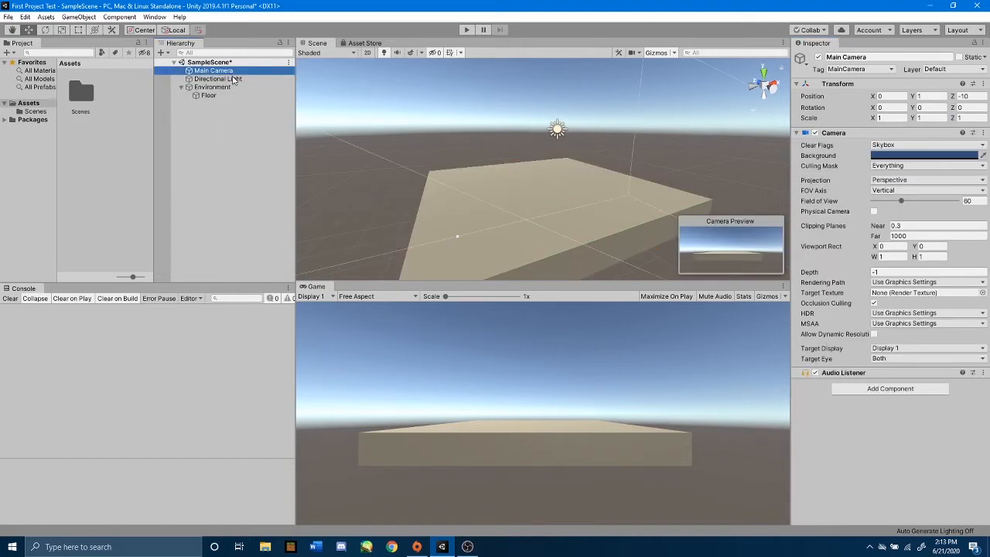
{"action": "middle_click_drag", "start_coordinate": [644, 168], "coordinate": [577, 153]}
{"action": "scroll", "coordinate": [584, 131], "scroll_direction": "down", "scroll_amount": 7}
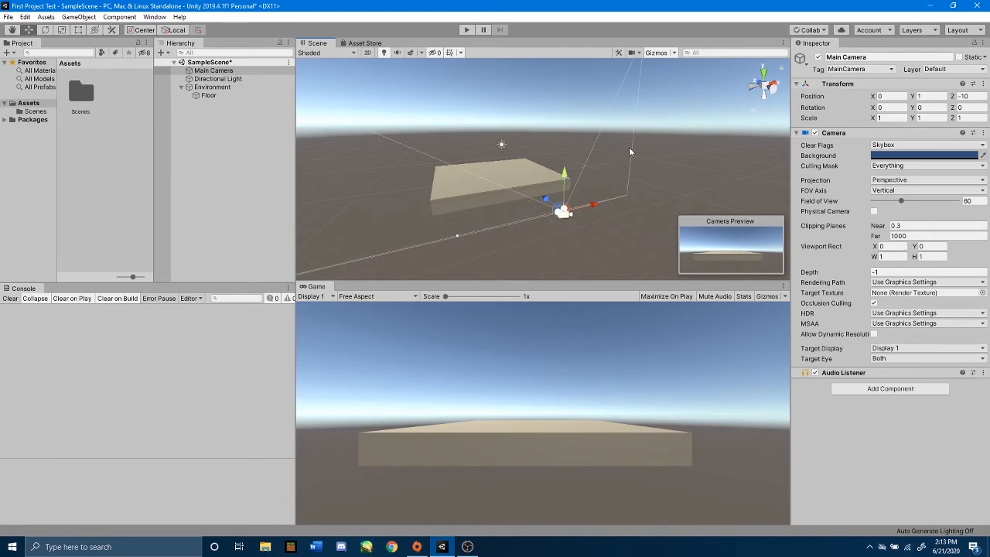
{"action": "middle_click_drag", "start_coordinate": [628, 154], "coordinate": [611, 137]}
{"action": "scroll", "coordinate": [457, 171], "scroll_direction": "up", "scroll_amount": 3}
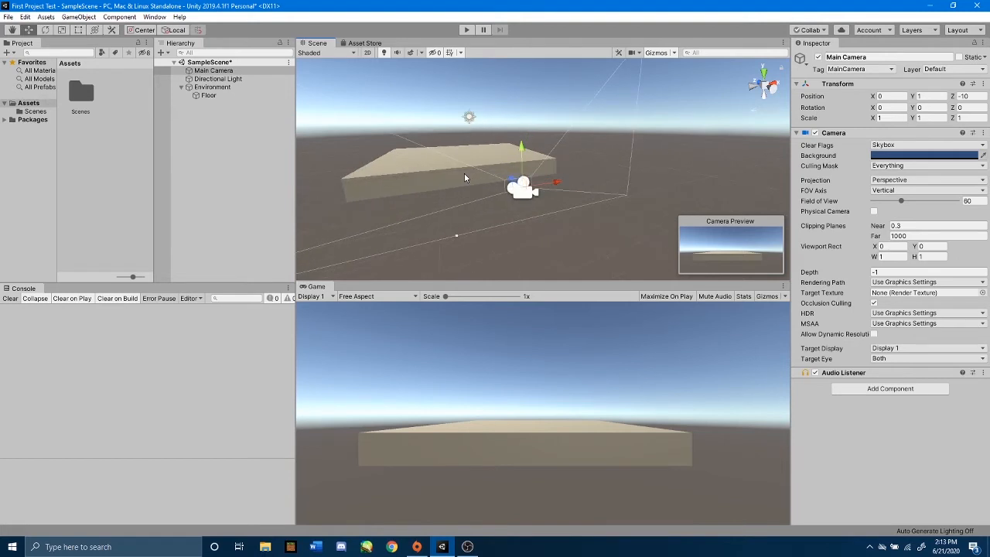
{"action": "scroll", "coordinate": [456, 172], "scroll_direction": "down", "scroll_amount": 1}
{"action": "scroll", "coordinate": [456, 172], "scroll_direction": "down", "scroll_amount": 1}
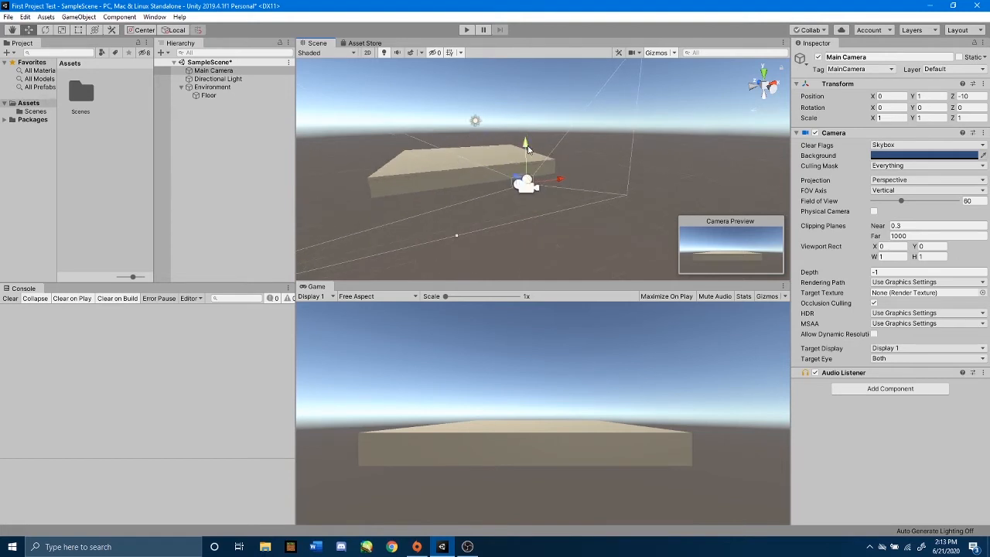
{"action": "left_click_drag", "start_coordinate": [528, 150], "coordinate": [514, 50]}
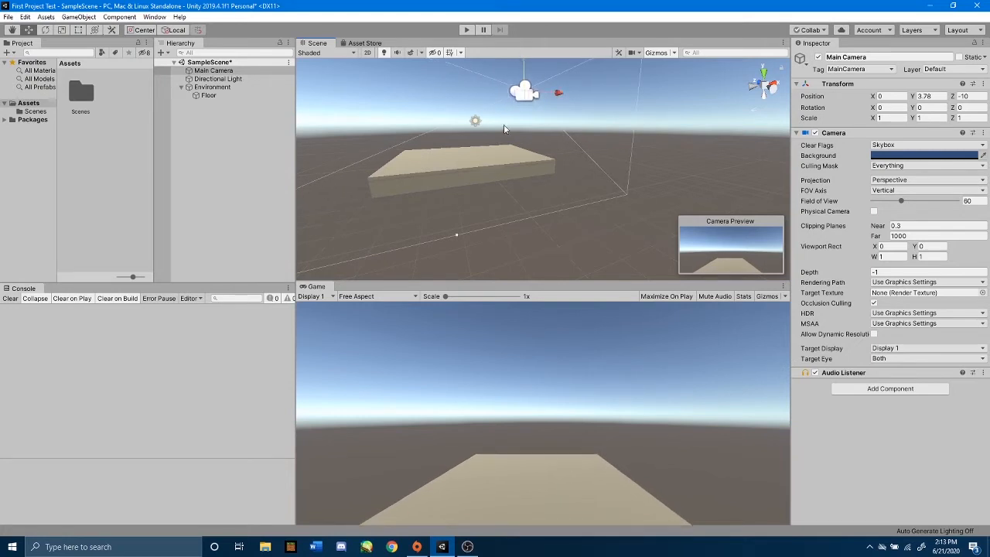
- Enlarge the Floor with the Scale tool to about 55.16 in X and 62.3 in Z
{"action": "left_click", "coordinate": [479, 160]}
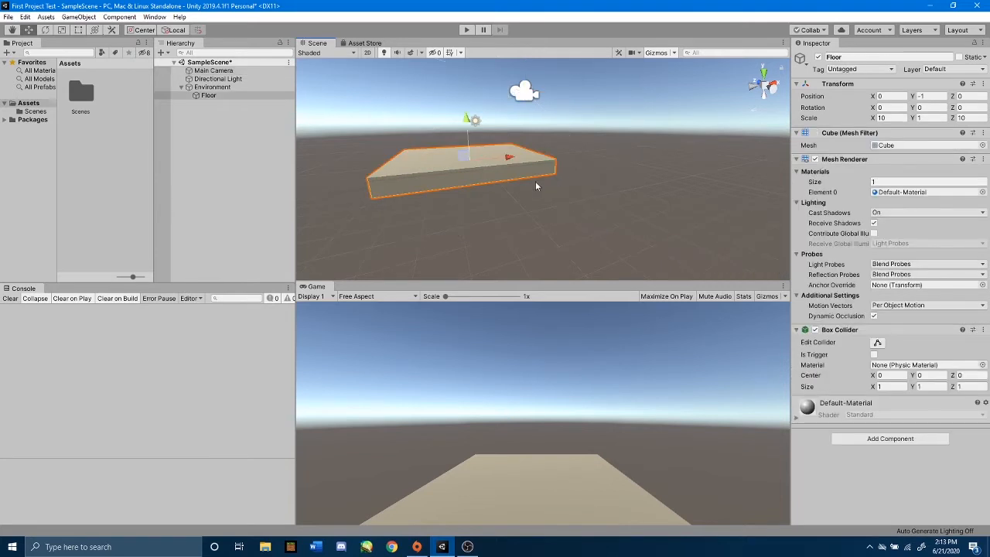
{"action": "middle_click_drag", "start_coordinate": [535, 183], "coordinate": [610, 224]}
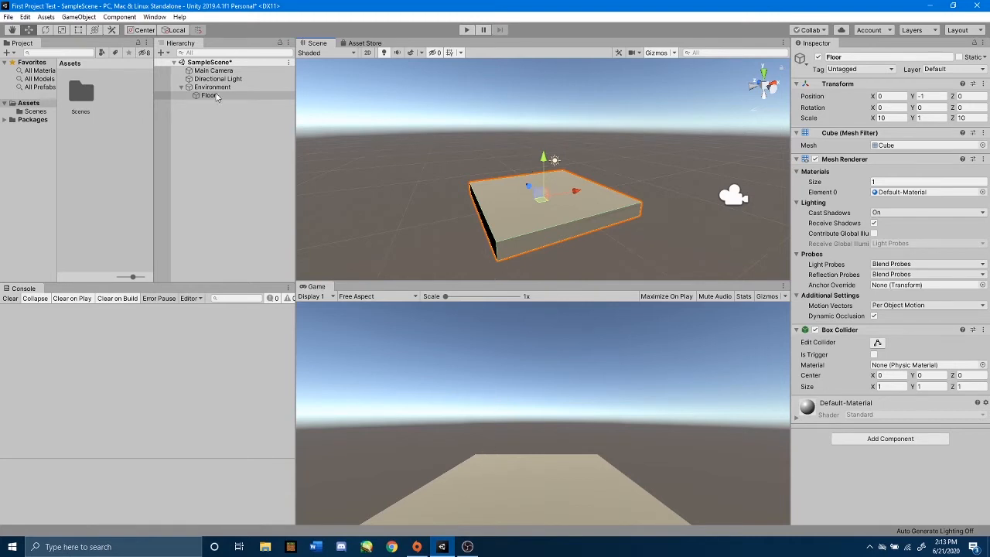
{"action": "left_click", "coordinate": [60, 30]}
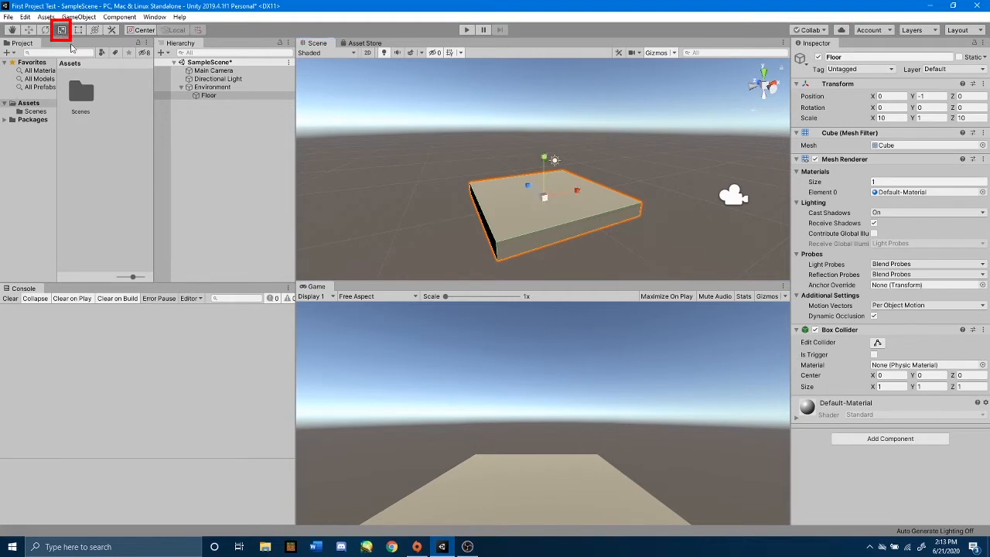
{"action": "left_click_drag", "start_coordinate": [577, 195], "coordinate": [631, 182]}
{"action": "left_click_drag", "start_coordinate": [528, 186], "coordinate": [494, 162]}
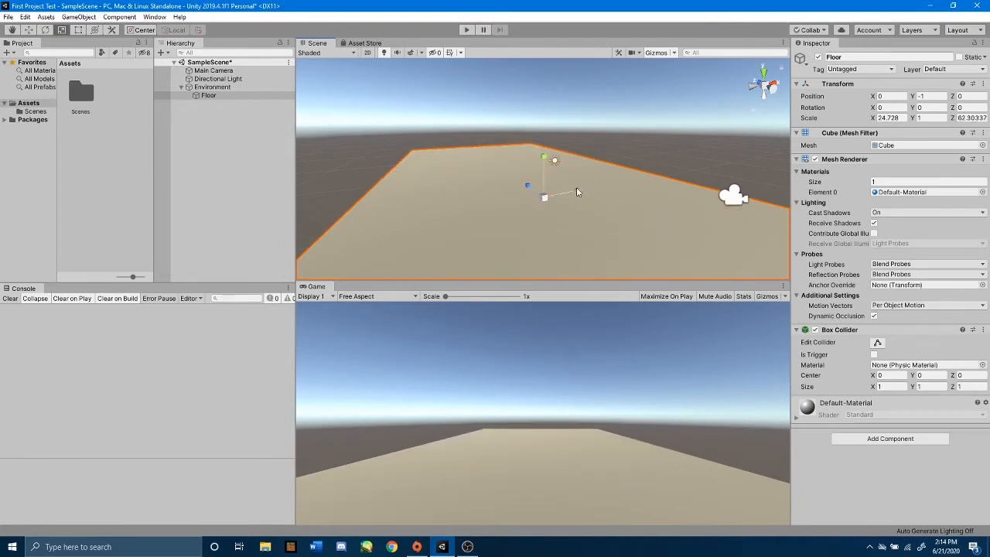
{"action": "left_click_drag", "start_coordinate": [576, 192], "coordinate": [624, 172]}
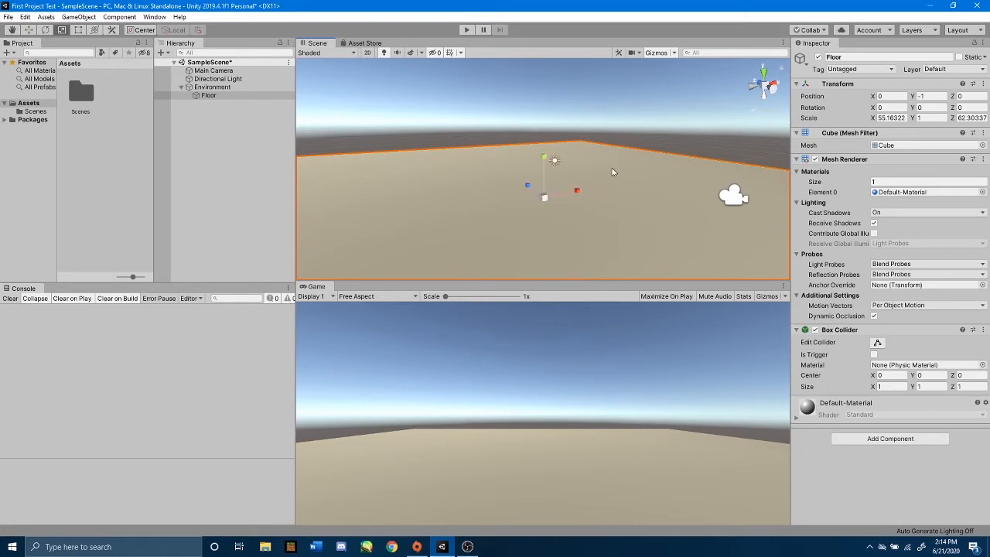
- Move the Main Camera back along its Z axis to a Z position of about -18.9
{"action": "scroll", "coordinate": [608, 171], "scroll_direction": "down", "scroll_amount": 2}
{"action": "left_click", "coordinate": [257, 72]}
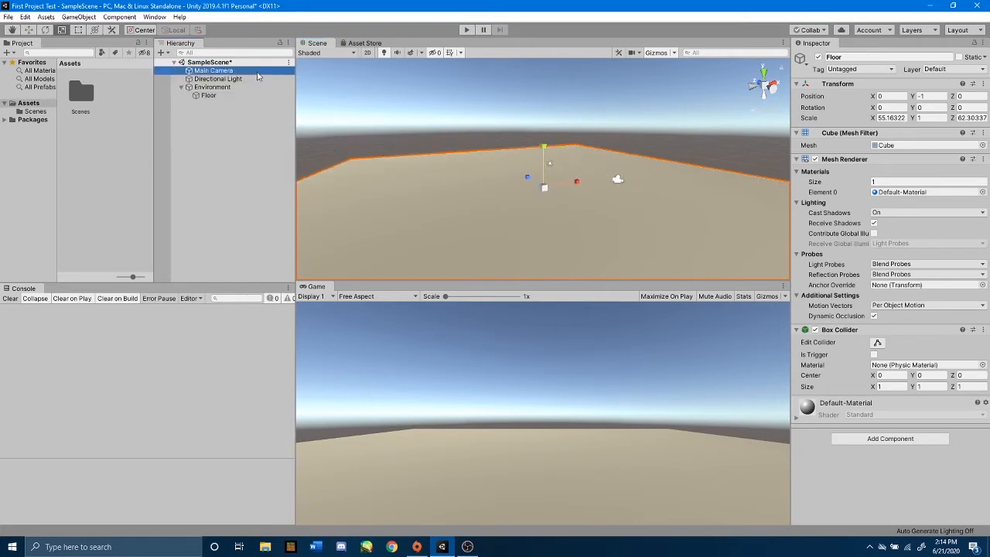
{"action": "left_click", "coordinate": [27, 30]}
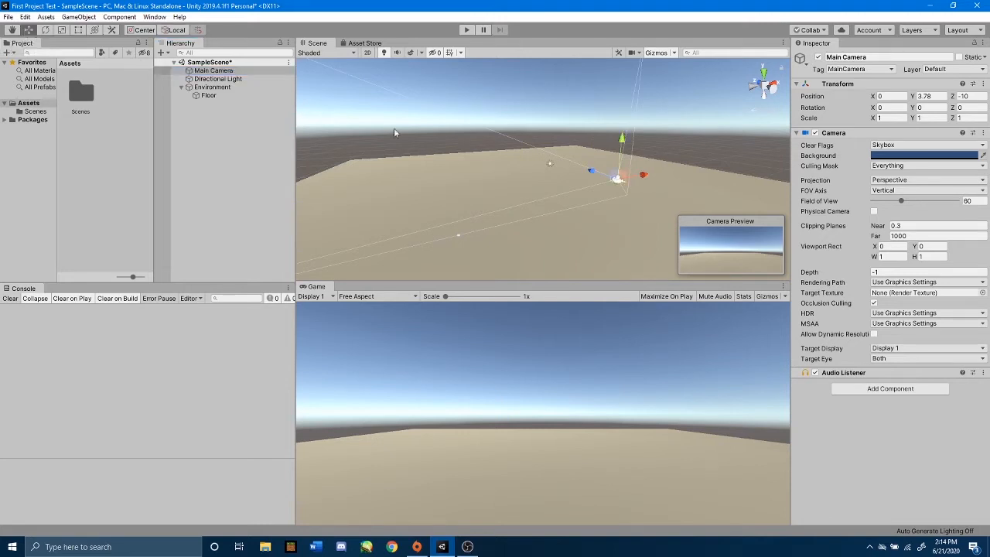
{"action": "left_click_drag", "start_coordinate": [597, 171], "coordinate": [686, 201]}
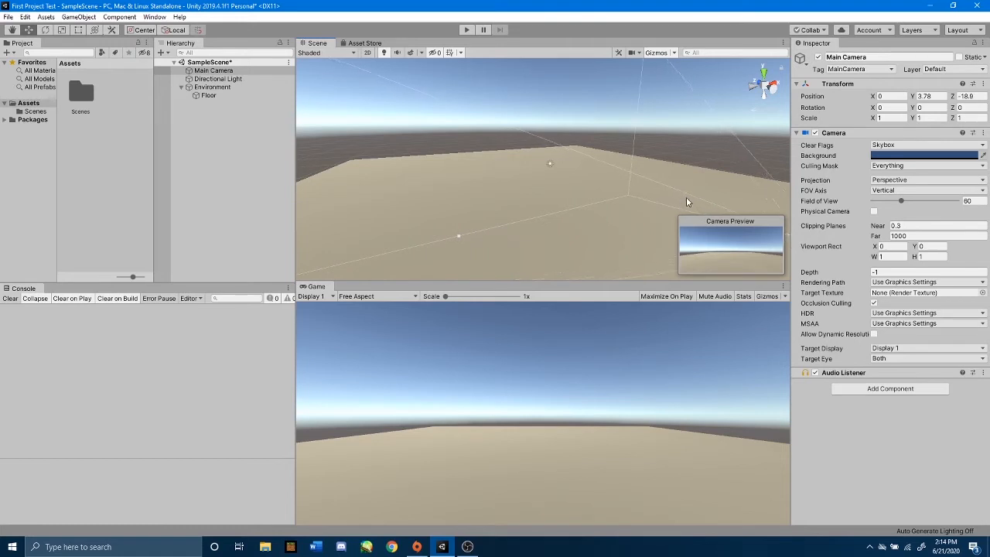
{"action": "scroll", "coordinate": [639, 201], "scroll_direction": "down", "scroll_amount": 5}
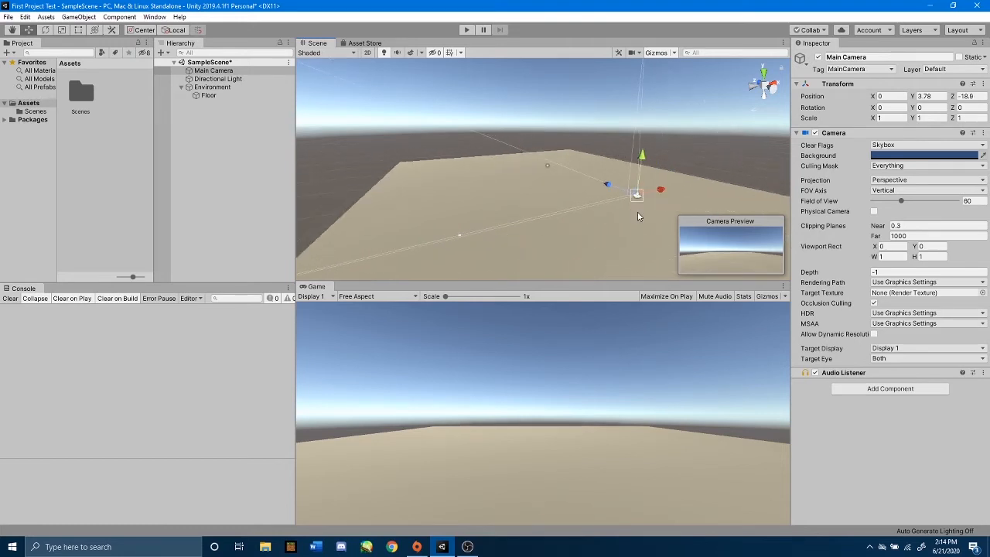
{"action": "middle_click_drag", "start_coordinate": [638, 212], "coordinate": [552, 206]}
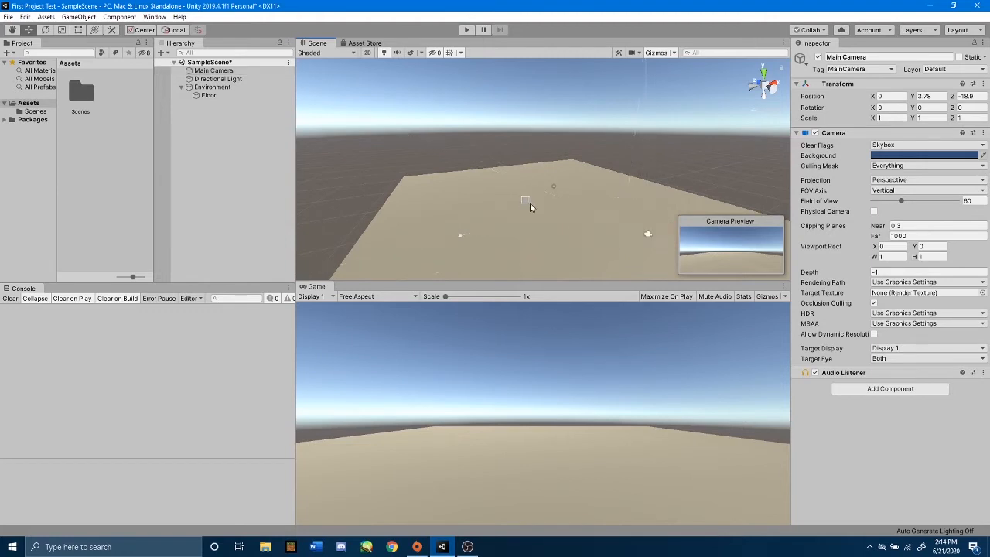
{"action": "left_click", "coordinate": [530, 202]}
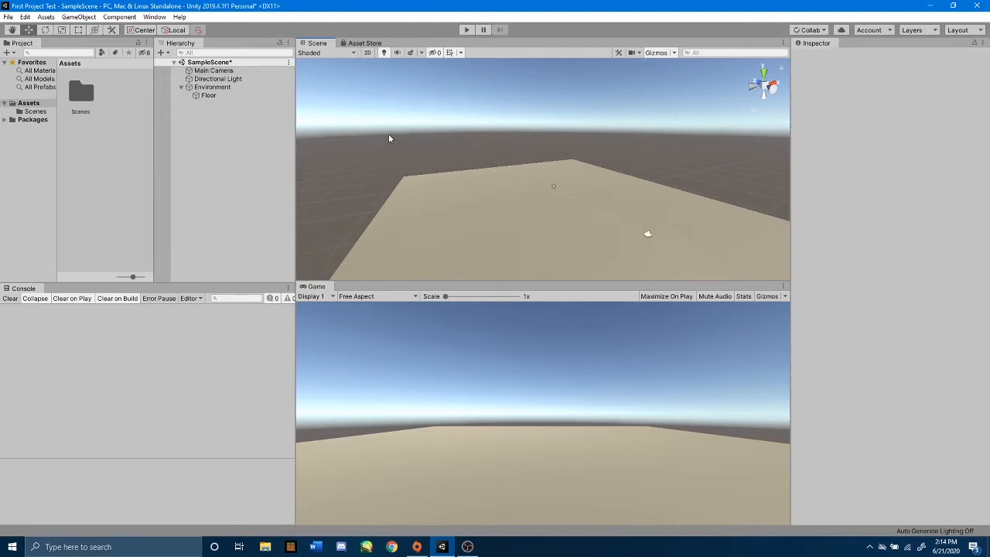
- Reposition the Directional Light above the floor at about X -0.13, Y 11.51, Z 4.77
{"action": "left_click_drag", "start_coordinate": [417, 130], "coordinate": [886, 191], "text": "alt"}
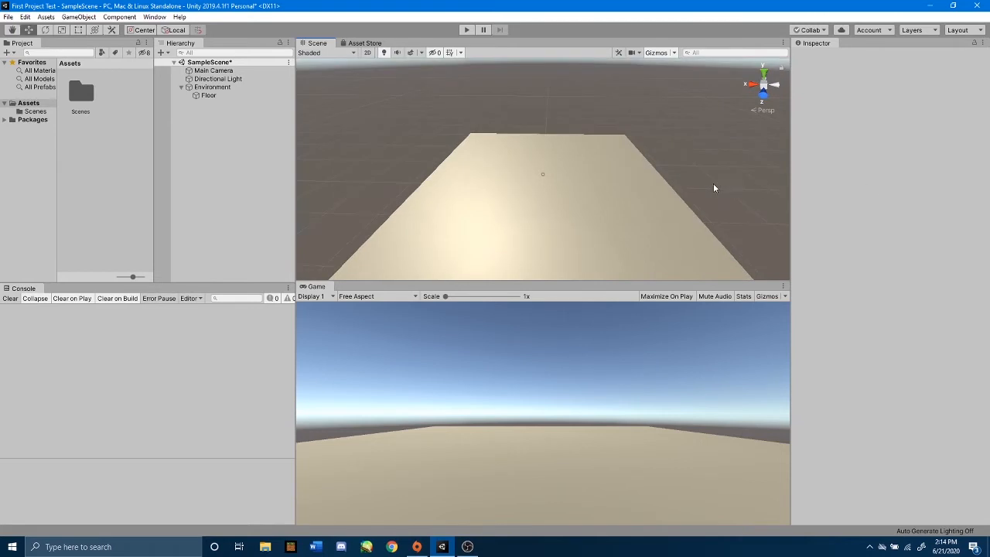
{"action": "scroll", "coordinate": [644, 189], "scroll_direction": "up", "scroll_amount": 5}
{"action": "mouse_move", "coordinate": [644, 188]}
{"action": "middle_mouse_down"}
{"action": "mouse_move", "coordinate": [651, 199]}
{"action": "mouse_move", "coordinate": [652, 177]}
{"action": "middle_mouse_up"}
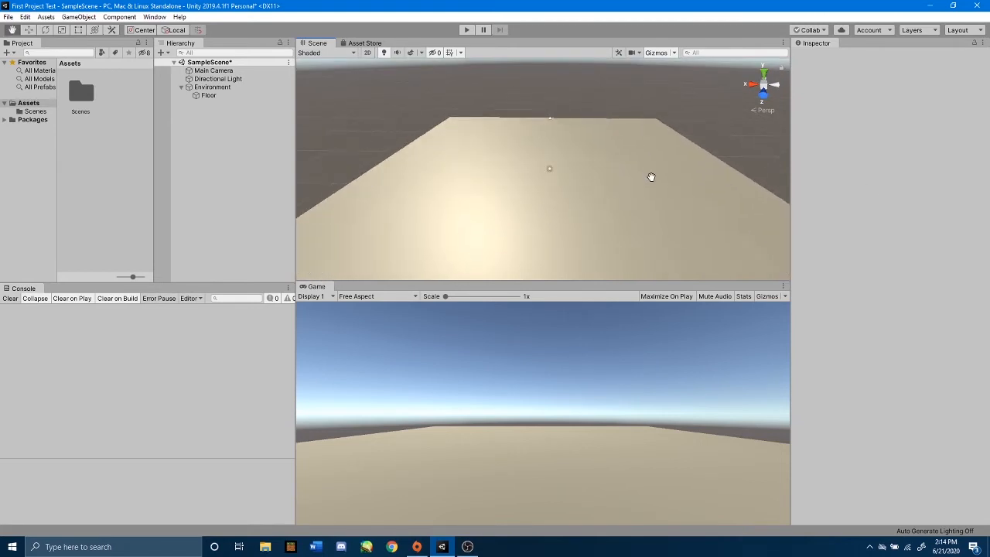
{"action": "left_click", "coordinate": [210, 80]}
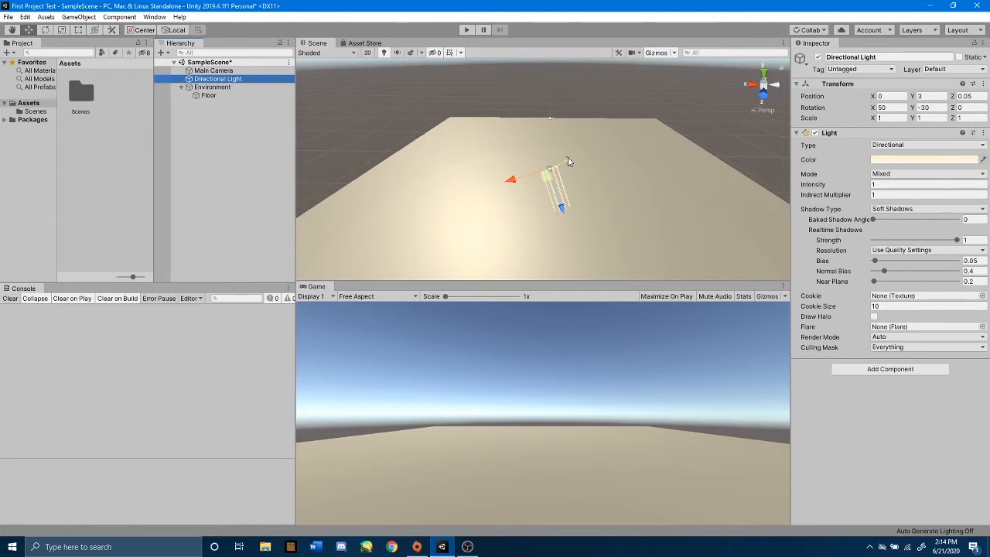
{"action": "left_click_drag", "start_coordinate": [568, 160], "coordinate": [587, 144]}
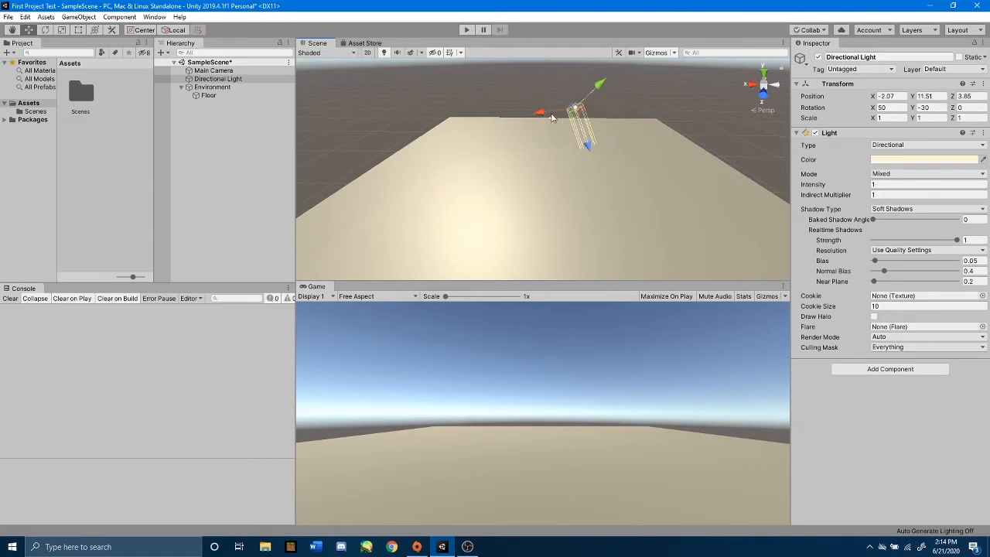
{"action": "left_click_drag", "start_coordinate": [551, 117], "coordinate": [520, 115]}
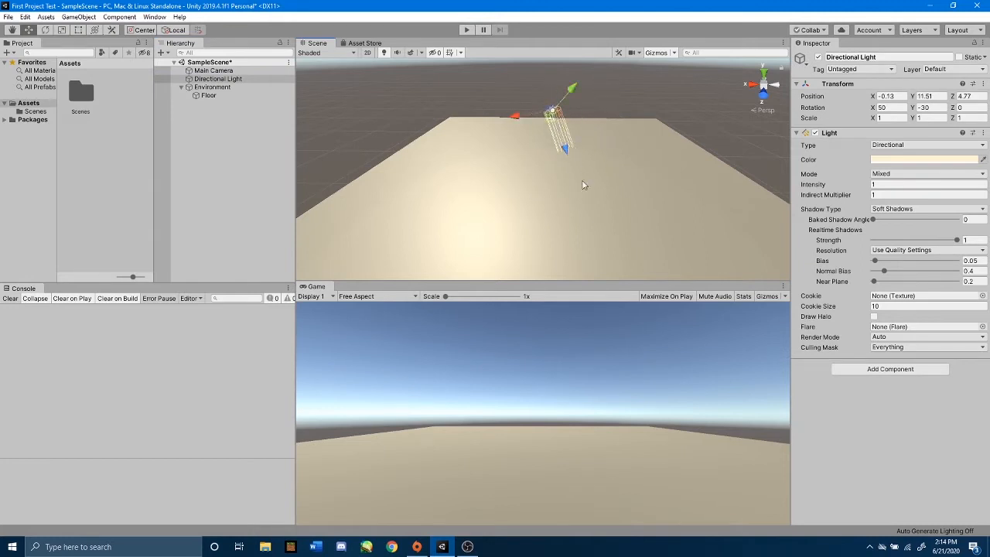
{"action": "left_click", "coordinate": [608, 86]}
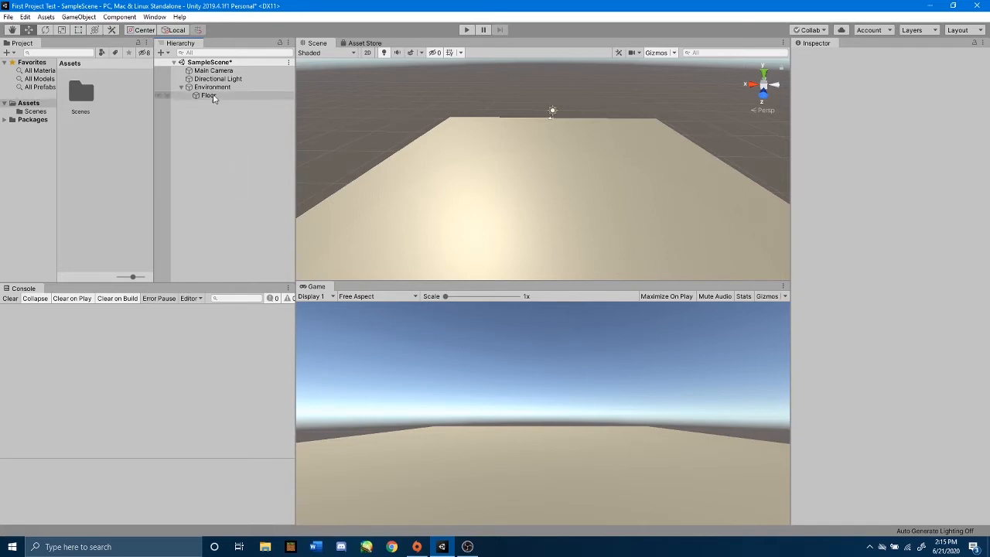
- Add a 3D Sphere at the top level of the scene and raise it to a Y position of about 7.9
{"action": "right_click", "coordinate": [217, 160]}
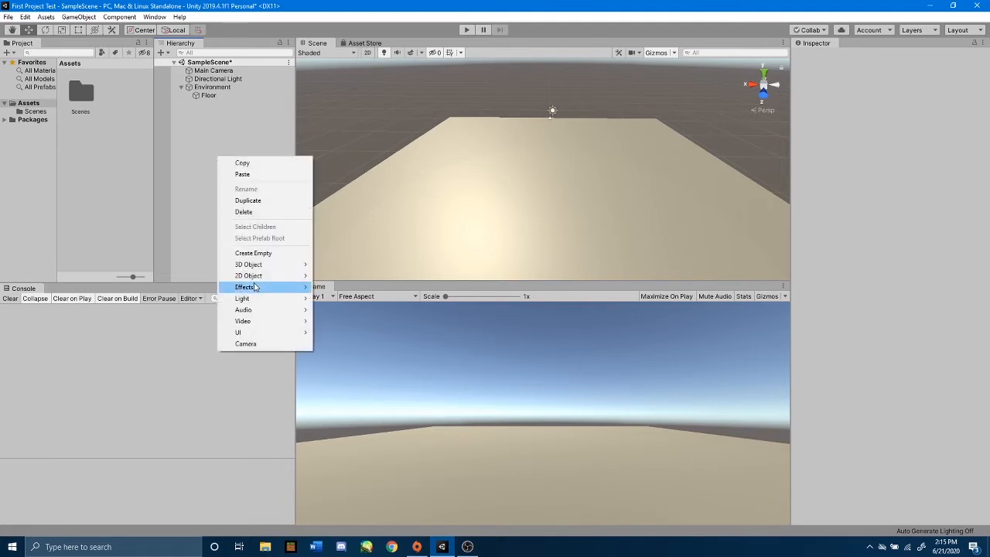
{"action": "mouse_move", "coordinate": [257, 269]}
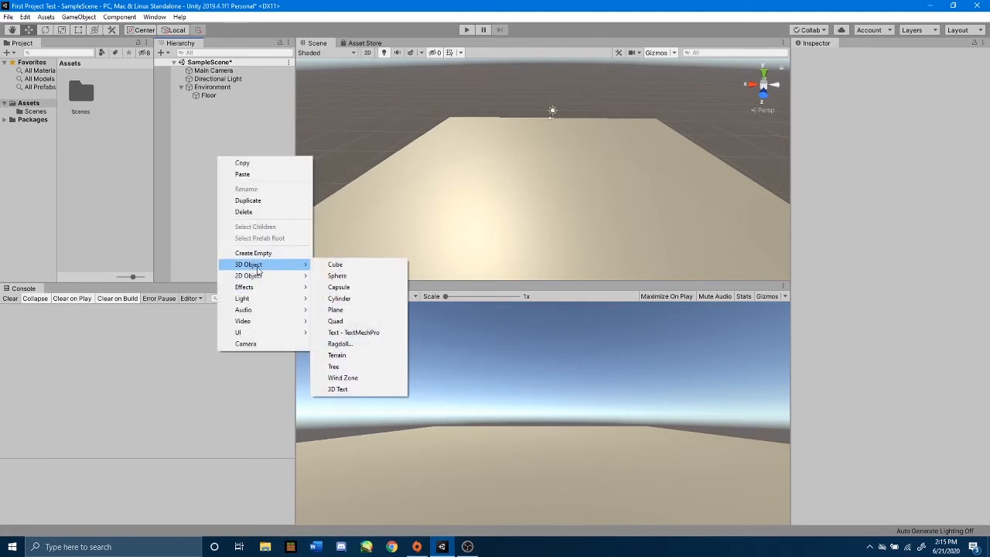
{"action": "left_click", "coordinate": [346, 278]}
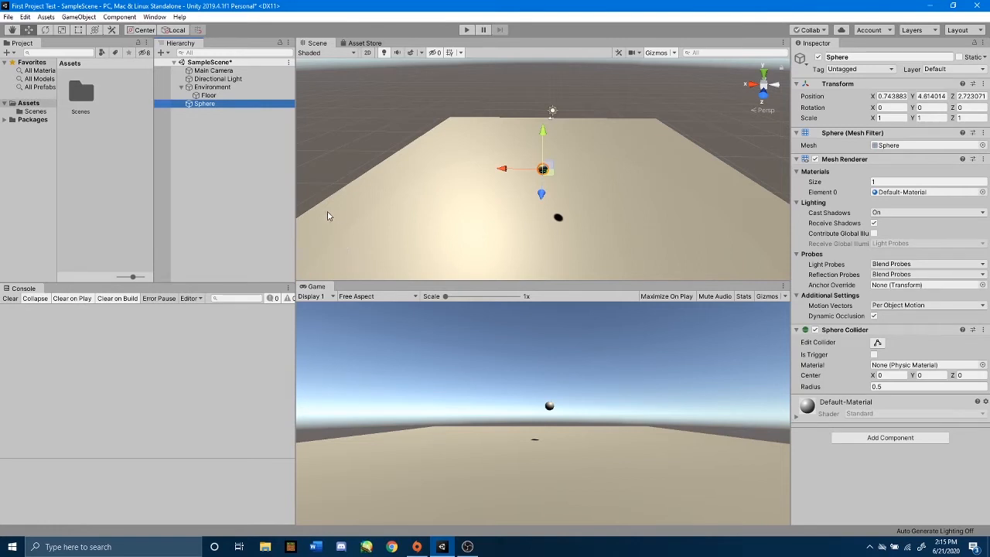
{"action": "left_click_drag", "start_coordinate": [544, 133], "coordinate": [544, 100]}
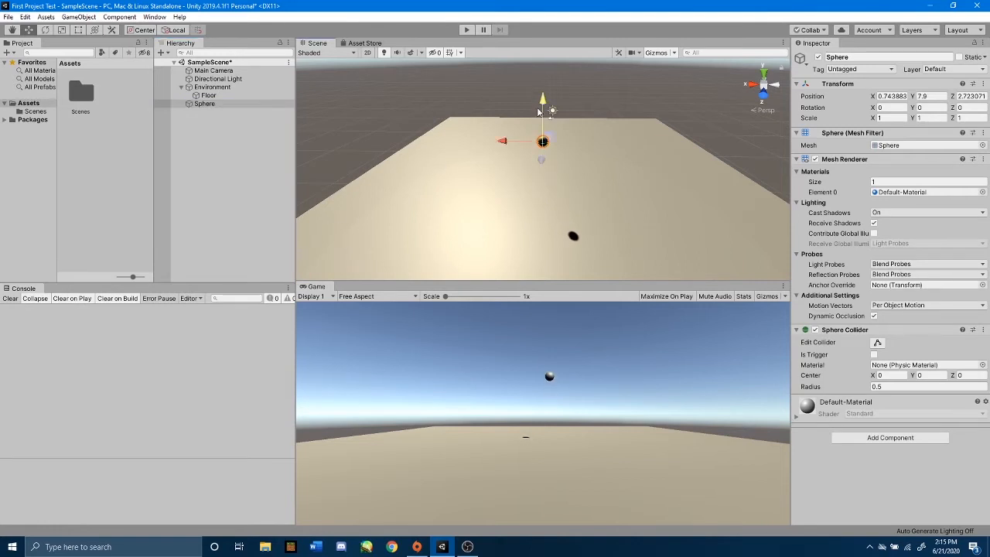
- Rename the sphere above the floor as Ball
{"action": "left_click", "coordinate": [620, 175]}
{"action": "left_click", "coordinate": [546, 147]}
{"action": "scroll", "coordinate": [584, 159], "scroll_direction": "up", "scroll_amount": 4}
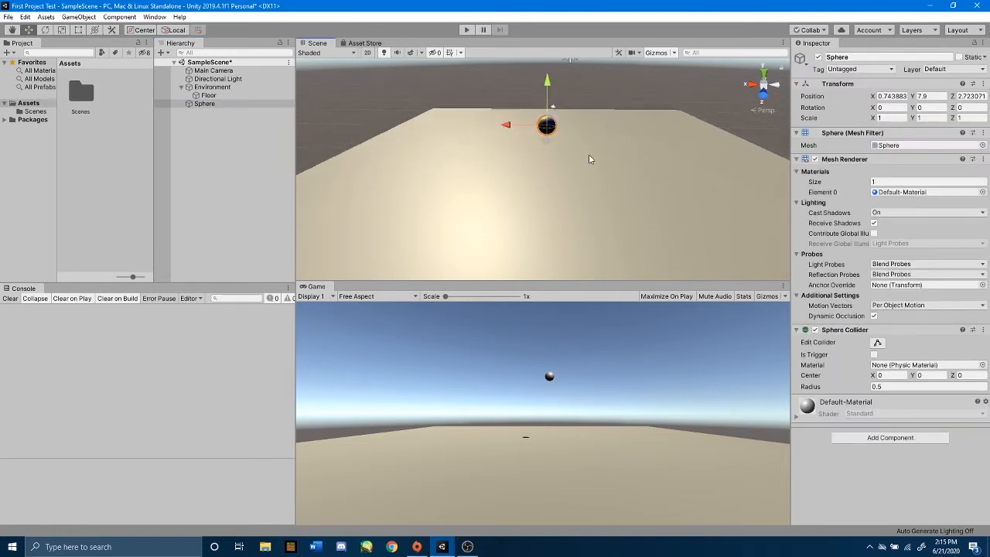
{"action": "left_click_drag", "start_coordinate": [622, 105], "coordinate": [619, 132], "text": "alt"}
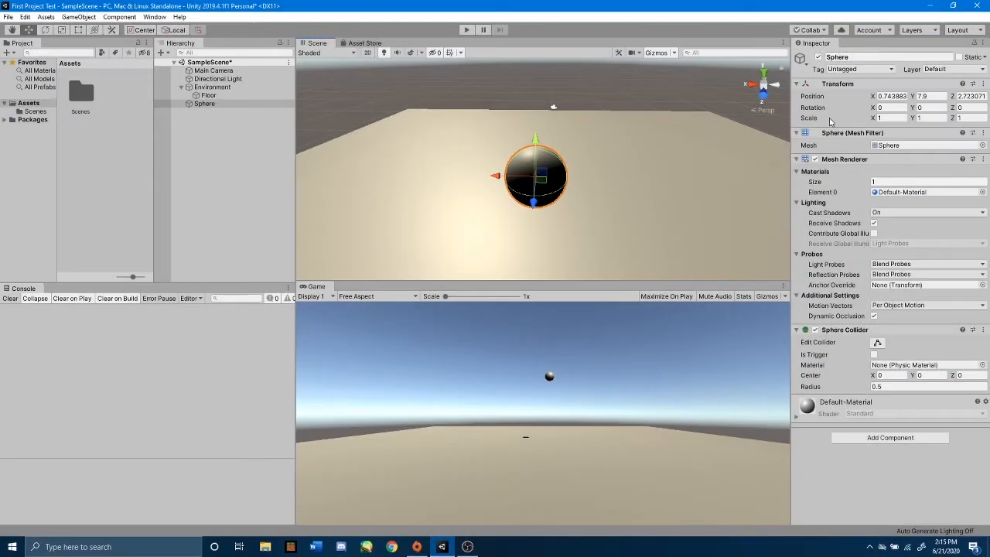
{"action": "left_click", "coordinate": [842, 57]}
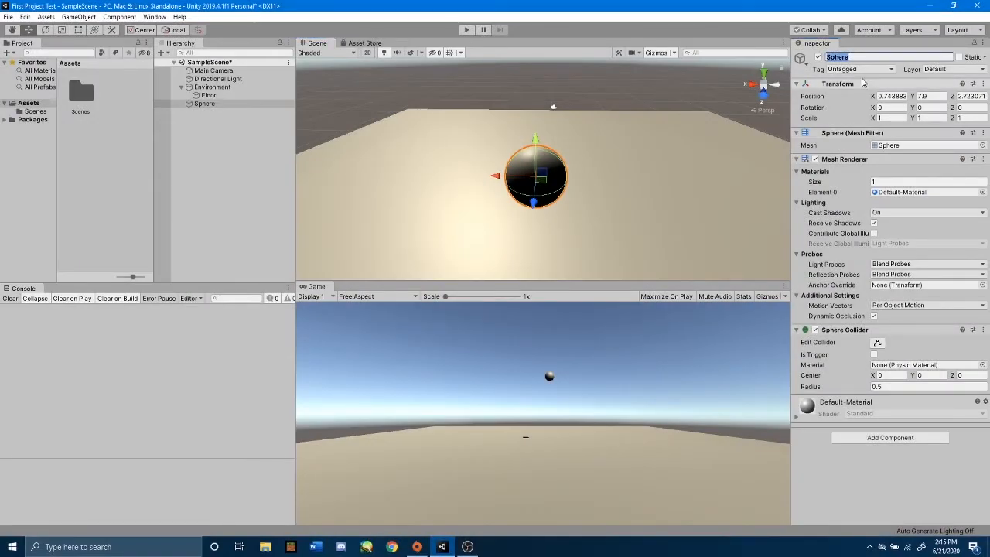
{"action": "type", "text": "Ball"}
{"action": "key", "text": "Return"}
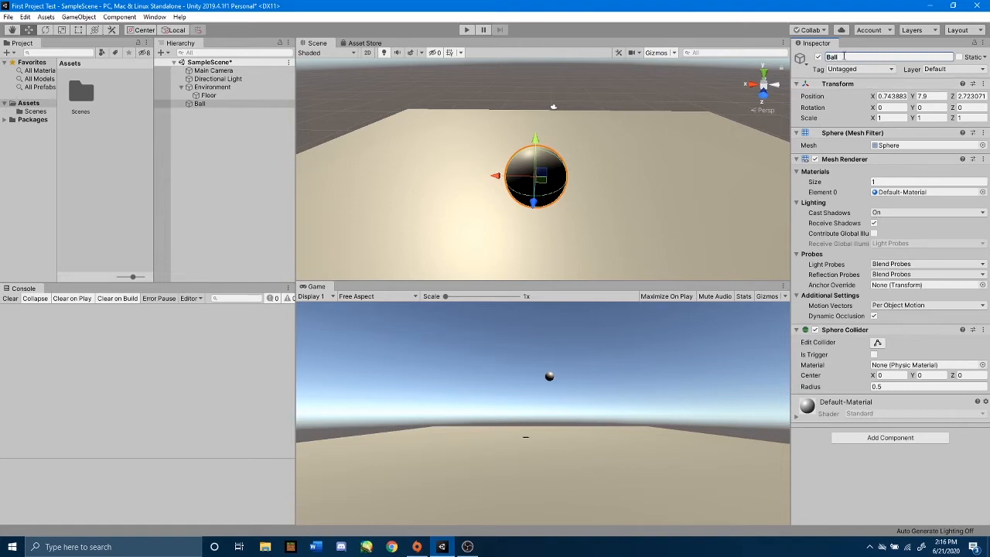
- Set the Ball's scale to 1.5 on the X, Y and Z axes
{"action": "left_click", "coordinate": [879, 118]}
{"action": "double_click", "coordinate": [883, 118]}
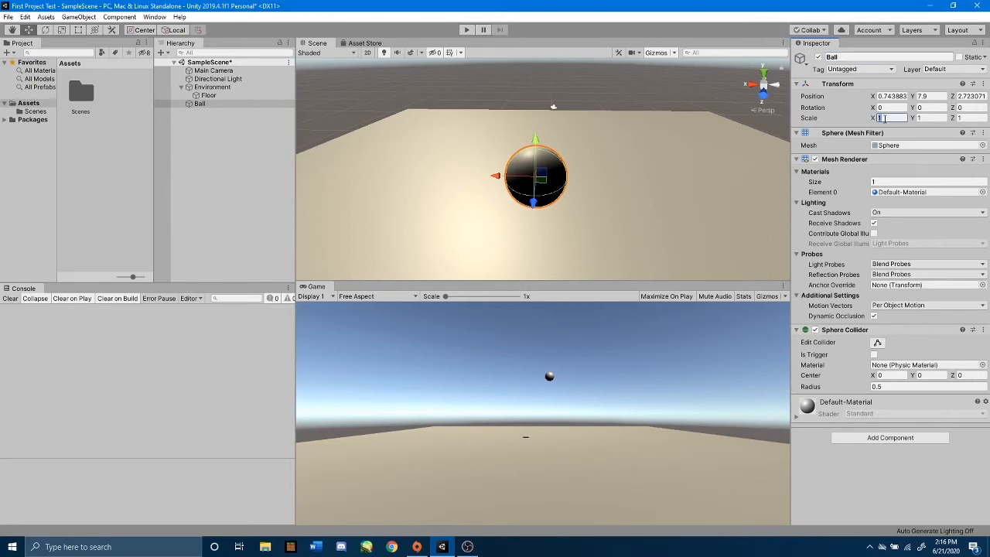
{"action": "type", "text": ".5"}
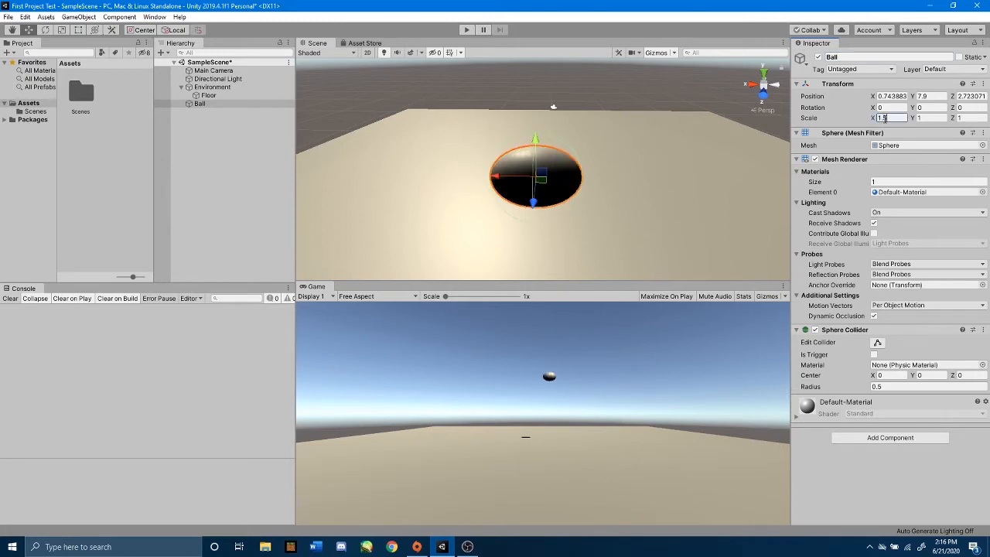
{"action": "left_click", "coordinate": [938, 118]}
{"action": "type", "text": ".5"}
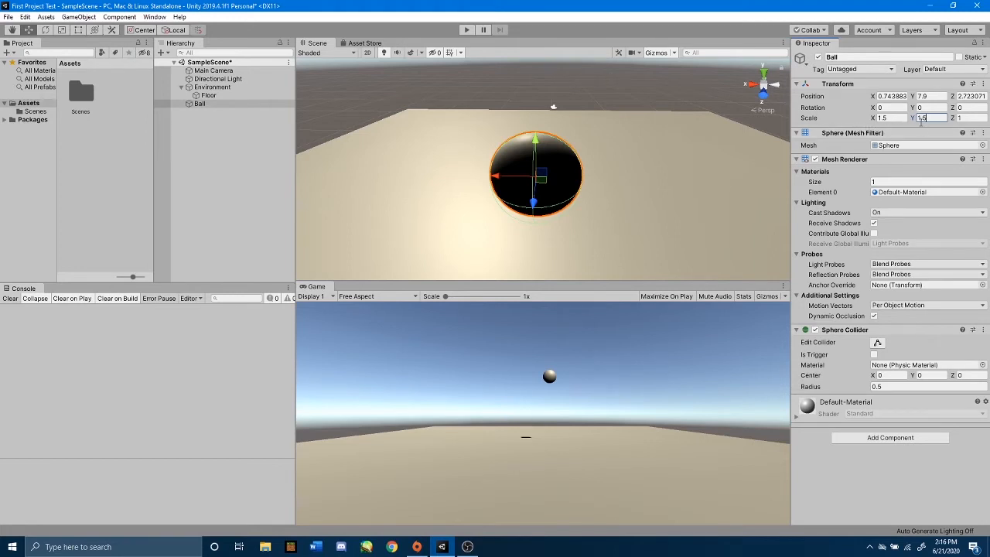
{"action": "left_click_drag", "start_coordinate": [694, 153], "coordinate": [660, 142], "text": "alt"}
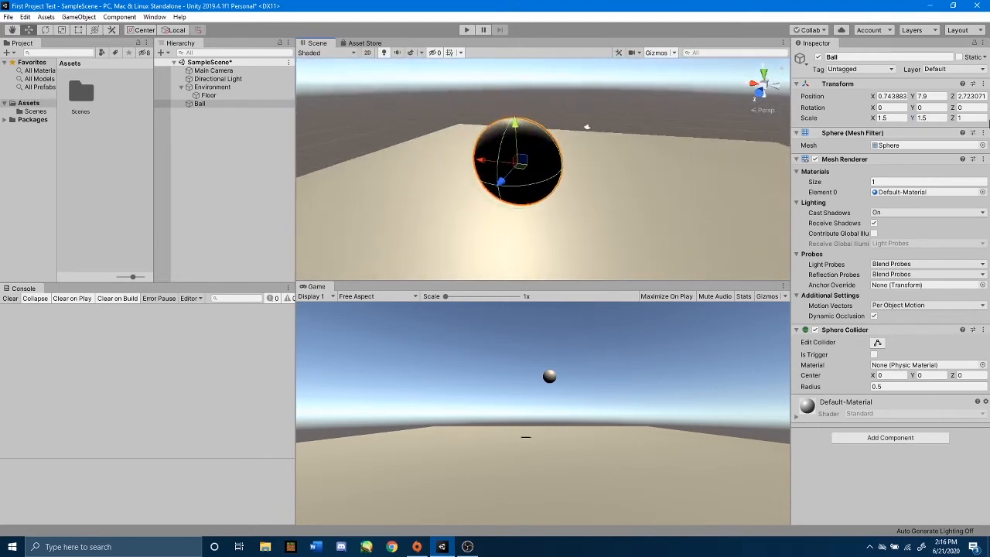
{"action": "left_click", "coordinate": [977, 117]}
{"action": "type", "text": "1.5"}
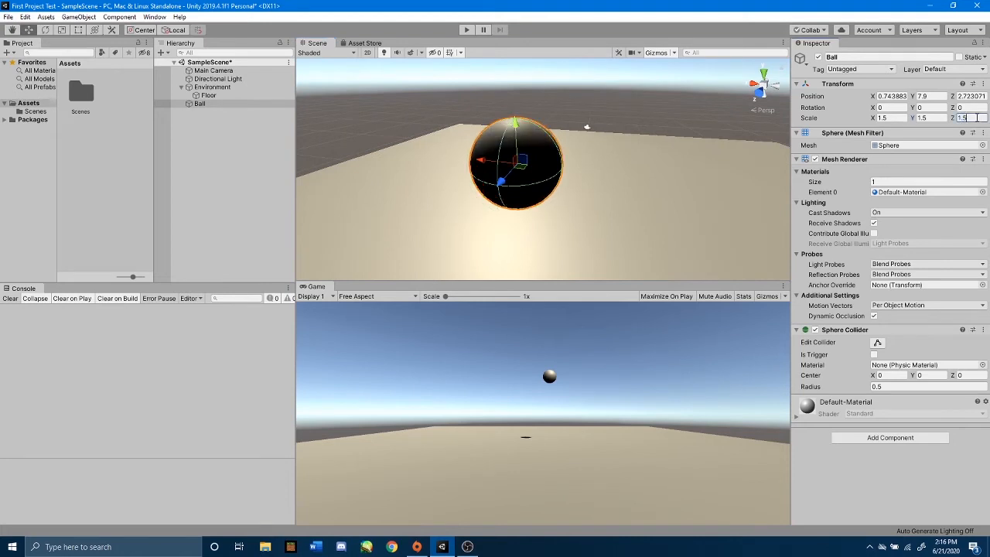
- Try the Cube mesh on the Ball's Mesh Filter
{"action": "left_click_drag", "start_coordinate": [737, 140], "coordinate": [756, 191], "text": "alt"}
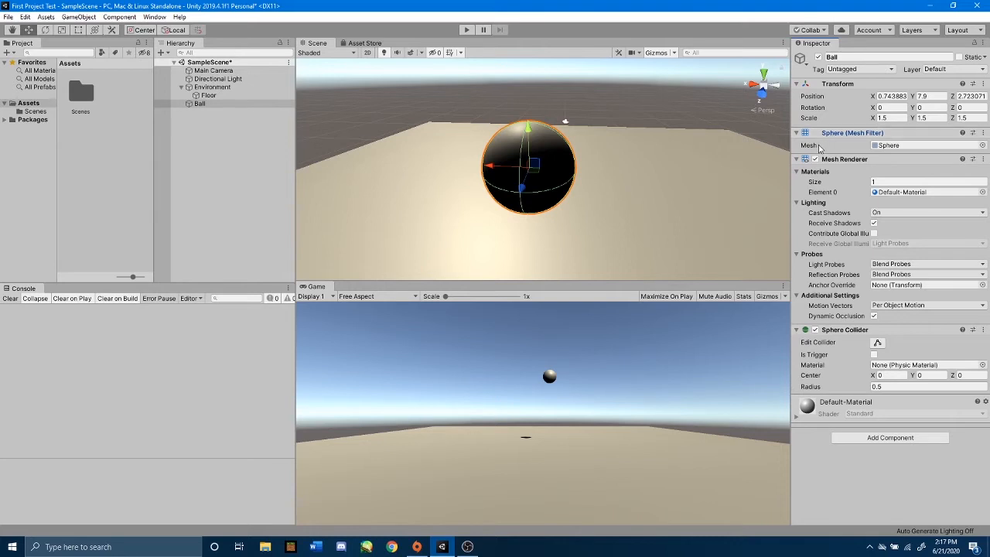
{"action": "left_click", "coordinate": [983, 145]}
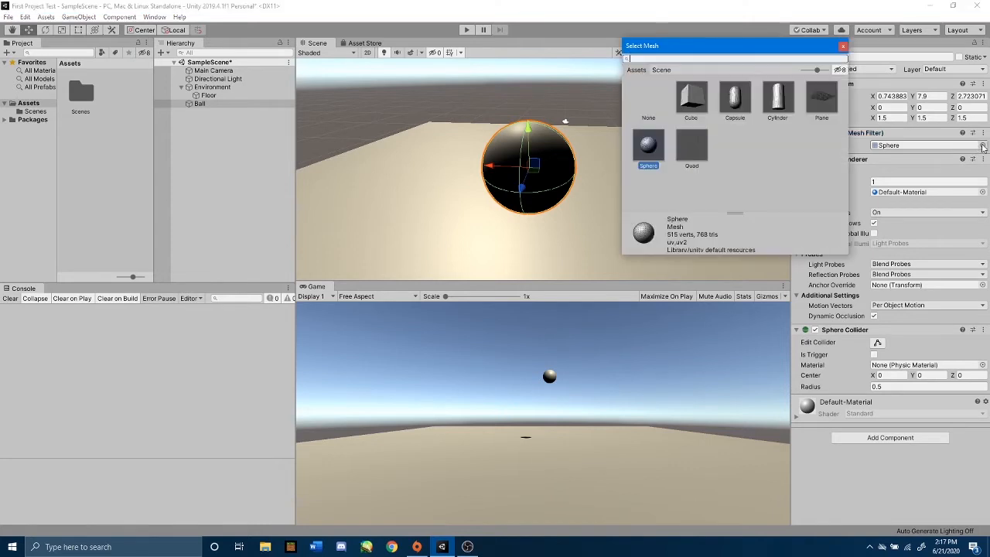
{"action": "left_click", "coordinate": [692, 111]}
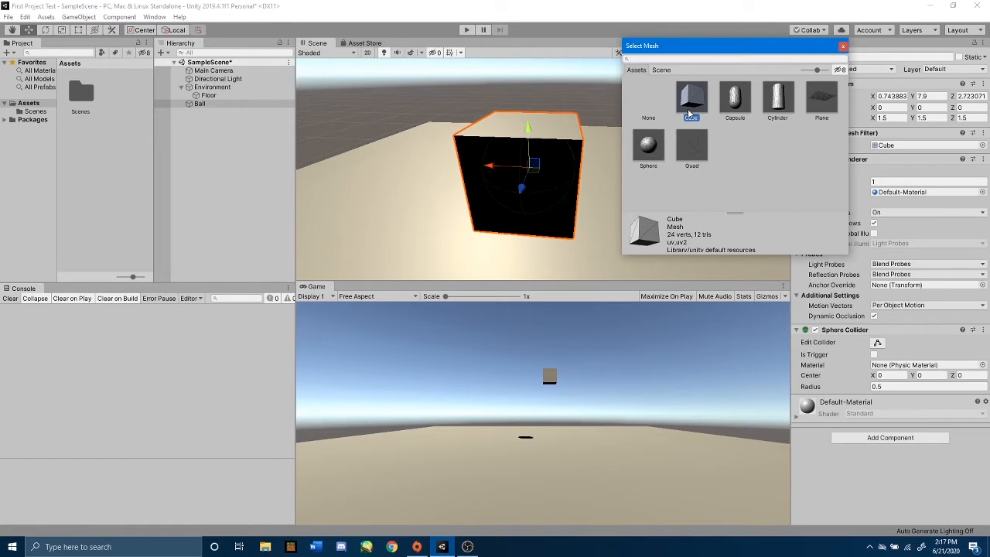
{"action": "left_click", "coordinate": [842, 48]}
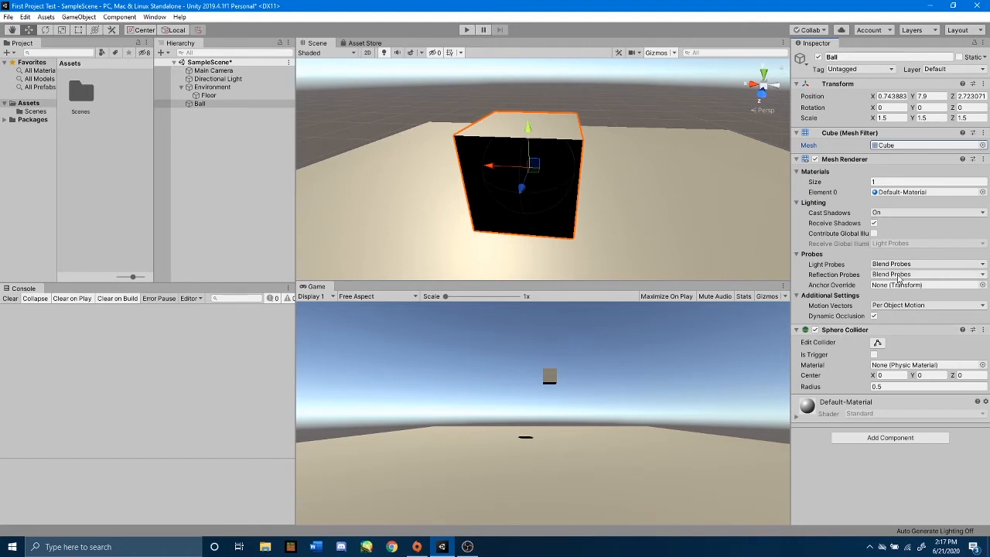
- Set the Ball's mesh back to Sphere and collapse its Mesh Filter component
{"action": "left_click", "coordinate": [983, 145]}
{"action": "left_click", "coordinate": [656, 145]}
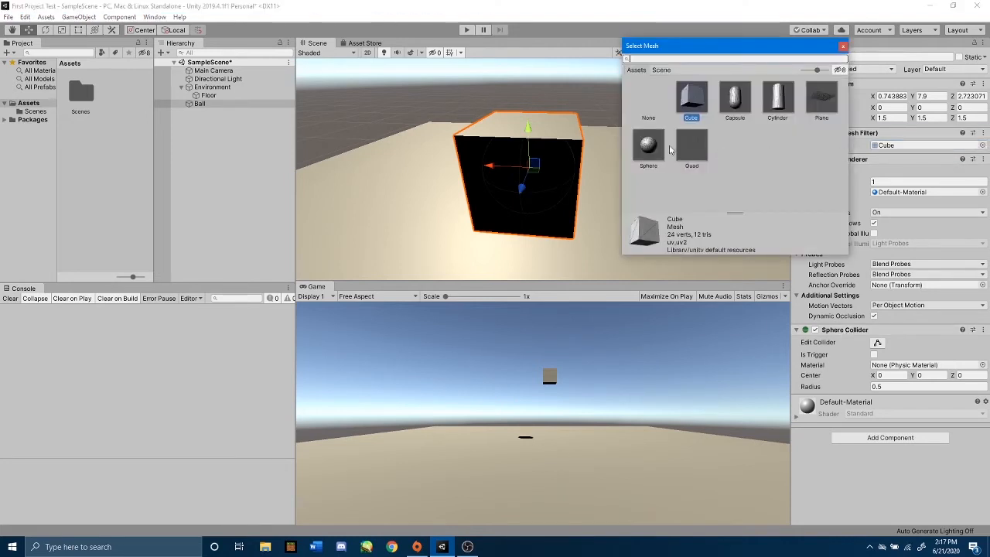
{"action": "left_click", "coordinate": [843, 46]}
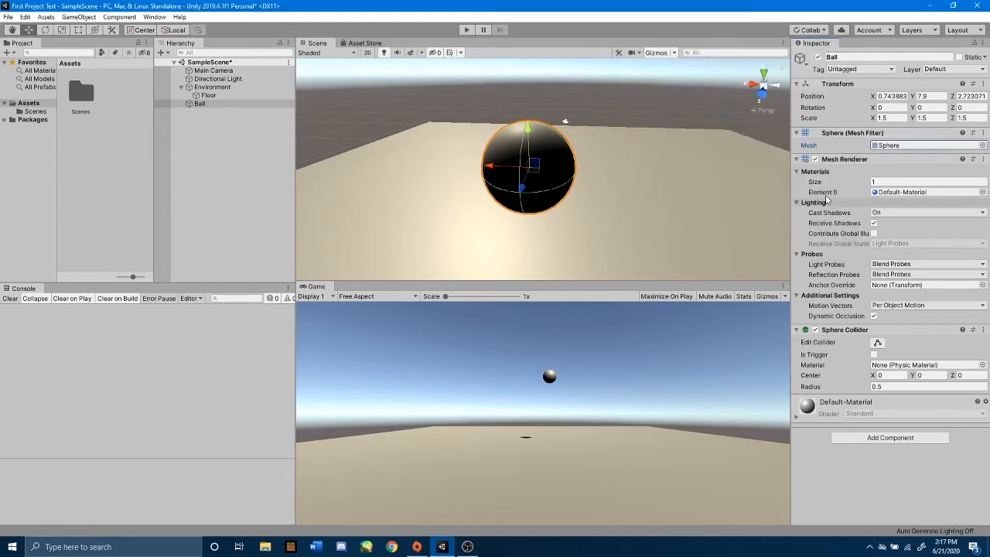
{"action": "left_click", "coordinate": [796, 133]}
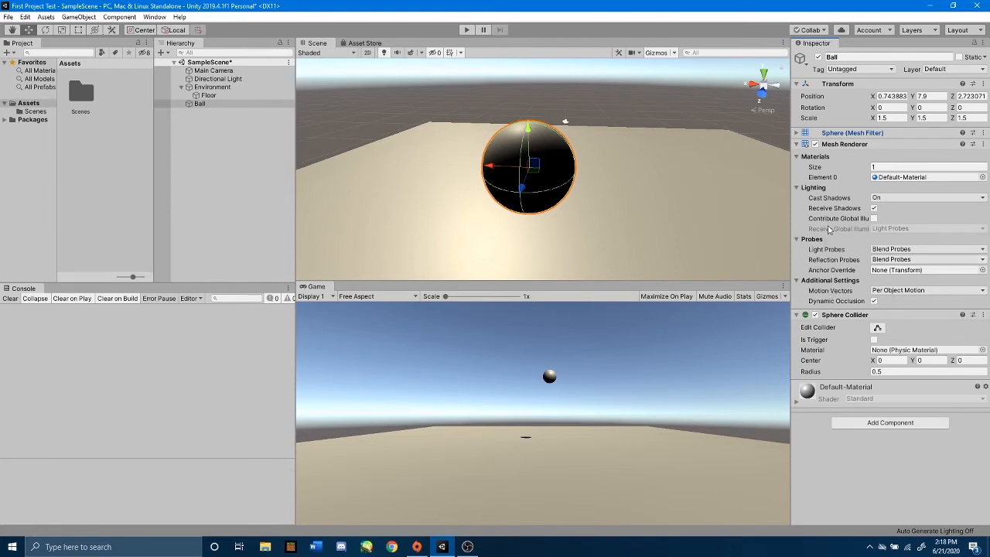
- Disable and re-enable the Ball's Mesh Renderer, and collapse that component
{"action": "left_click", "coordinate": [815, 144]}
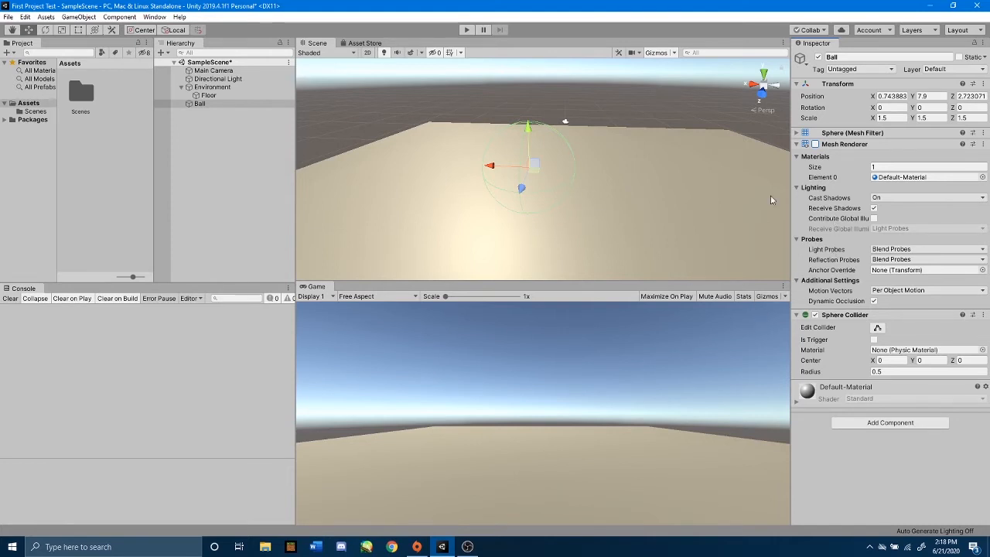
{"action": "left_click", "coordinate": [816, 145]}
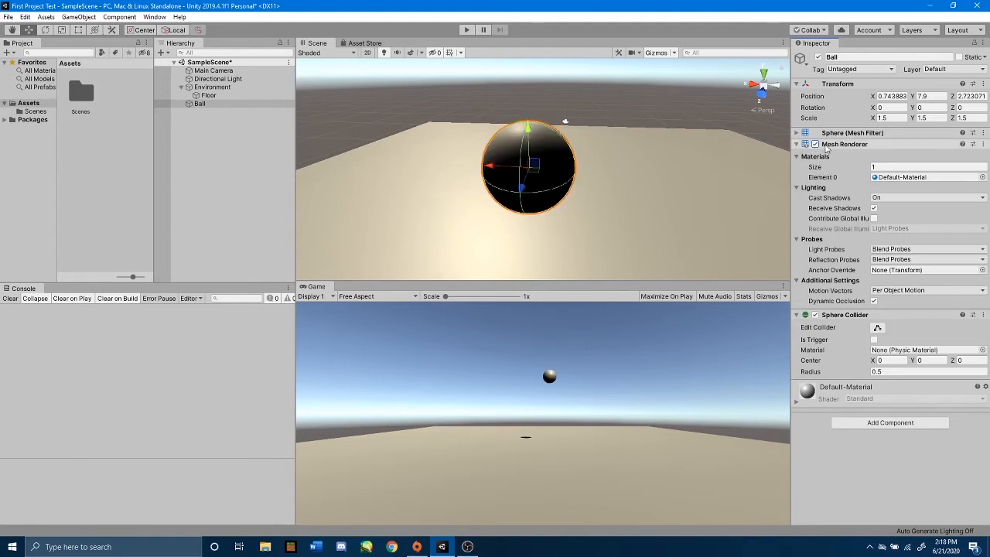
{"action": "left_click", "coordinate": [797, 144]}
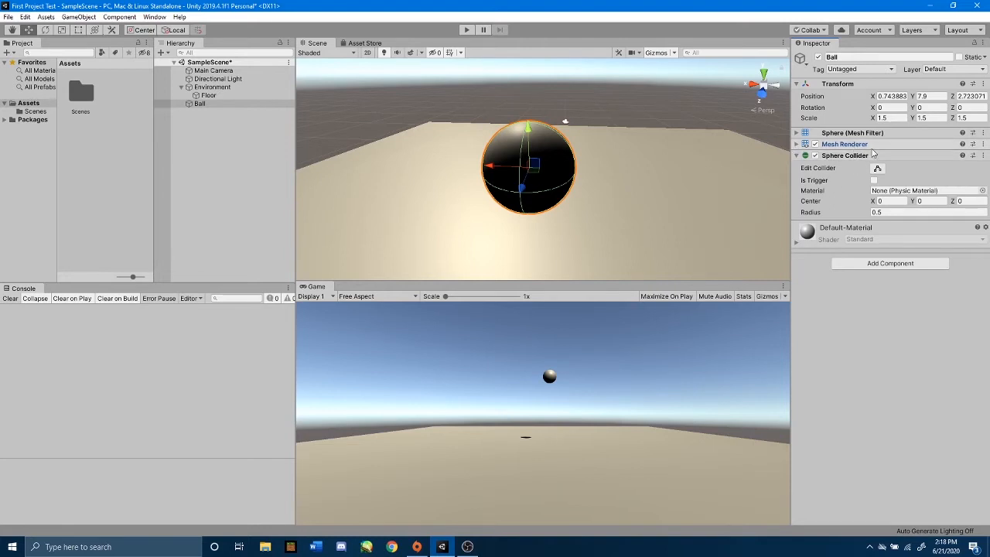
- Try a radius of 1 on the Ball's Sphere Collider and set it back to 0.5
{"action": "left_click", "coordinate": [916, 168]}
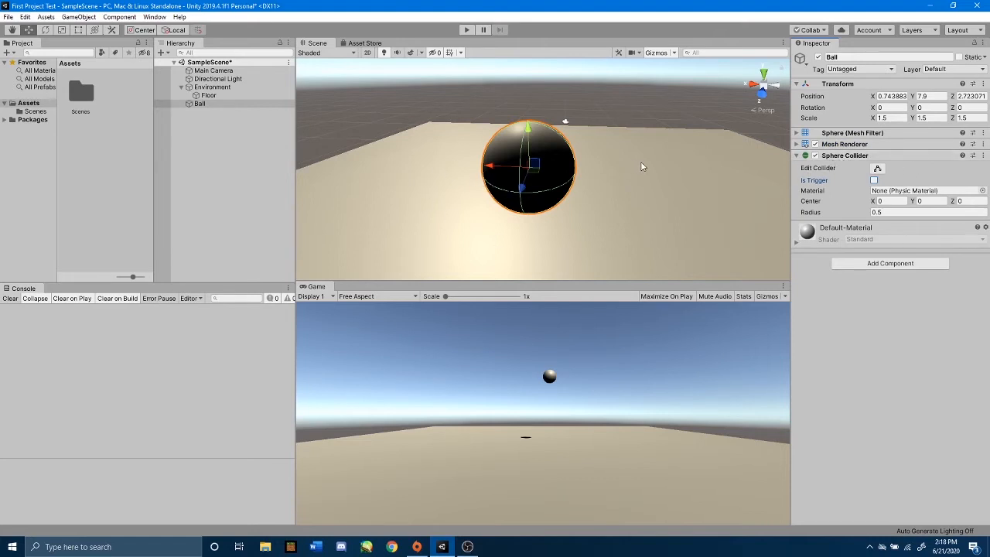
{"action": "mouse_move", "coordinate": [643, 166]}
{"action": "left_mouse_down", "text": "alt"}
{"action": "mouse_move", "coordinate": [553, 192]}
{"action": "mouse_move", "coordinate": [576, 189]}
{"action": "mouse_move", "coordinate": [561, 182]}
{"action": "mouse_move", "coordinate": [570, 175]}
{"action": "mouse_move", "coordinate": [727, 161]}
{"action": "mouse_move", "coordinate": [634, 166]}
{"action": "left_mouse_up", "text": "alt"}
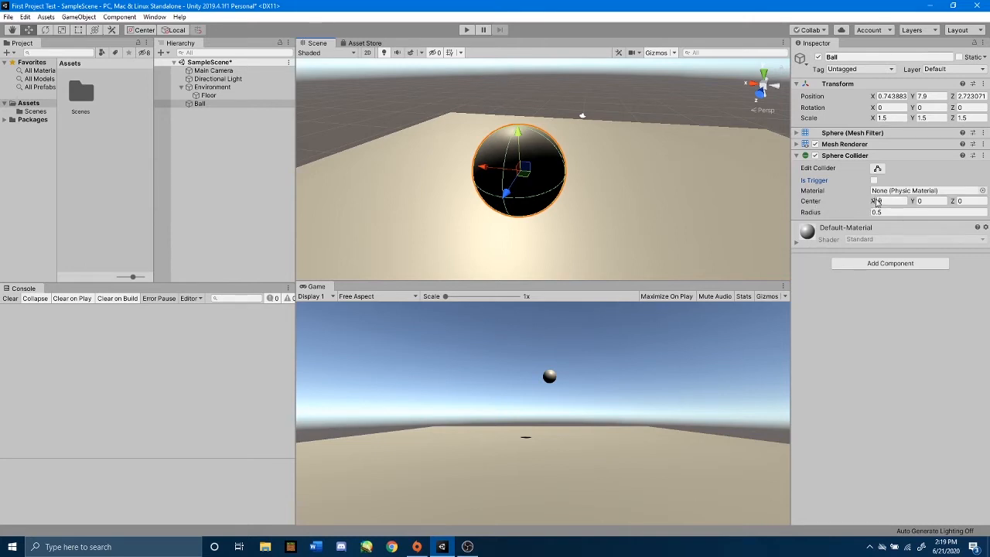
{"action": "left_click_drag", "start_coordinate": [870, 202], "coordinate": [911, 203]}
{"action": "left_click", "coordinate": [897, 213]}
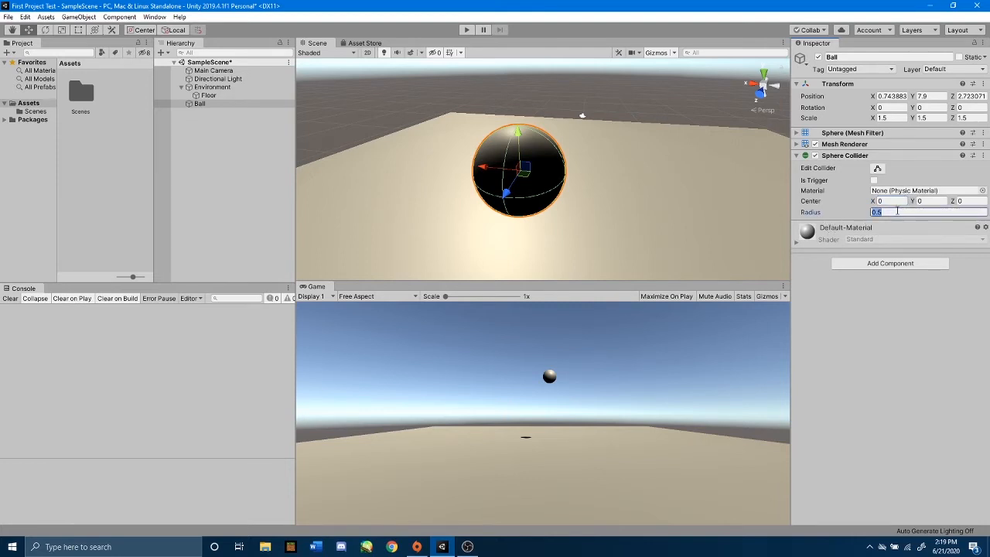
{"action": "type", "text": "1"}
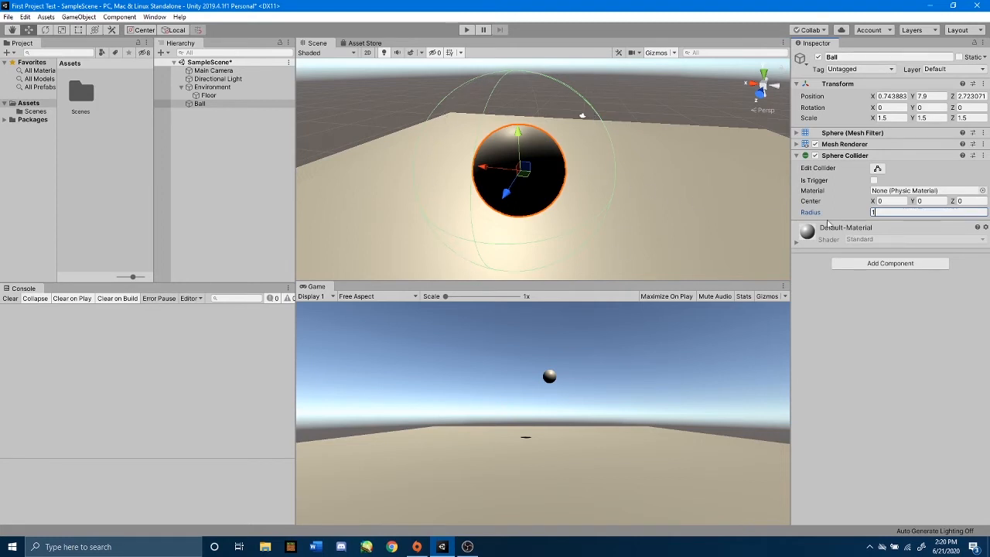
{"action": "key", "text": "BackSpace"}
{"action": "type", "text": "0.5"}
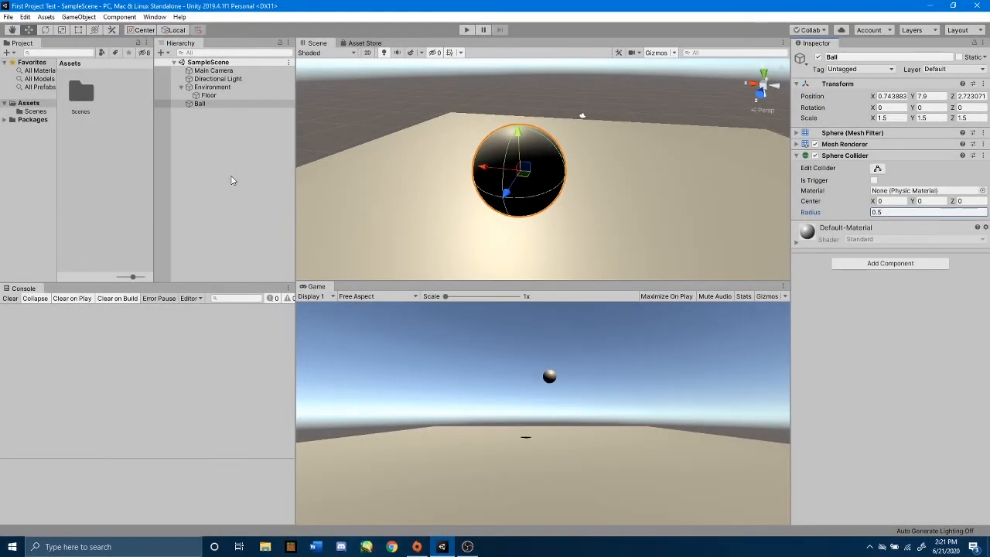
- Select the Floor under Environment and examine its shape, Transform and Box Collider settings
{"action": "scroll", "coordinate": [575, 126], "scroll_direction": "down", "scroll_amount": 3}
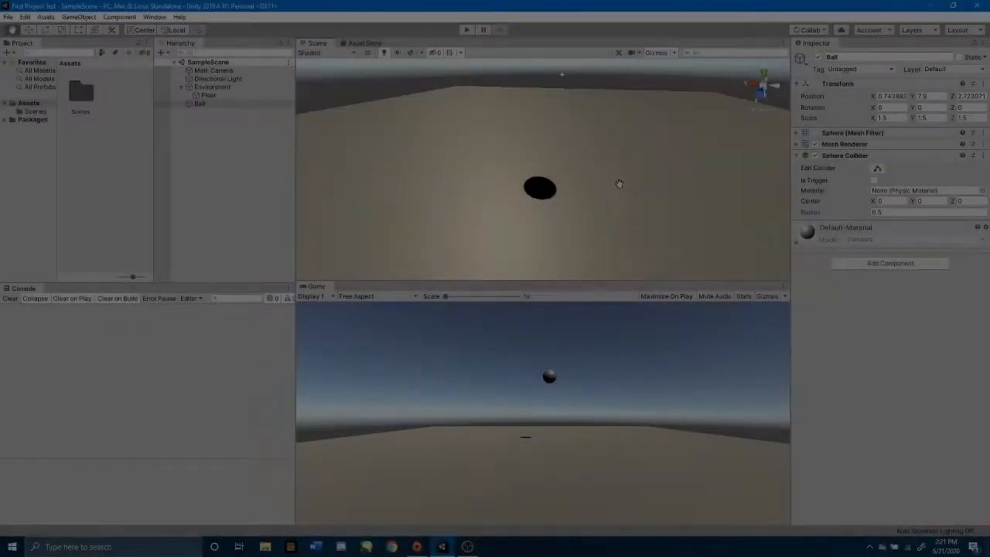
{"action": "key", "text": "w"}
{"action": "left_click", "coordinate": [616, 183]}
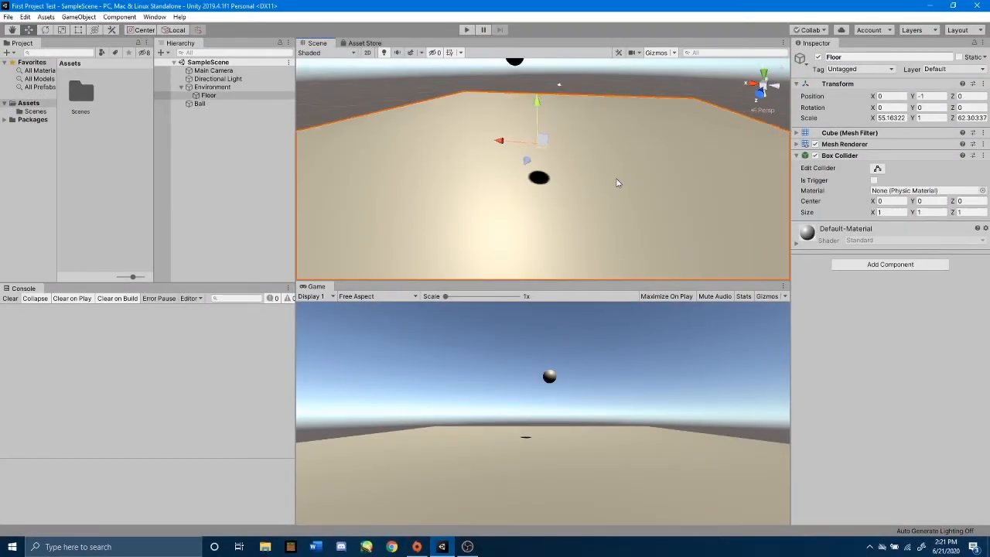
{"action": "scroll", "coordinate": [618, 183], "scroll_direction": "down", "scroll_amount": 7}
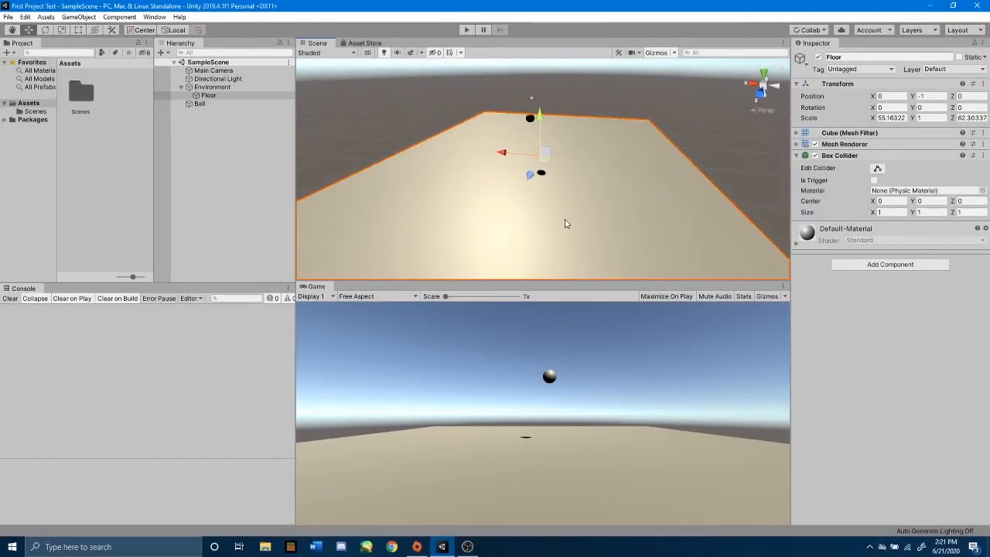
{"action": "mouse_move", "coordinate": [559, 236]}
{"action": "left_mouse_down", "text": "alt"}
{"action": "mouse_move", "coordinate": [560, 203]}
{"action": "mouse_move", "coordinate": [560, 219]}
{"action": "left_mouse_up", "text": "alt"}
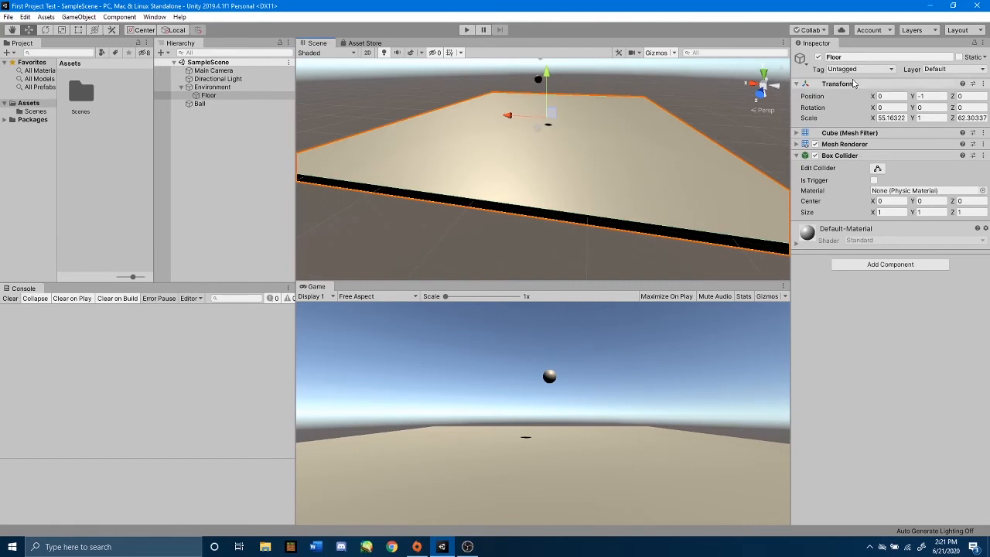
{"action": "left_click", "coordinate": [217, 96]}
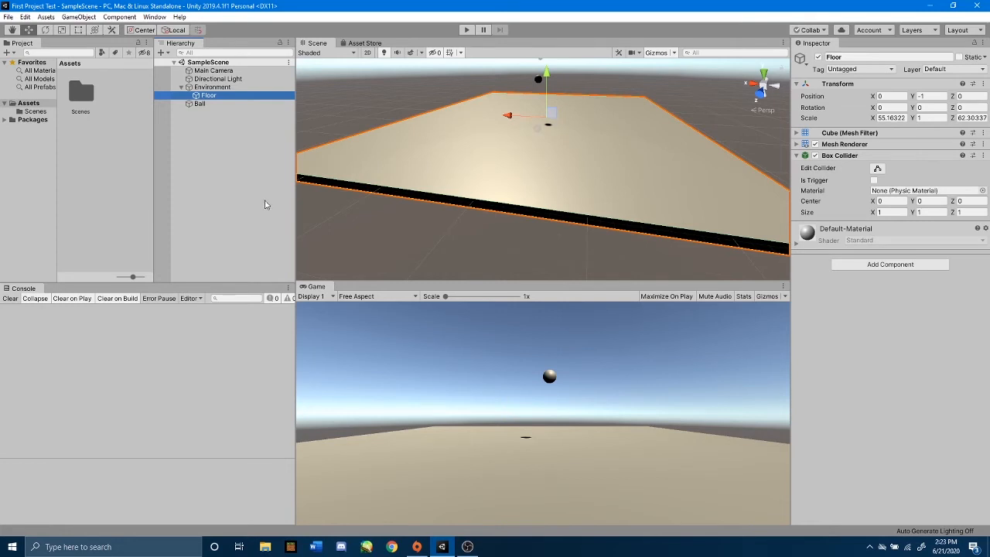
- Run the scene without any physics on the Ball and stop playback
{"action": "left_click", "coordinate": [466, 30]}
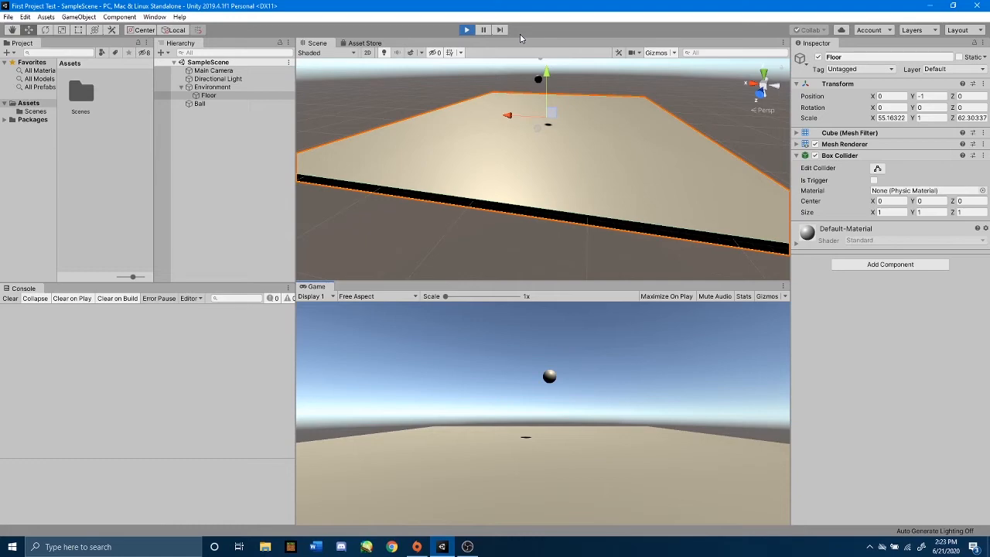
{"action": "left_click", "coordinate": [465, 31]}
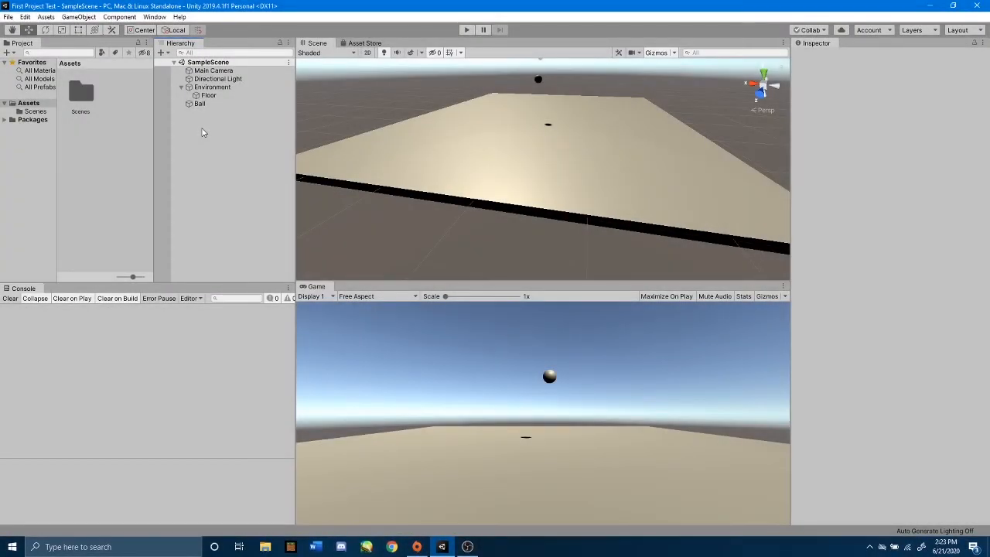
- Add a Rigidbody component to the Ball
{"action": "left_click", "coordinate": [199, 105]}
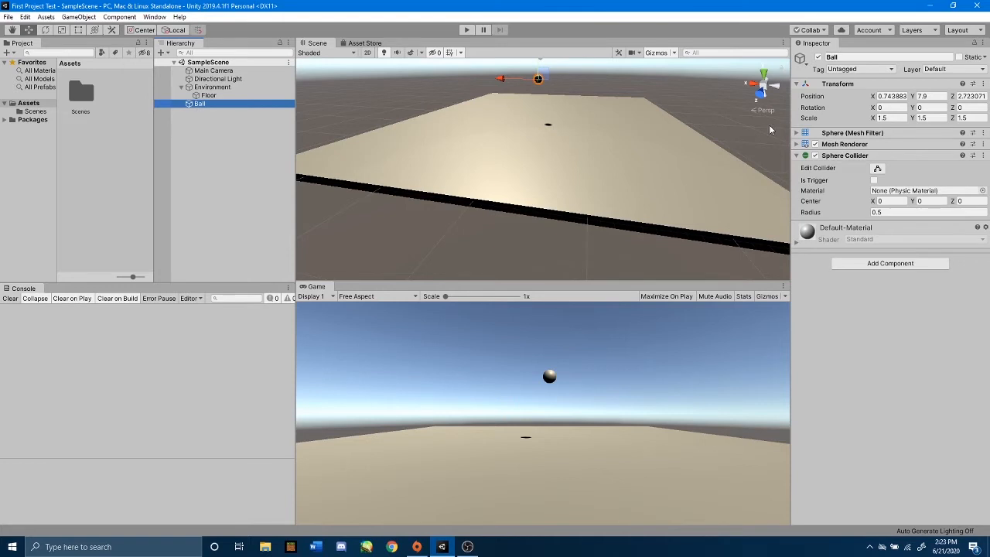
{"action": "left_click", "coordinate": [902, 263]}
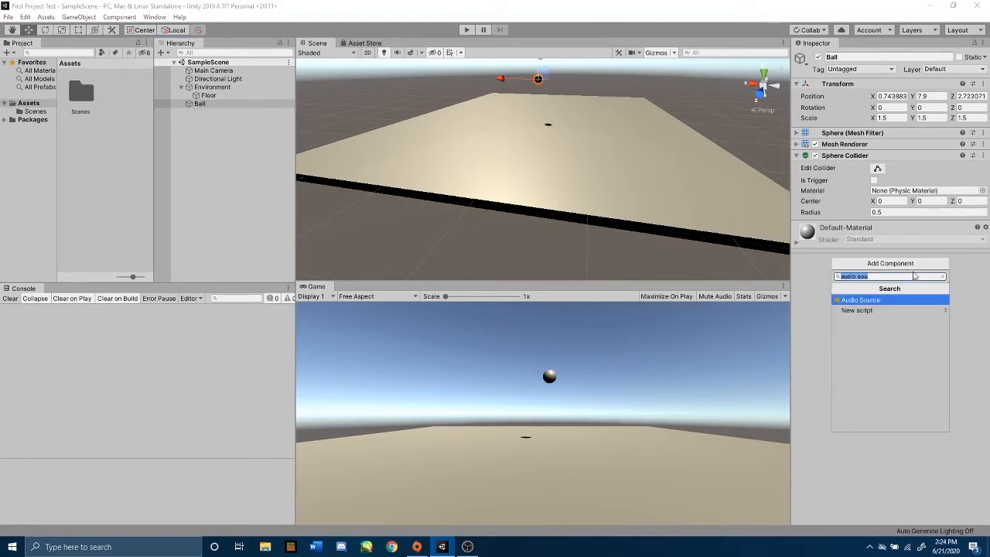
{"action": "type", "text": "rigi"}
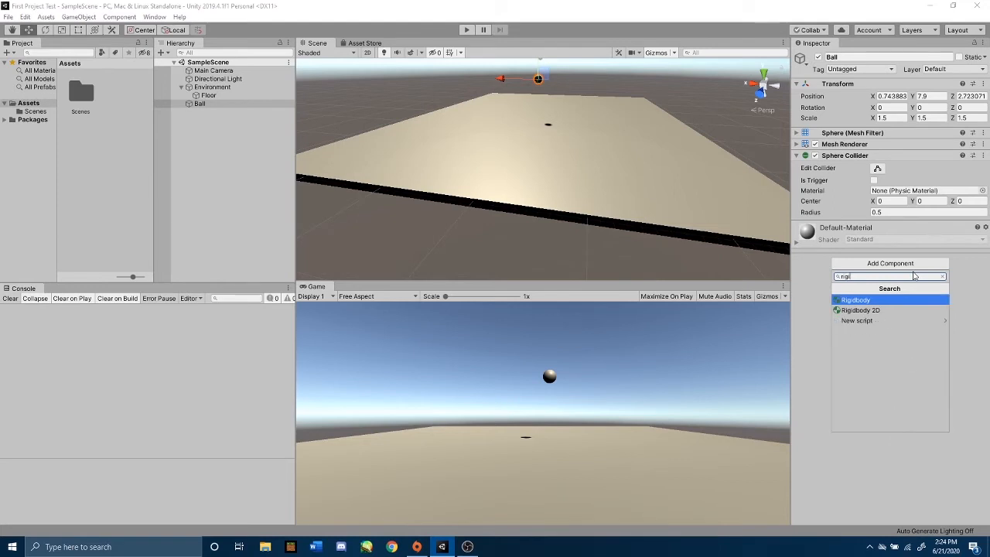
{"action": "left_click", "coordinate": [876, 302]}
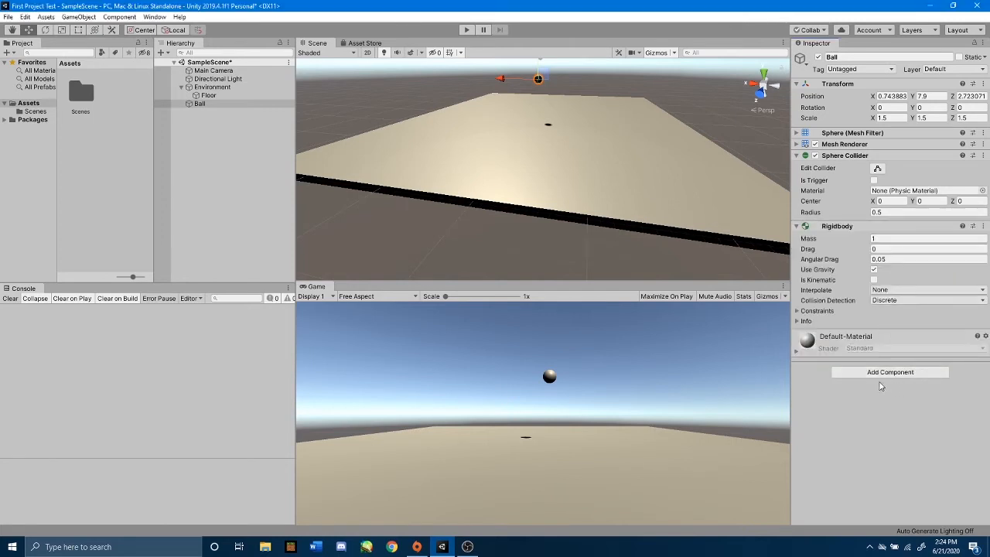
- Play-test how the Ball falls onto the floor with its Rigidbody, and stop playback
{"action": "left_click", "coordinate": [467, 30]}
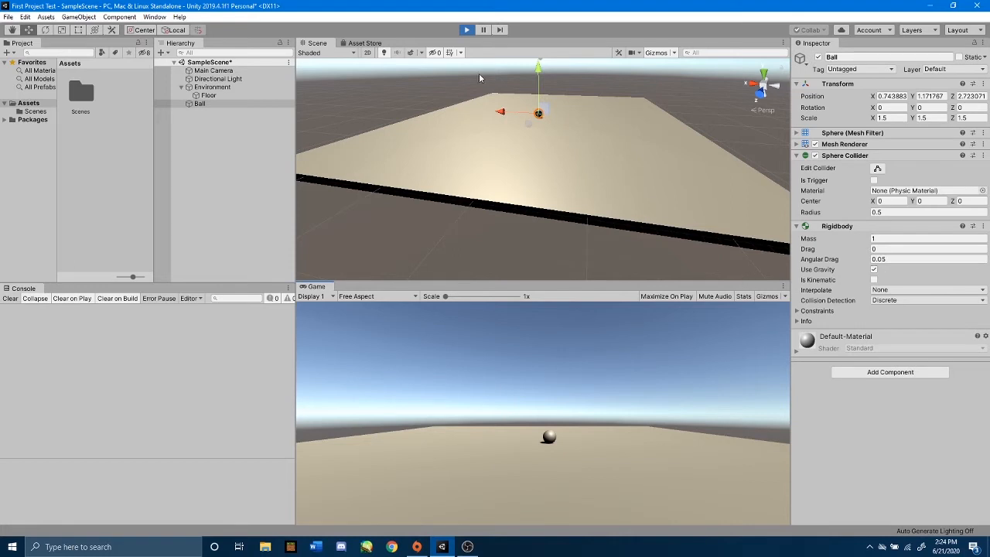
{"action": "left_click", "coordinate": [466, 29]}
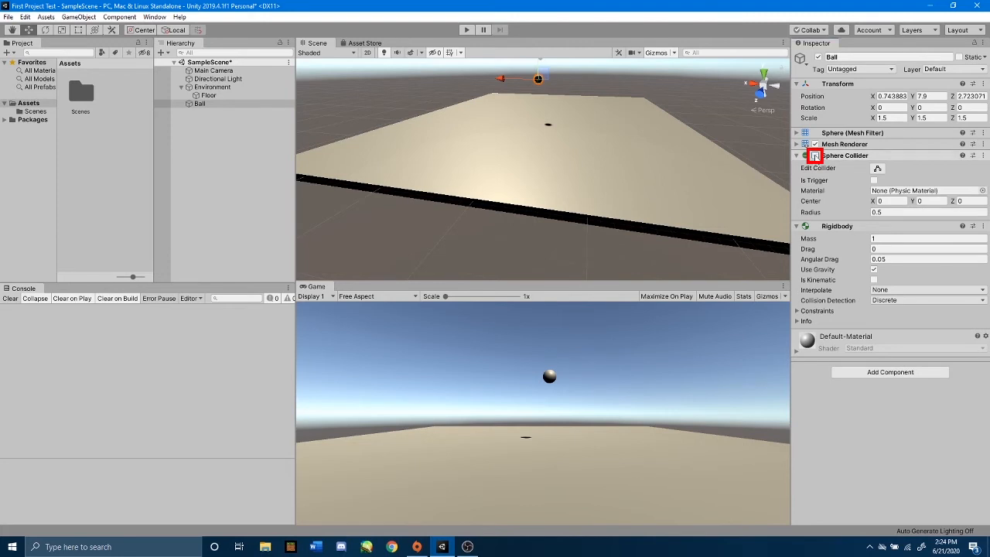
- Disable the Ball's Sphere Collider and play-test its fall, stopping playback and framing the Ball in the Scene view
{"action": "left_click", "coordinate": [815, 156]}
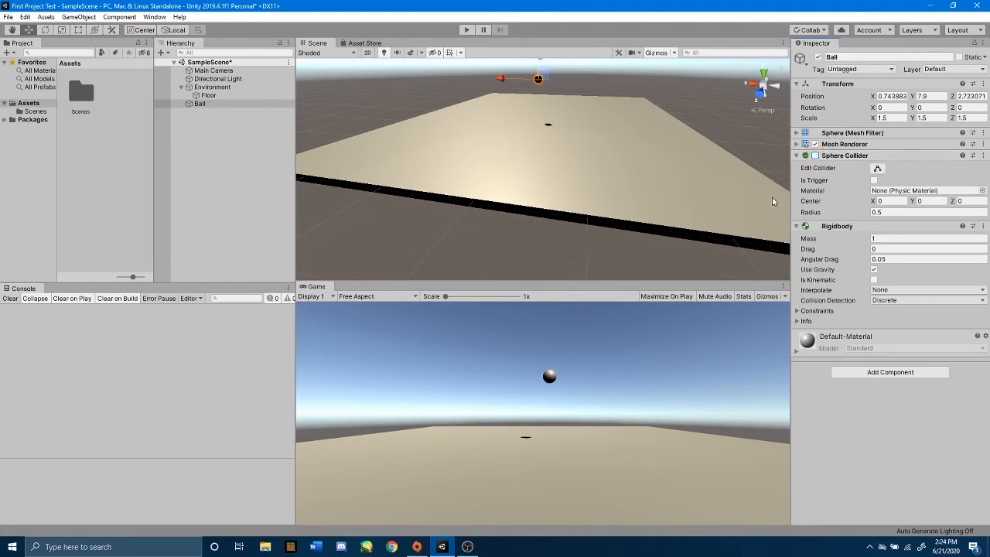
{"action": "left_click", "coordinate": [464, 30]}
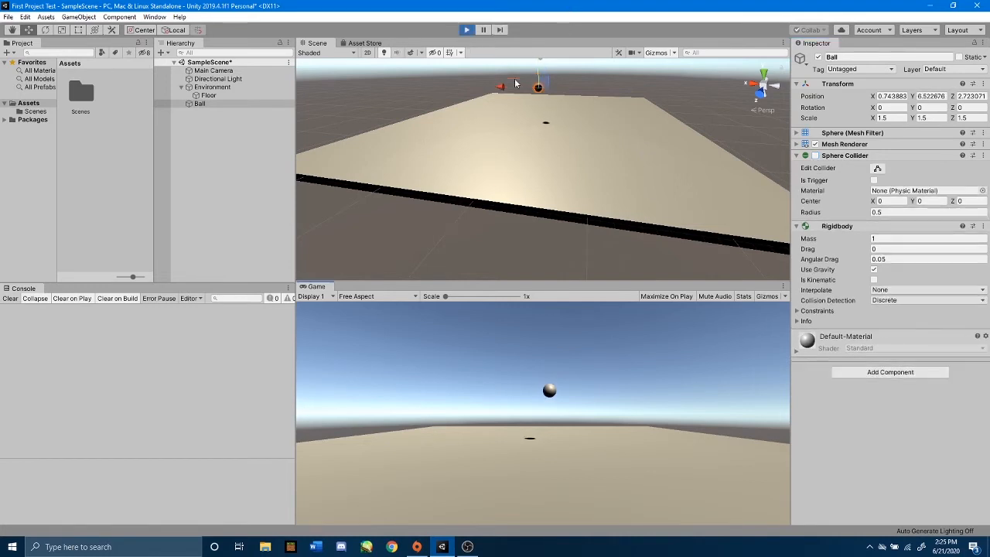
{"action": "double_click", "coordinate": [230, 105]}
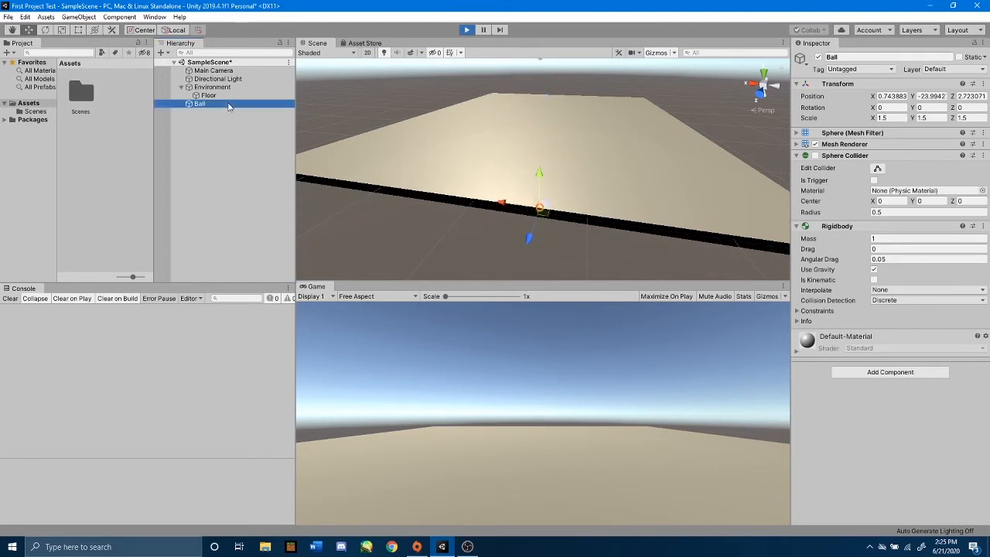
{"action": "left_click", "coordinate": [505, 343]}
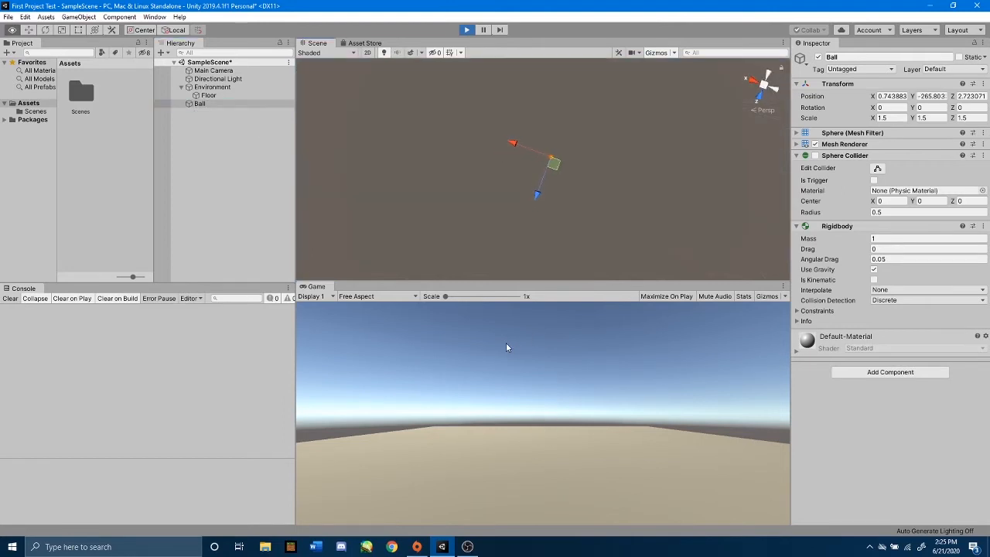
{"action": "right_click_drag", "start_coordinate": [511, 348], "coordinate": [327, 256]}
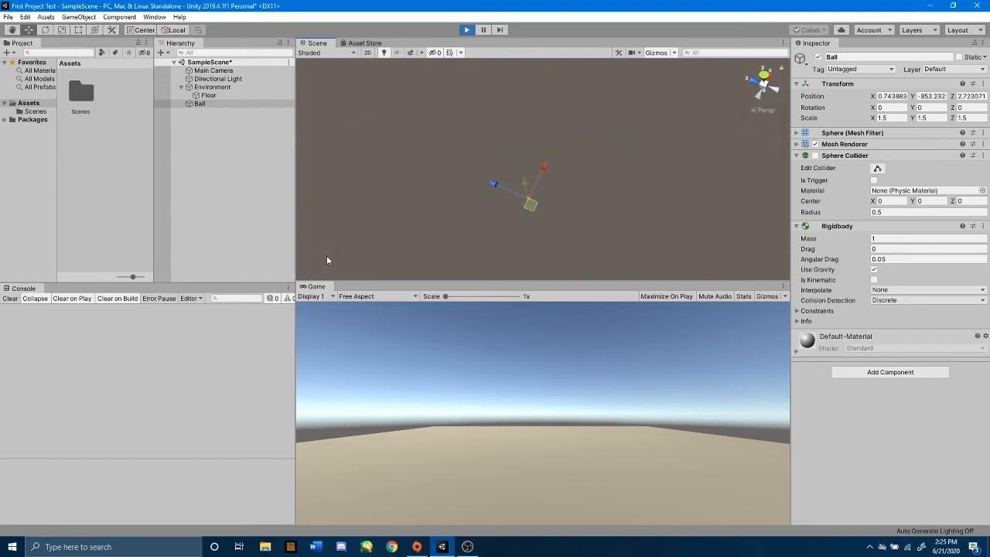
{"action": "left_click", "coordinate": [464, 31]}
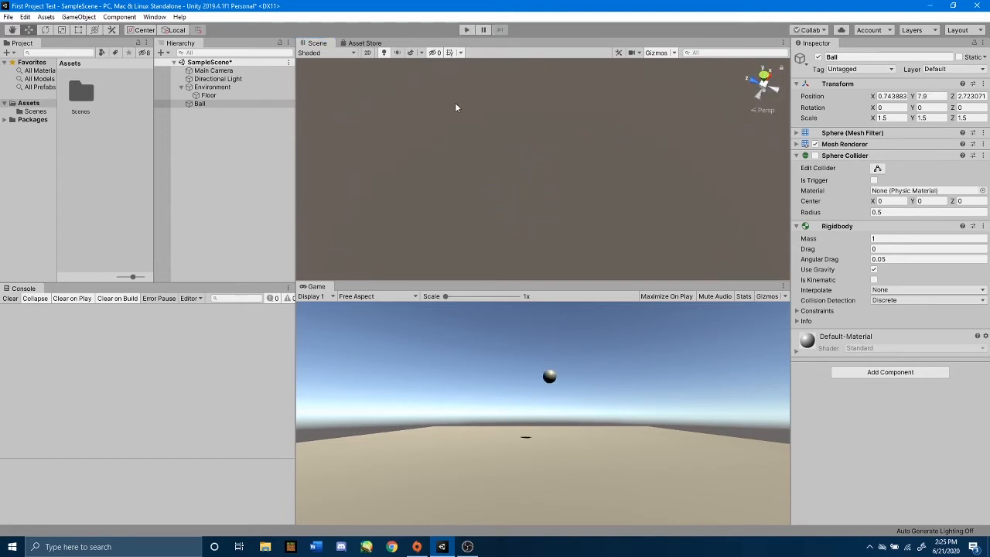
{"action": "double_click", "coordinate": [198, 103]}
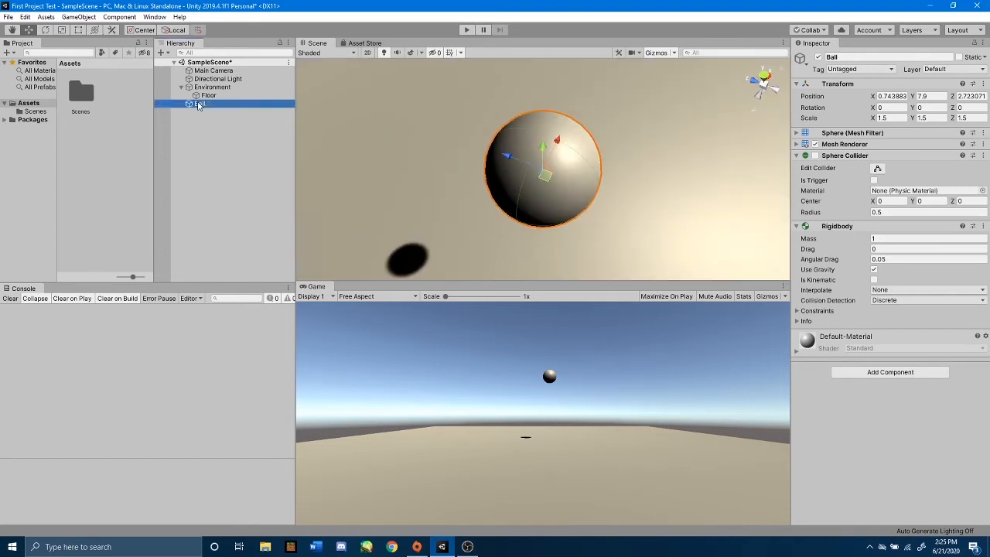
- Re-enable the Ball's Sphere Collider, briefly play-test the scene, and stop playback
{"action": "scroll", "coordinate": [543, 213], "scroll_direction": "down", "scroll_amount": 8}
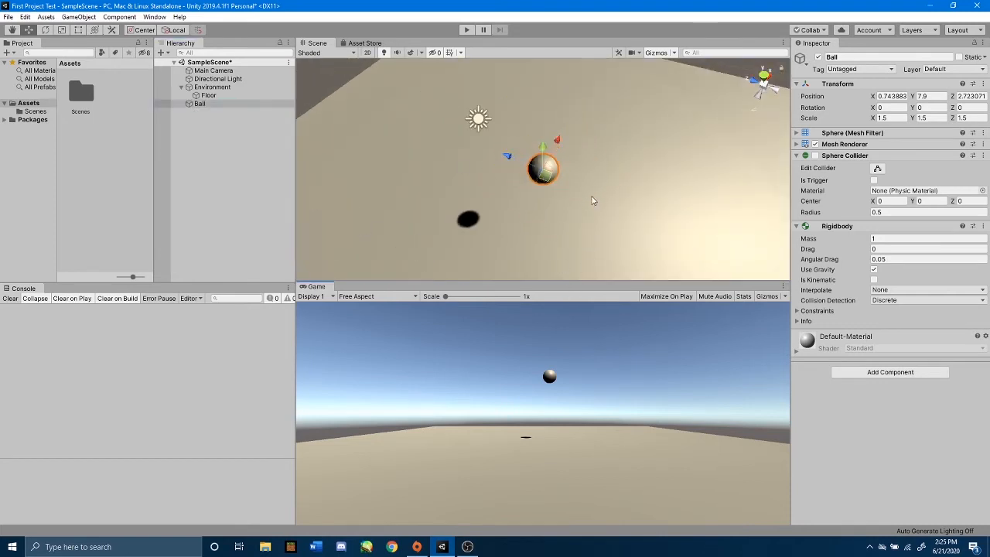
{"action": "middle_click_drag", "start_coordinate": [592, 201], "coordinate": [596, 150]}
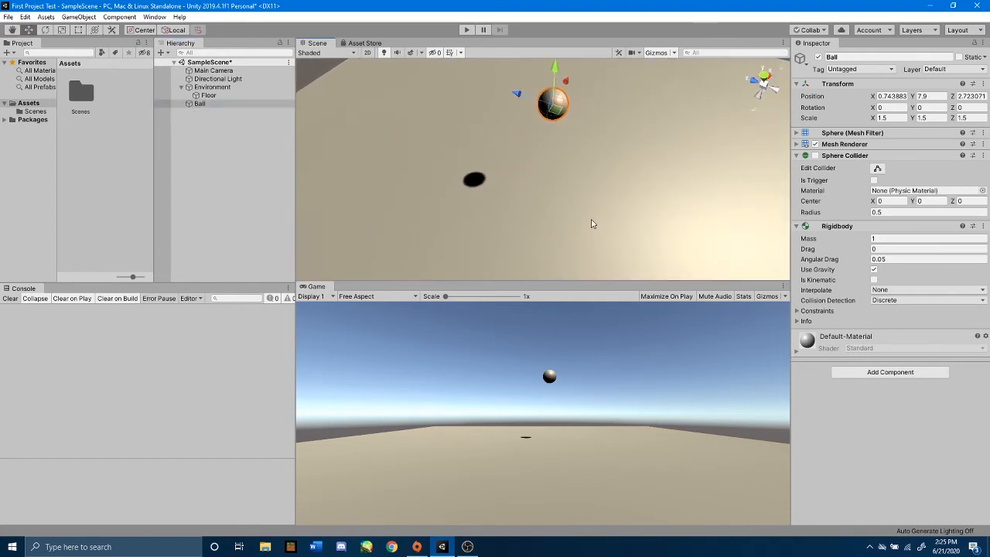
{"action": "left_click", "coordinate": [471, 164]}
{"action": "scroll", "coordinate": [466, 161], "scroll_direction": "down", "scroll_amount": 5}
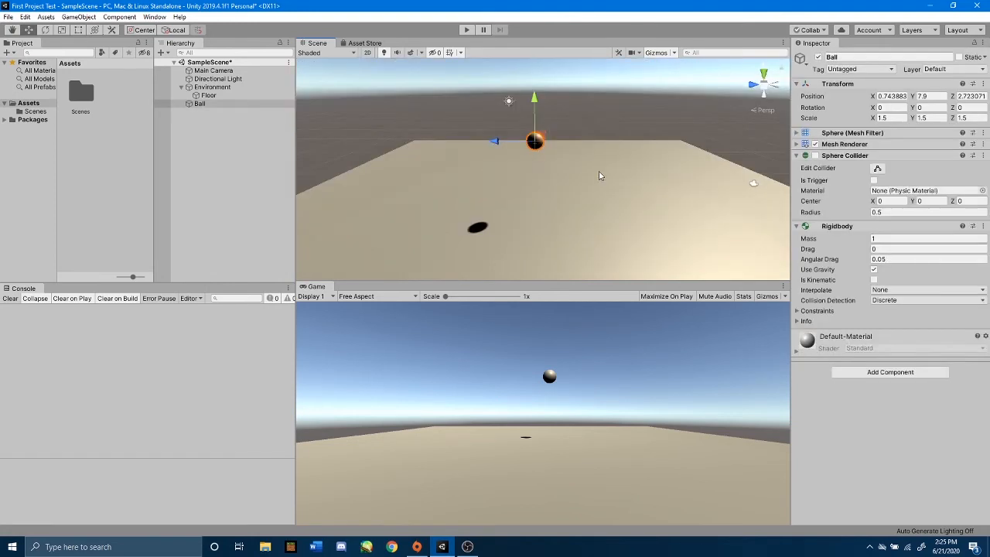
{"action": "left_click", "coordinate": [815, 156]}
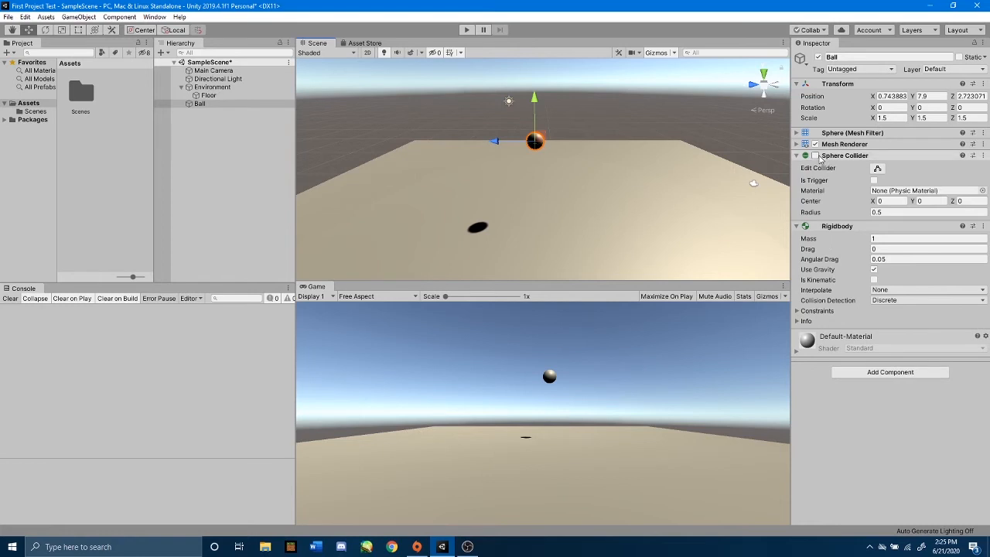
{"action": "left_click", "coordinate": [815, 155]}
{"action": "left_click", "coordinate": [481, 30]}
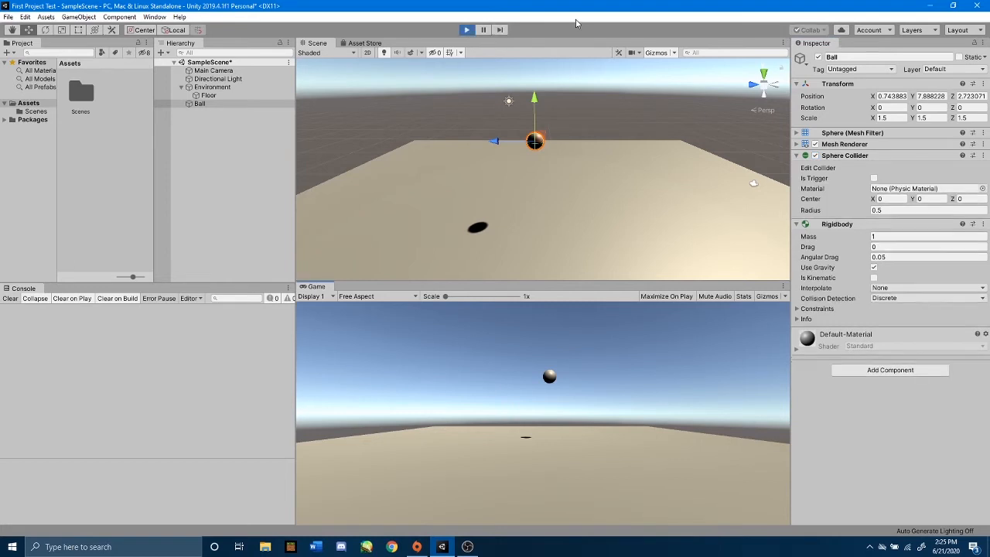
{"action": "left_click", "coordinate": [462, 33]}
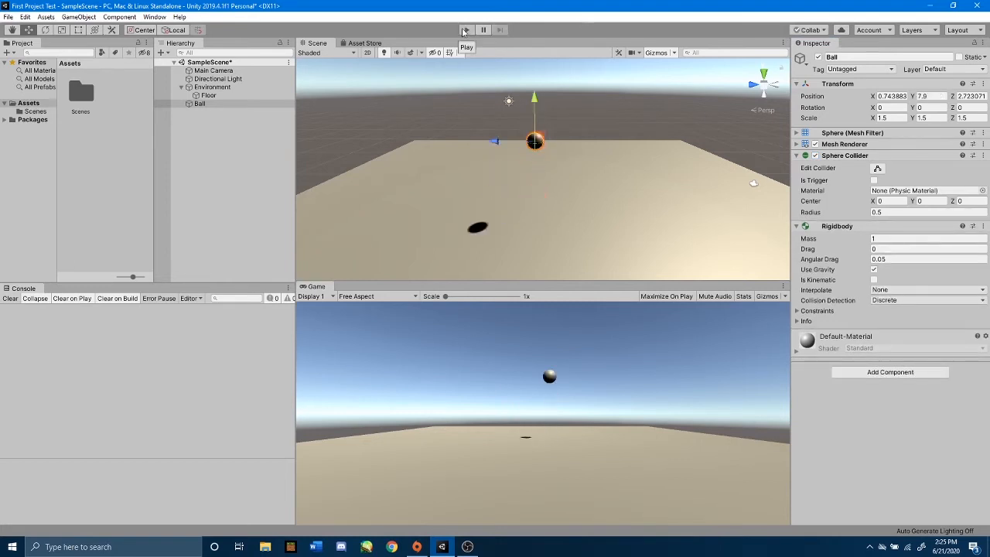
- Disable the Floor's Box Collider and play-test the Ball's fall, stopping playback at the end
{"action": "left_click", "coordinate": [203, 96]}
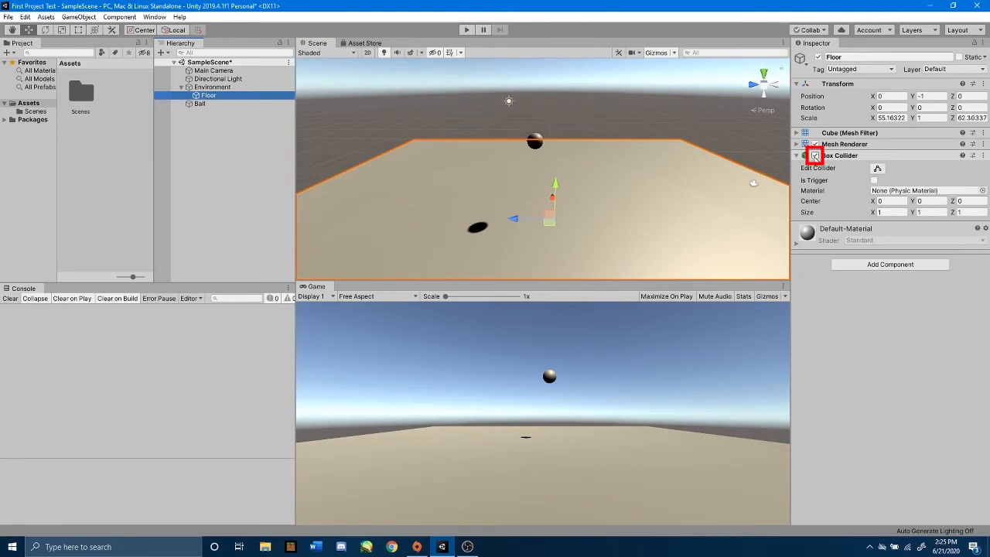
{"action": "left_click", "coordinate": [815, 155]}
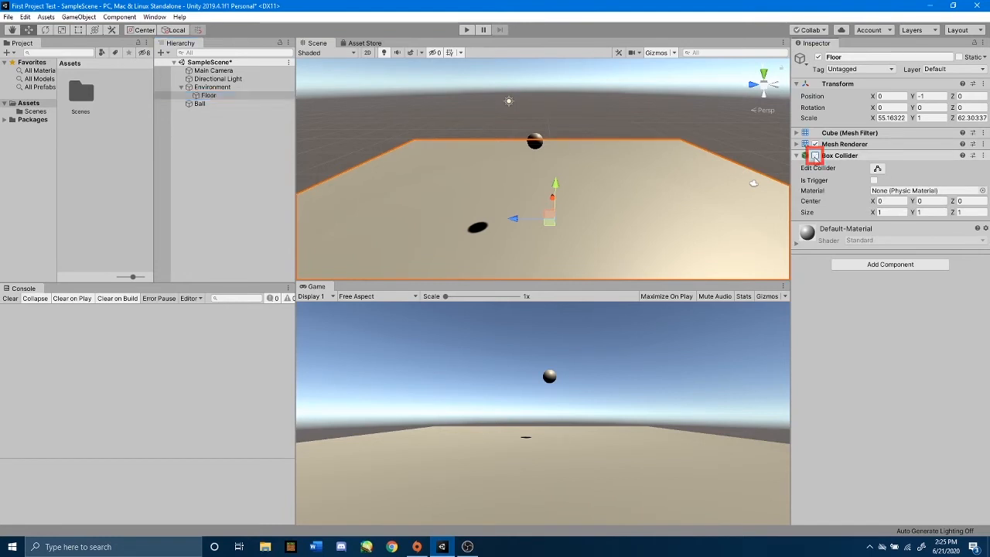
{"action": "left_click", "coordinate": [465, 29]}
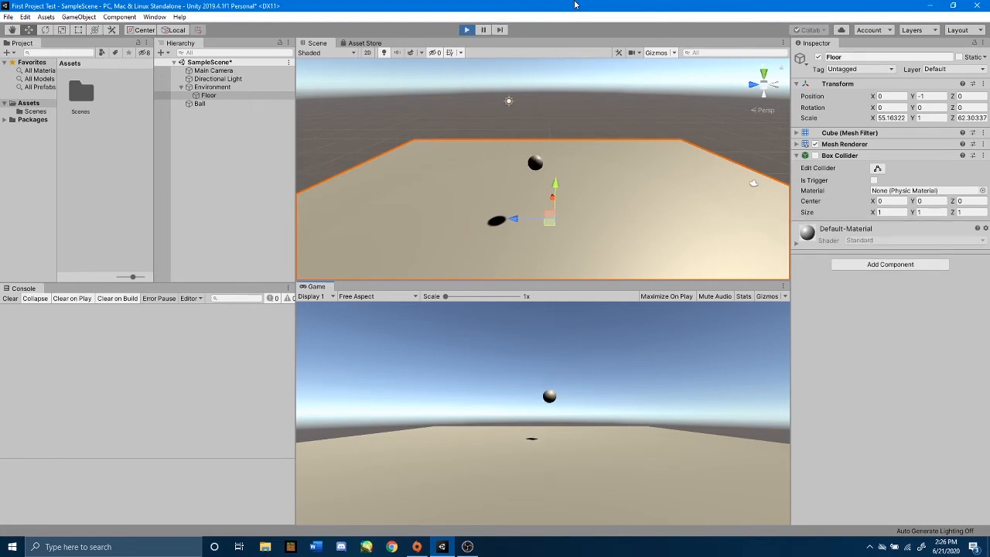
{"action": "scroll", "coordinate": [576, 178], "scroll_direction": "down", "scroll_amount": 5}
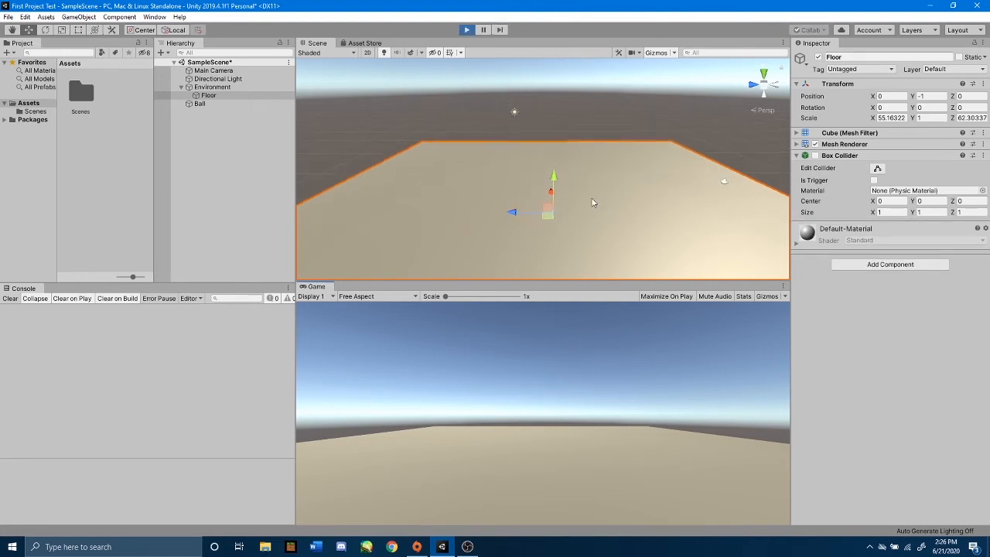
{"action": "scroll", "coordinate": [564, 241], "scroll_direction": "down", "scroll_amount": 6}
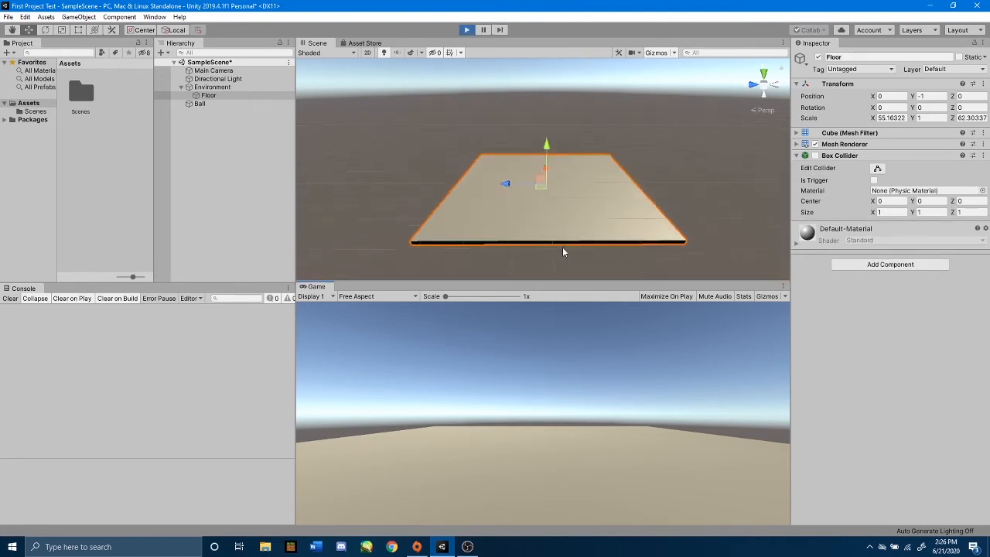
{"action": "left_click", "coordinate": [466, 29]}
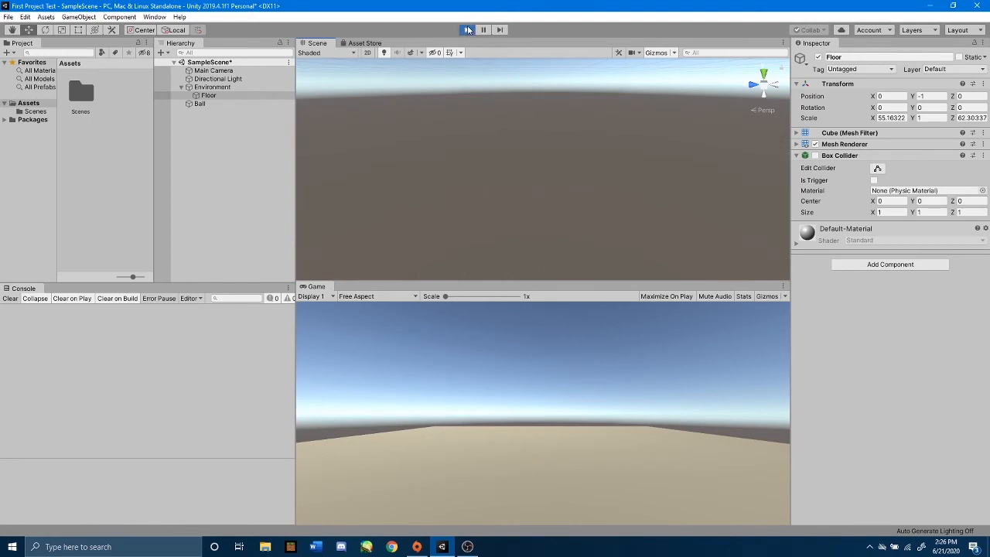
- Re-enable the Floor's Box Collider and save the scene
{"action": "double_click", "coordinate": [209, 95]}
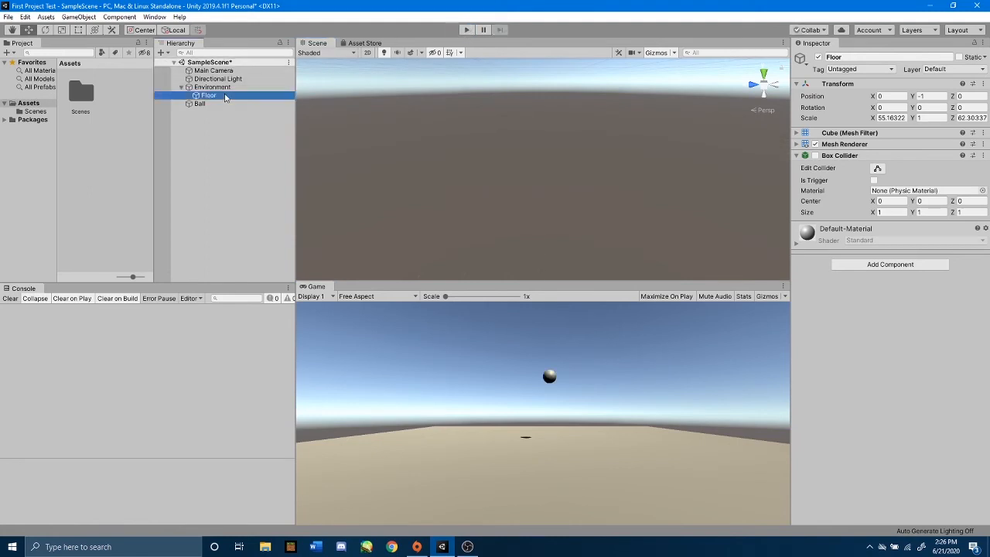
{"action": "scroll", "coordinate": [533, 201], "scroll_direction": "up", "scroll_amount": 5}
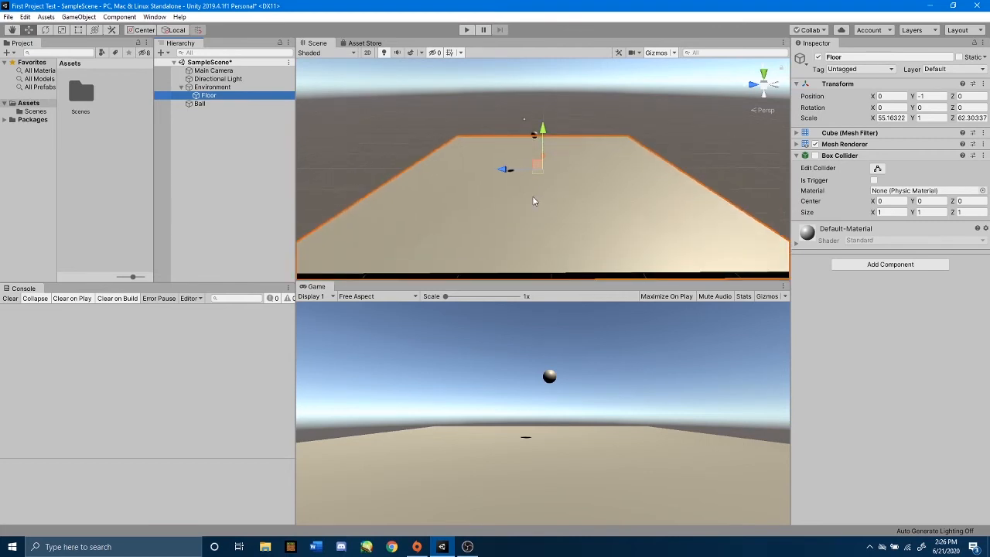
{"action": "scroll", "coordinate": [532, 201], "scroll_direction": "down", "scroll_amount": 1}
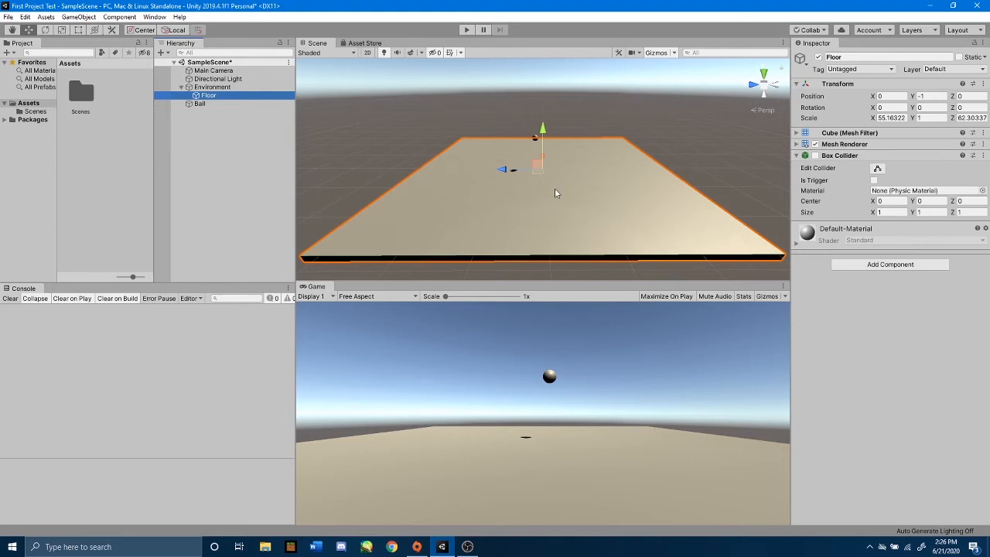
{"action": "left_click", "coordinate": [815, 155]}
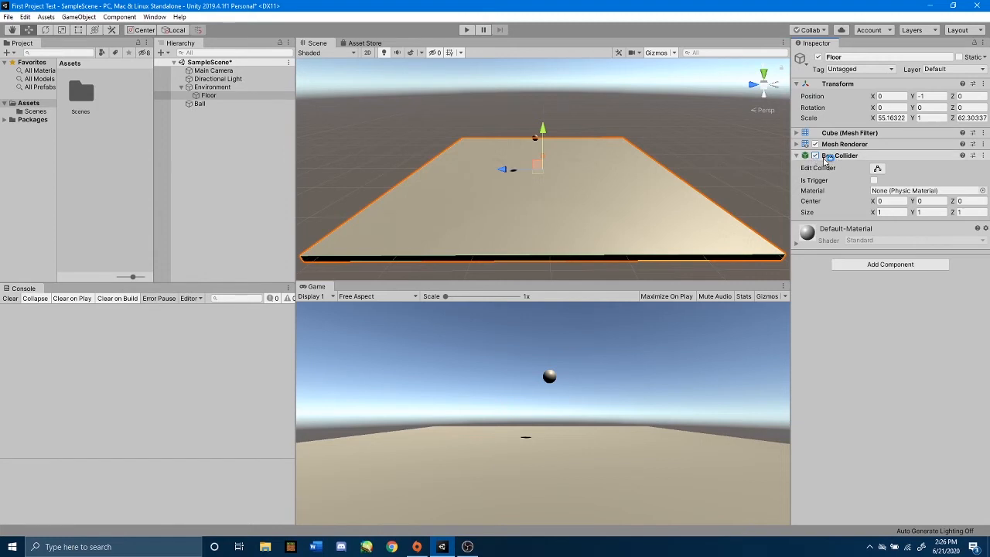
{"action": "left_click", "coordinate": [246, 159]}
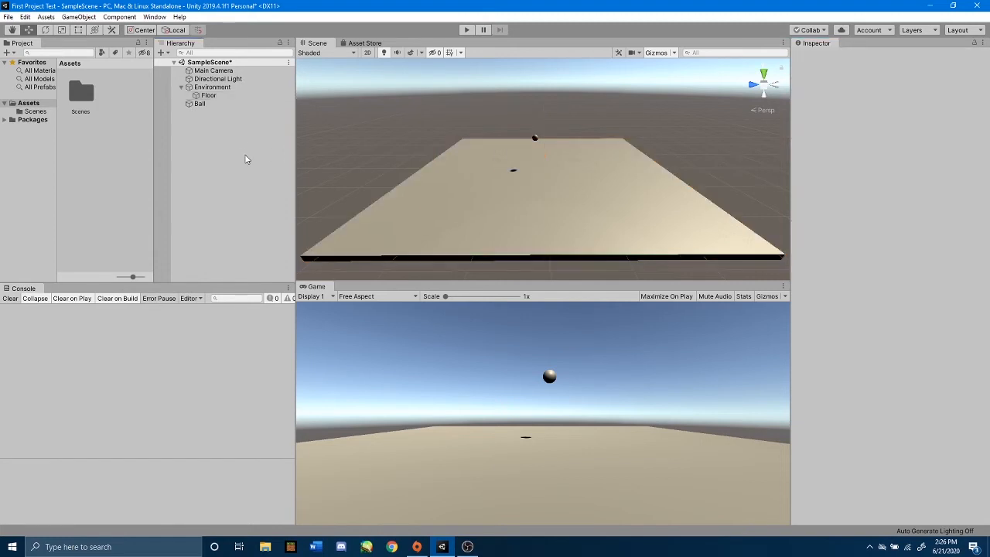
{"action": "key", "text": "ctrl+s"}
{"action": "scroll", "coordinate": [407, 193], "scroll_direction": "up", "scroll_amount": 1}
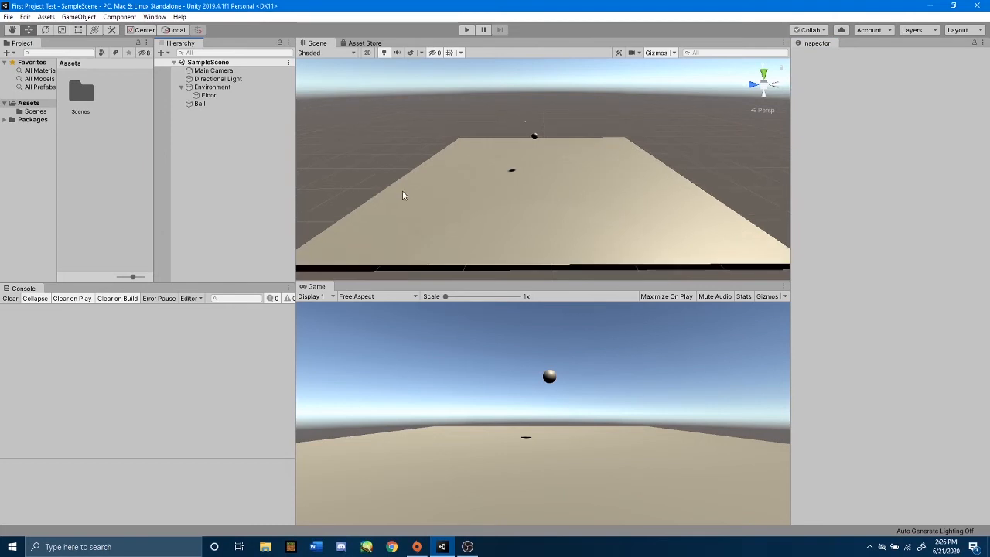
- Create a 3D Cube as a child of the Environment object
{"action": "right_click", "coordinate": [216, 88]}
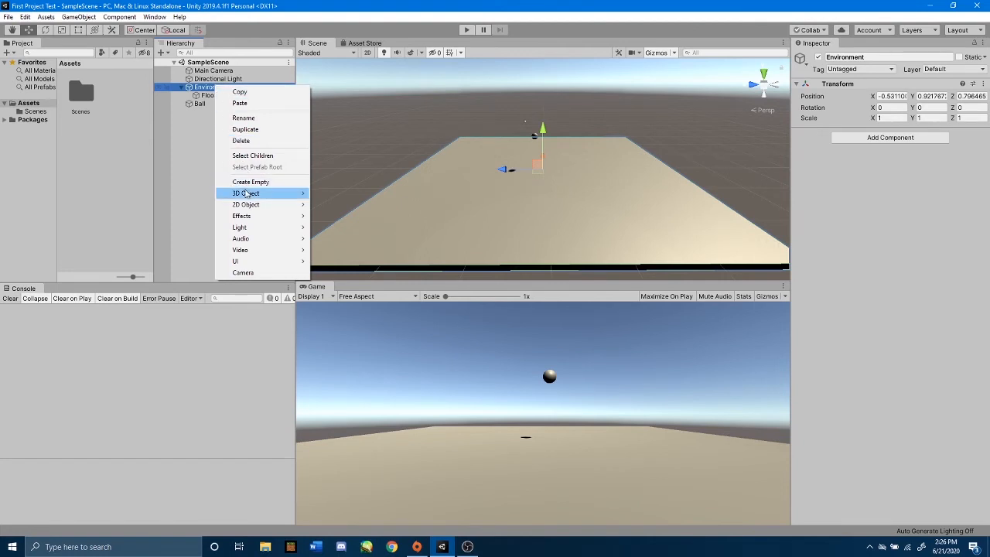
{"action": "mouse_move", "coordinate": [246, 193]}
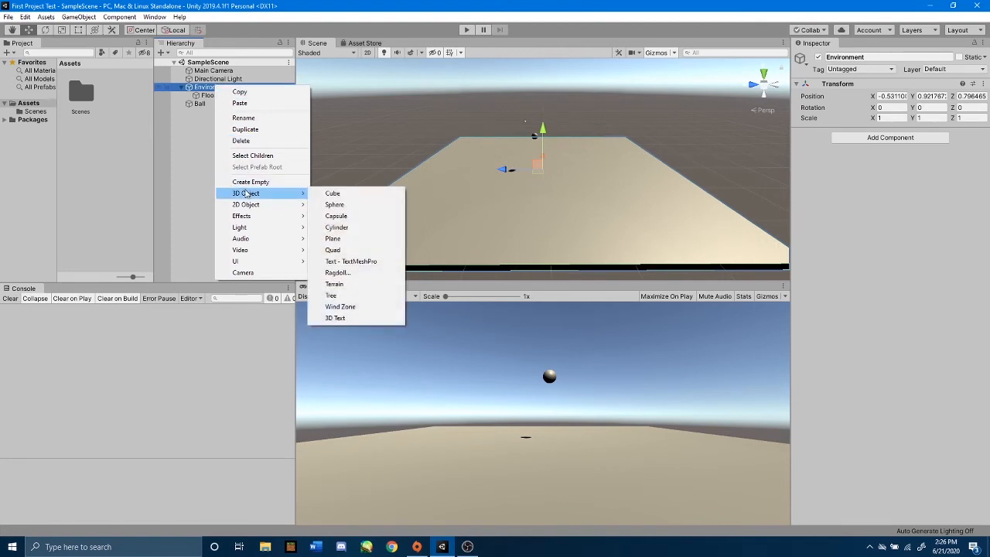
{"action": "left_click", "coordinate": [341, 193]}
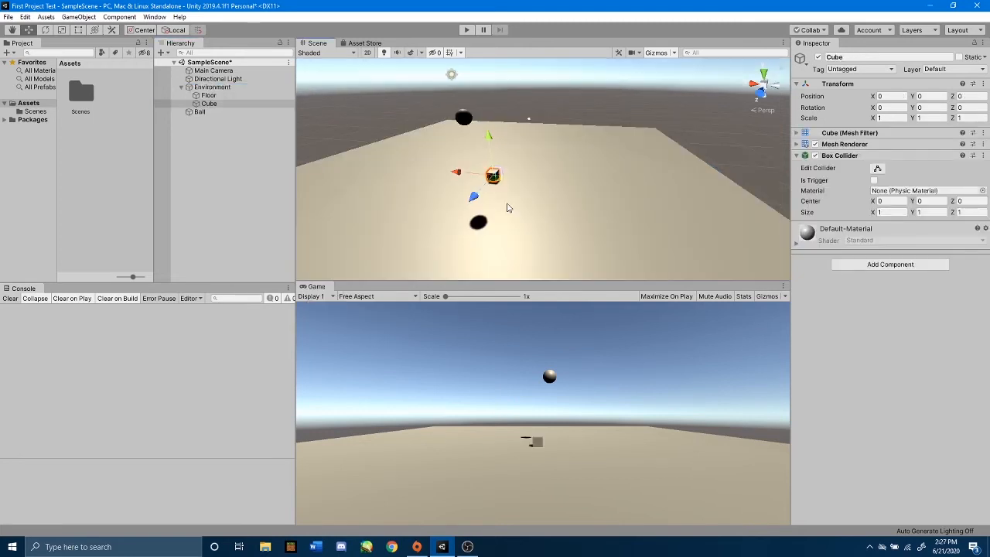
- Try an X scale of 10 on the Environment parent to test its effect on the children, and restore it to 1
{"action": "left_click", "coordinate": [236, 89]}
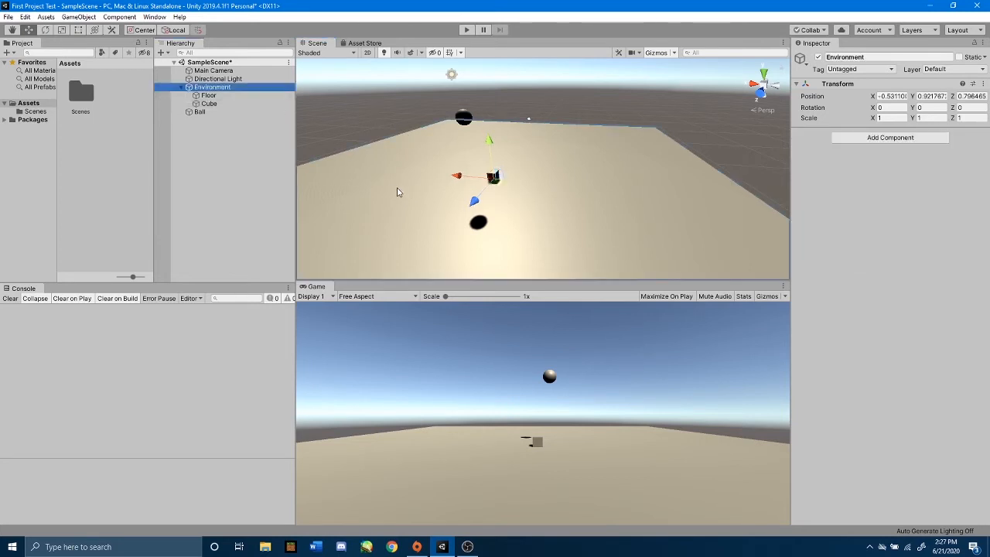
{"action": "scroll", "coordinate": [402, 201], "scroll_direction": "down", "scroll_amount": 5}
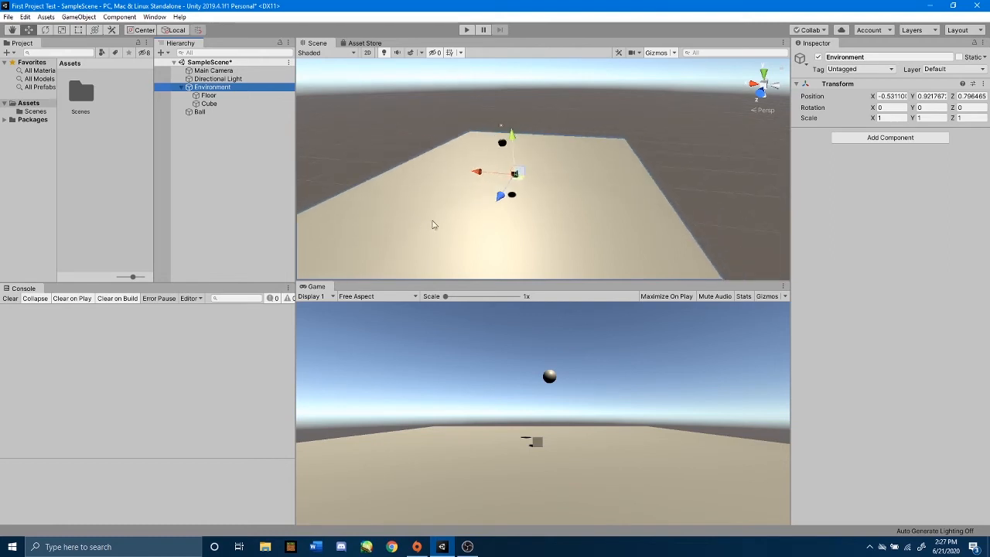
{"action": "left_click", "coordinate": [891, 118]}
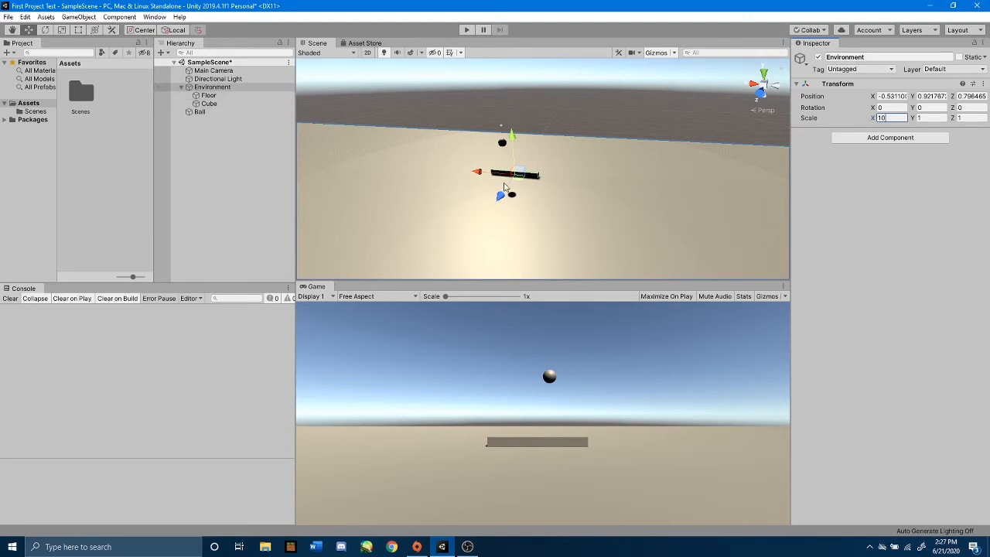
{"action": "key", "text": "BackSpace"}
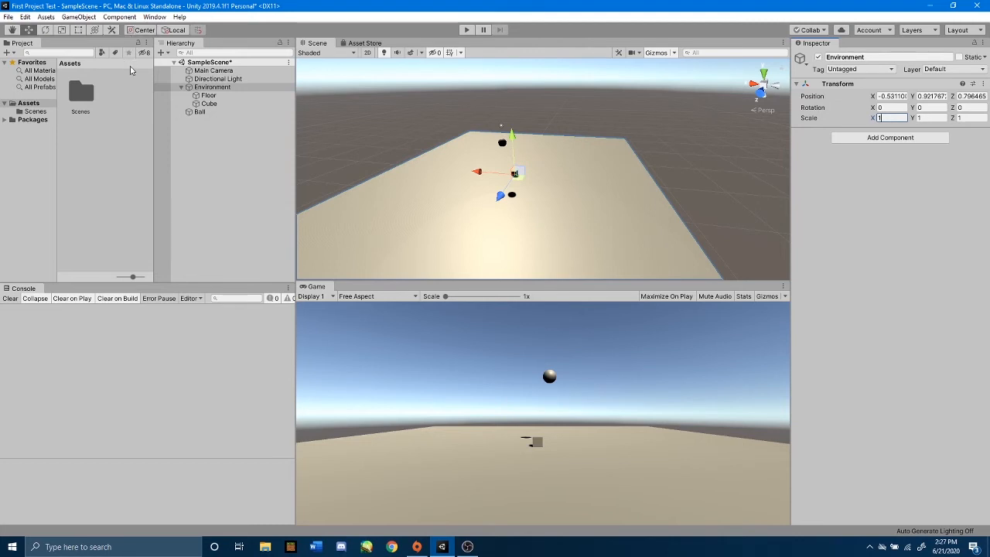
{"action": "left_click", "coordinate": [203, 90]}
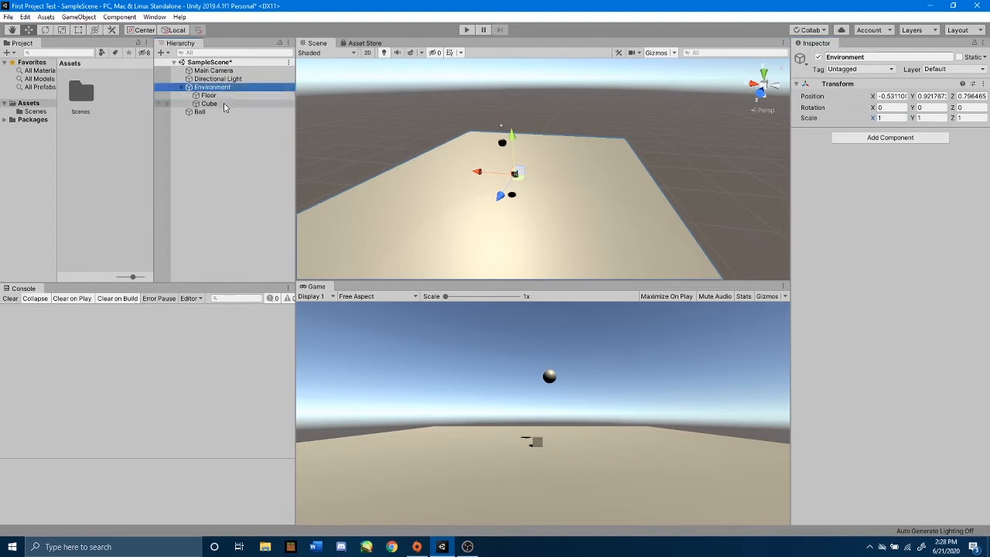
- Rename the Cube under Environment to Ramp
{"action": "left_click", "coordinate": [221, 106]}
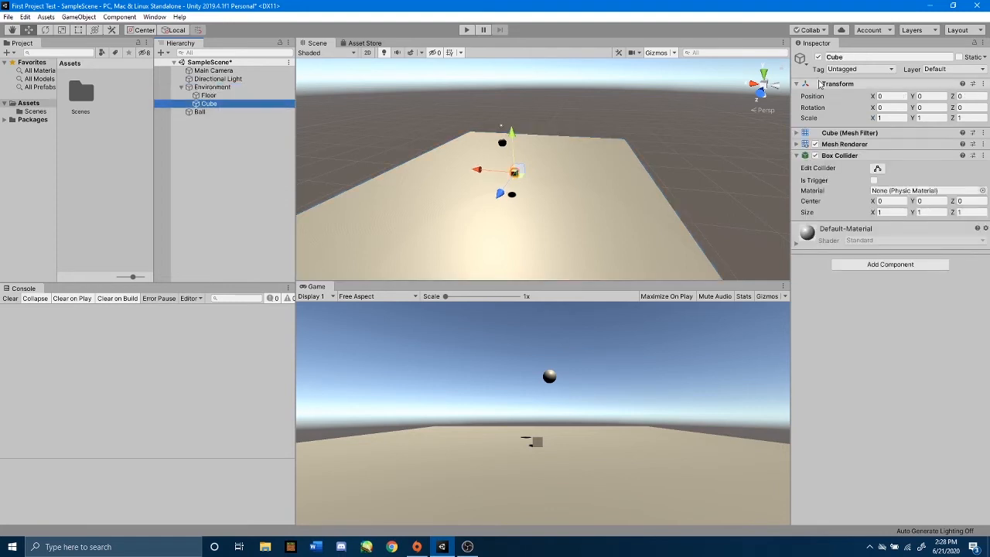
{"action": "left_click", "coordinate": [846, 57]}
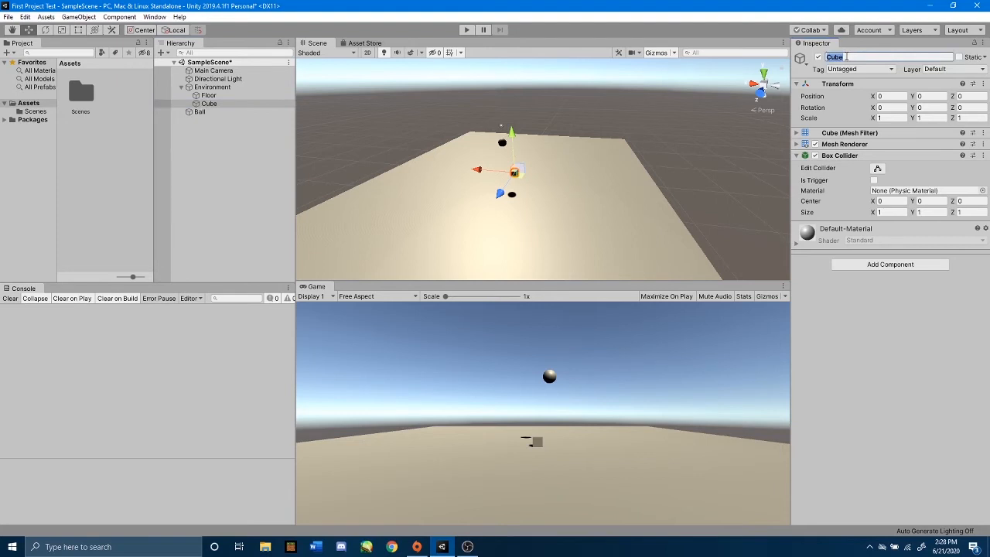
{"action": "type", "text": "Ramp"}
{"action": "key", "text": "Return"}
- Set the Scene view to an orthographic right view that shows the Ramp, Ball and whole Floor side-on
{"action": "scroll", "coordinate": [550, 143], "scroll_direction": "up", "scroll_amount": 6}
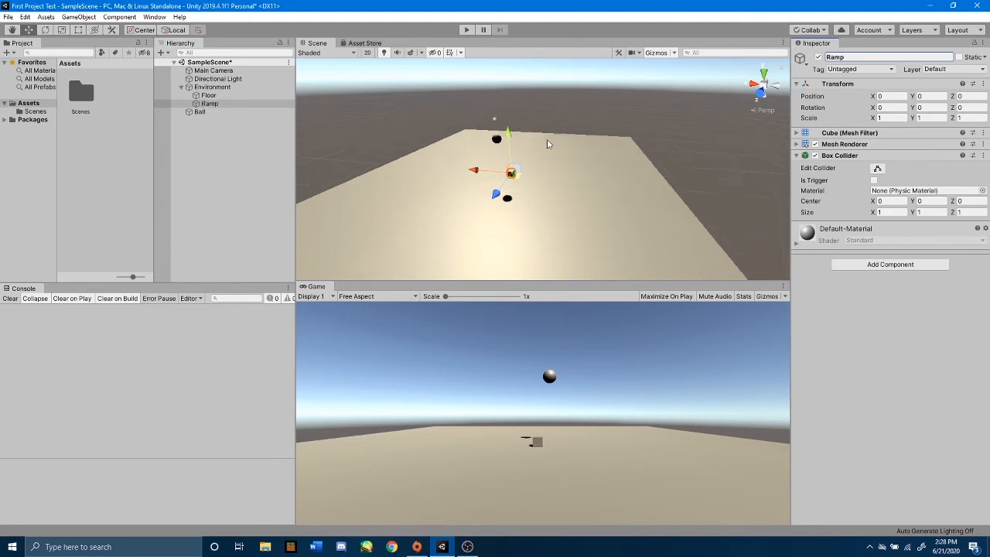
{"action": "left_click", "coordinate": [755, 84]}
{"action": "left_click", "coordinate": [755, 84]}
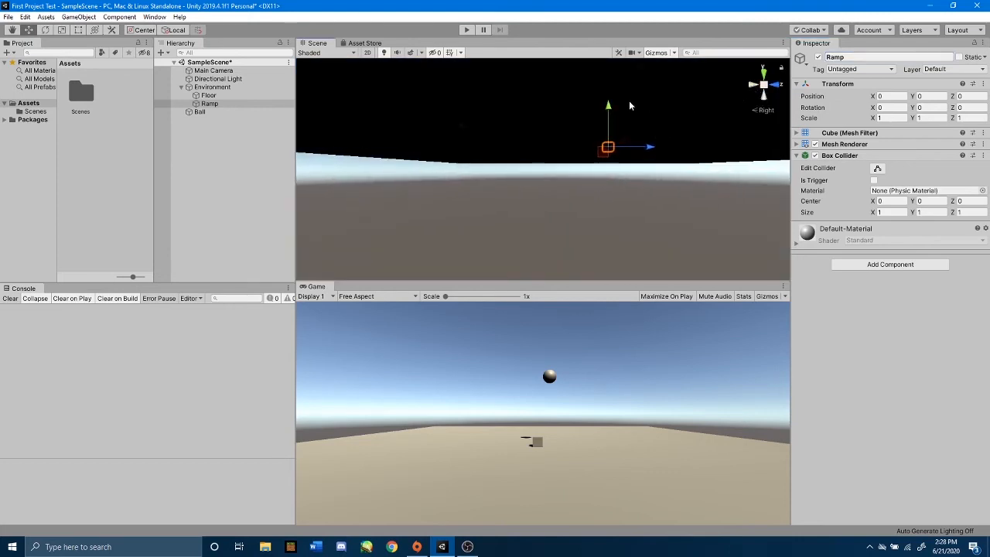
{"action": "middle_click_drag", "start_coordinate": [633, 91], "coordinate": [557, 121]}
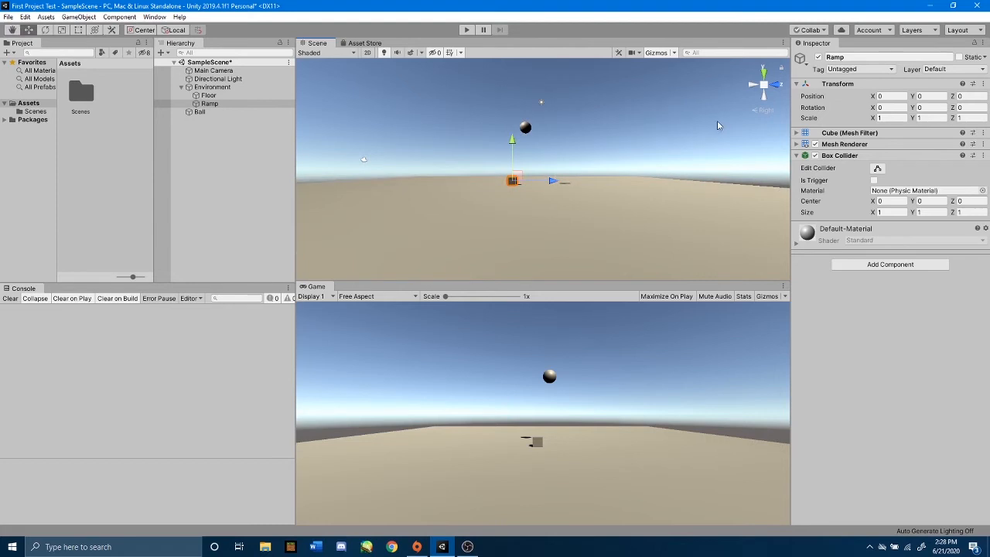
{"action": "left_click", "coordinate": [765, 88]}
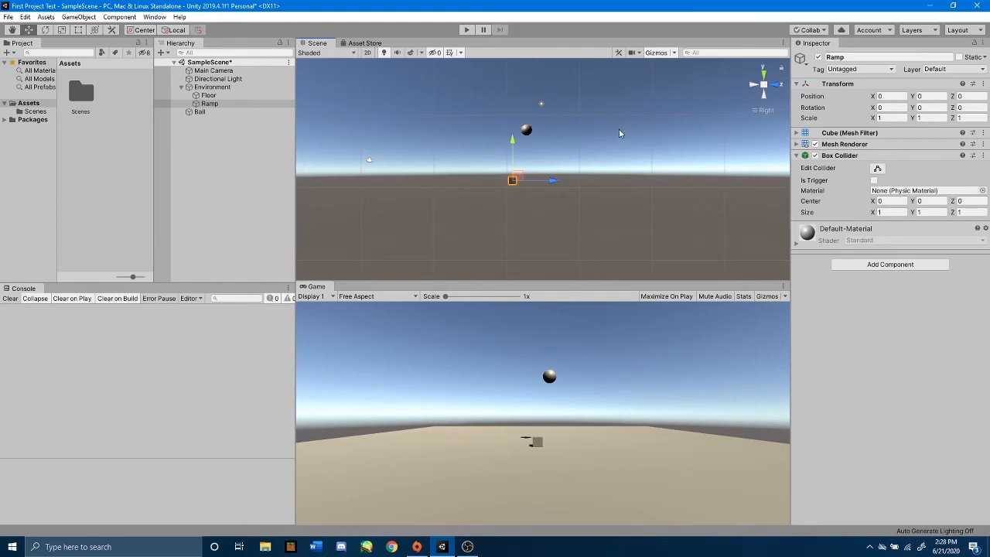
{"action": "mouse_move", "coordinate": [619, 133]}
{"action": "middle_mouse_down"}
{"action": "mouse_move", "coordinate": [617, 186]}
{"action": "mouse_move", "coordinate": [615, 128]}
{"action": "middle_mouse_up"}
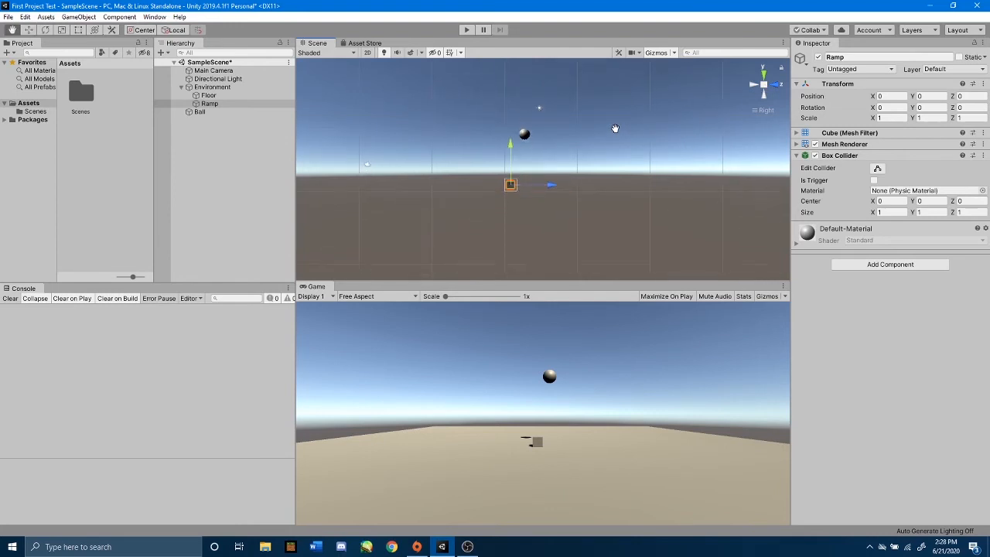
{"action": "scroll", "coordinate": [614, 127], "scroll_direction": "up", "scroll_amount": 3}
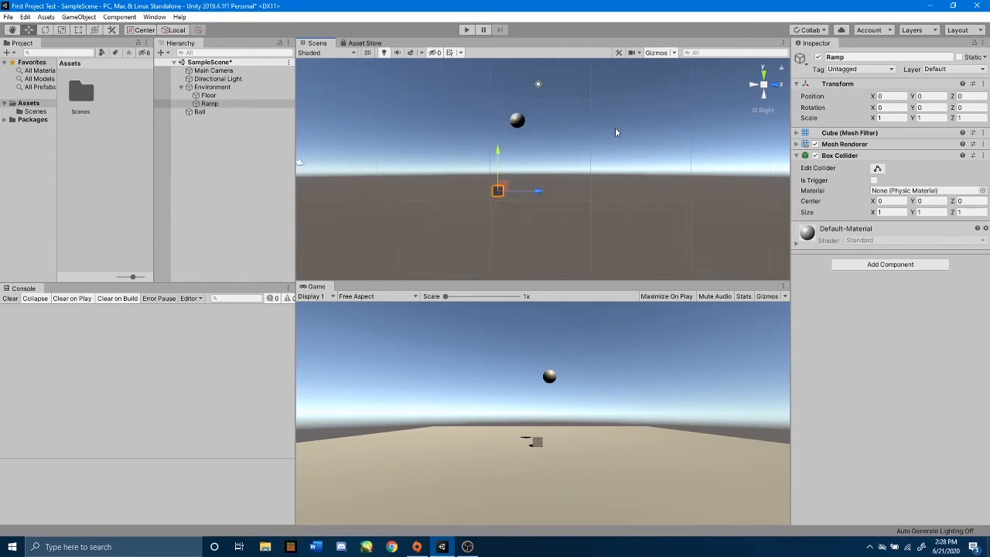
{"action": "scroll", "coordinate": [615, 129], "scroll_direction": "down", "scroll_amount": 3}
{"action": "middle_click_drag", "start_coordinate": [615, 130], "coordinate": [617, 126]}
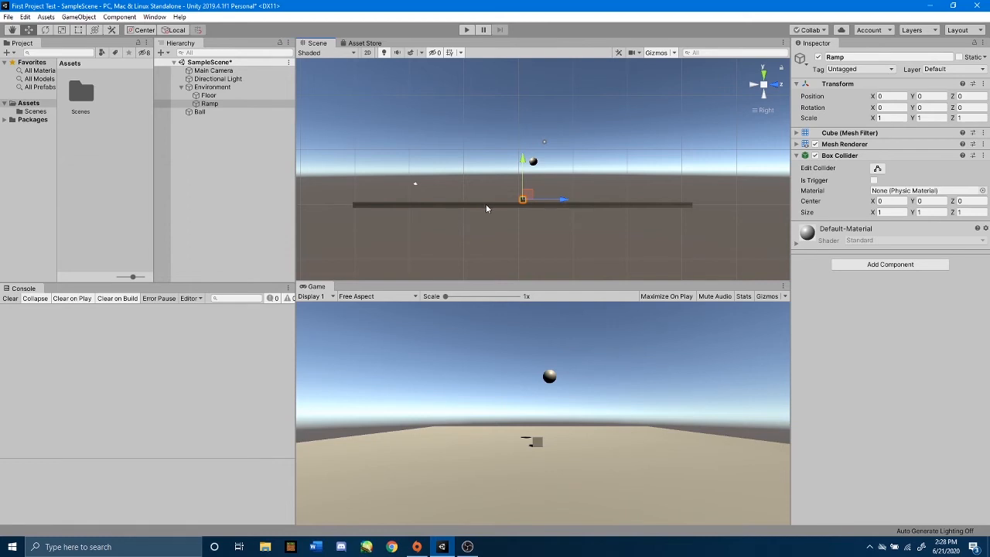
- Set the X rotation of the cube under Environment to 45
{"action": "scroll", "coordinate": [513, 207], "scroll_direction": "up", "scroll_amount": 4}
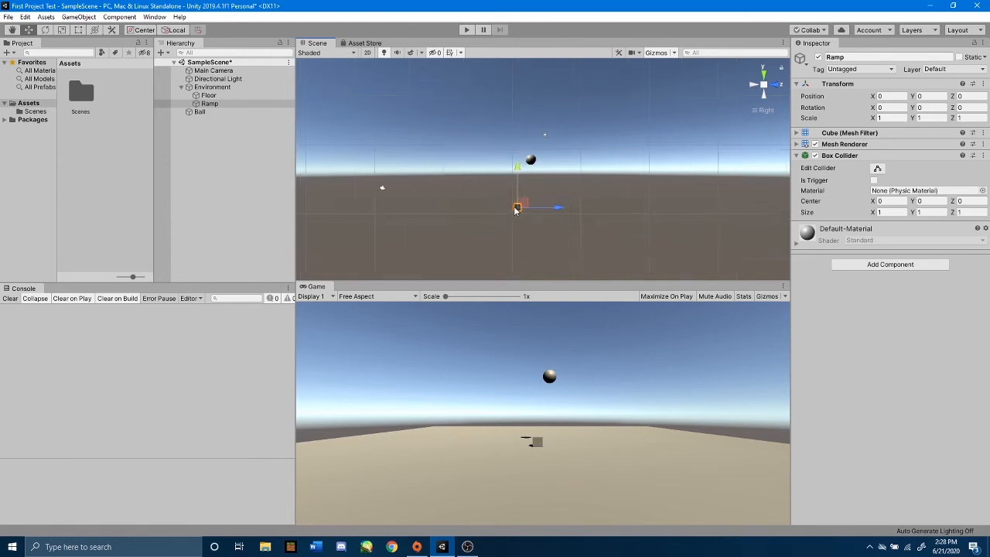
{"action": "scroll", "coordinate": [516, 209], "scroll_direction": "down", "scroll_amount": 1}
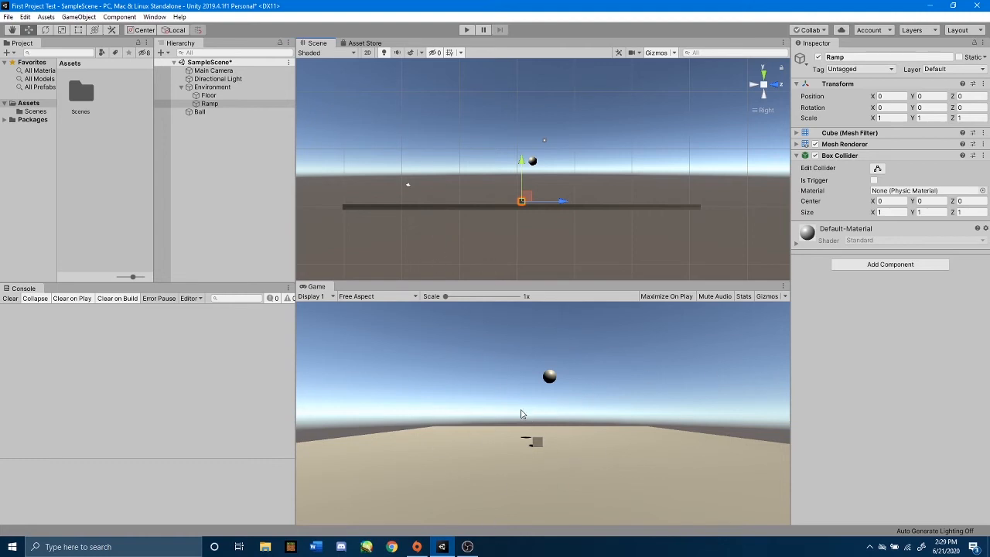
{"action": "left_click", "coordinate": [572, 417]}
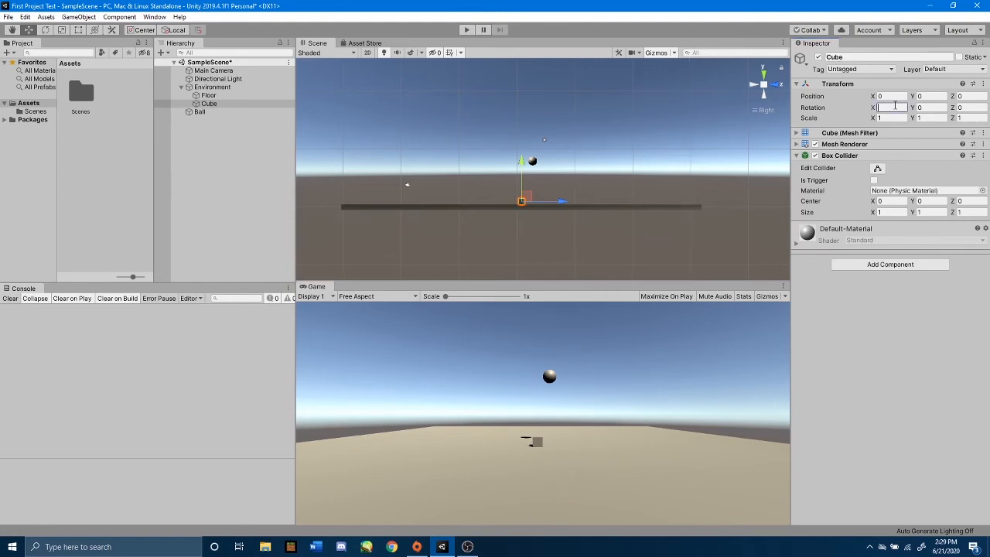
{"action": "type", "text": "45"}
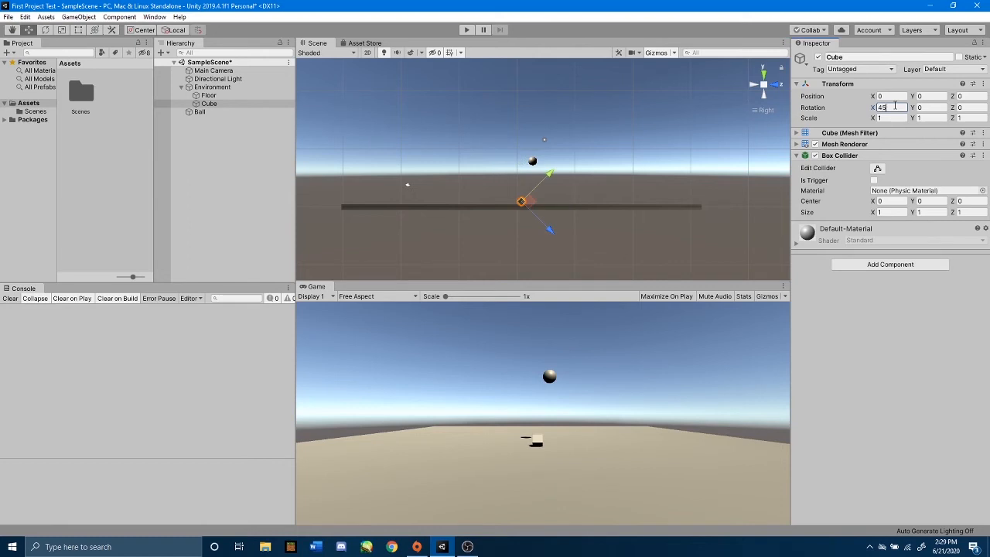
- Scale the tilted cube to 5 on the X, Y and Z axes
{"action": "left_click", "coordinate": [887, 117]}
{"action": "type", "text": "5"}
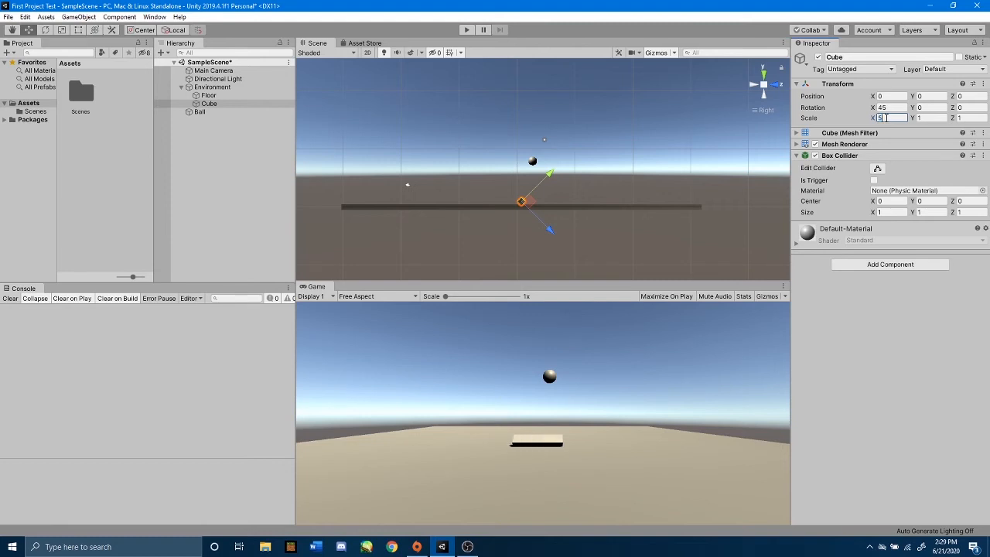
{"action": "left_click", "coordinate": [933, 117]}
{"action": "type", "text": "5"}
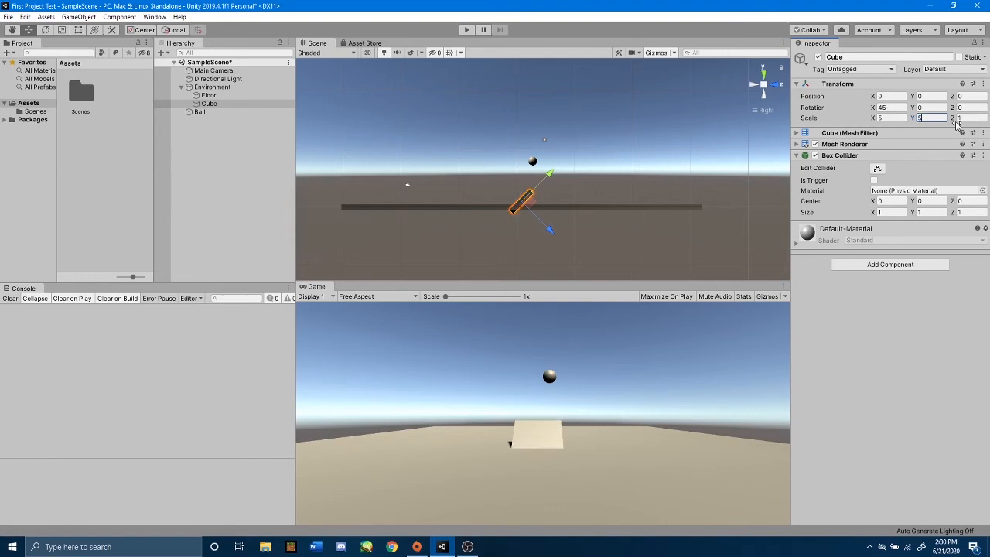
{"action": "left_click", "coordinate": [977, 118]}
{"action": "type", "text": "5"}
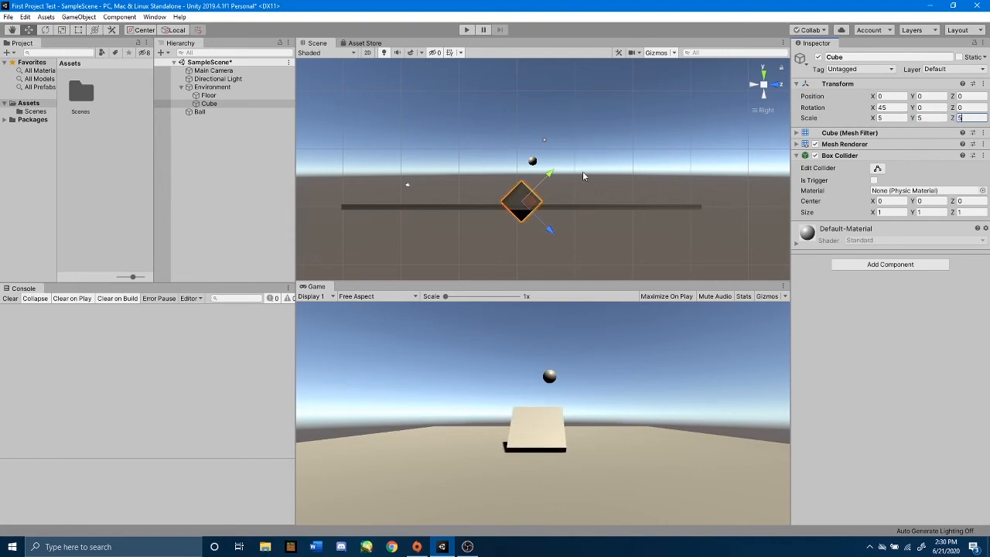
- Move the cube so it sits partly sunk in the Floor, at about X 1.78, Y -0.54 and Z 3.22
{"action": "left_click_drag", "start_coordinate": [551, 178], "coordinate": [560, 172]}
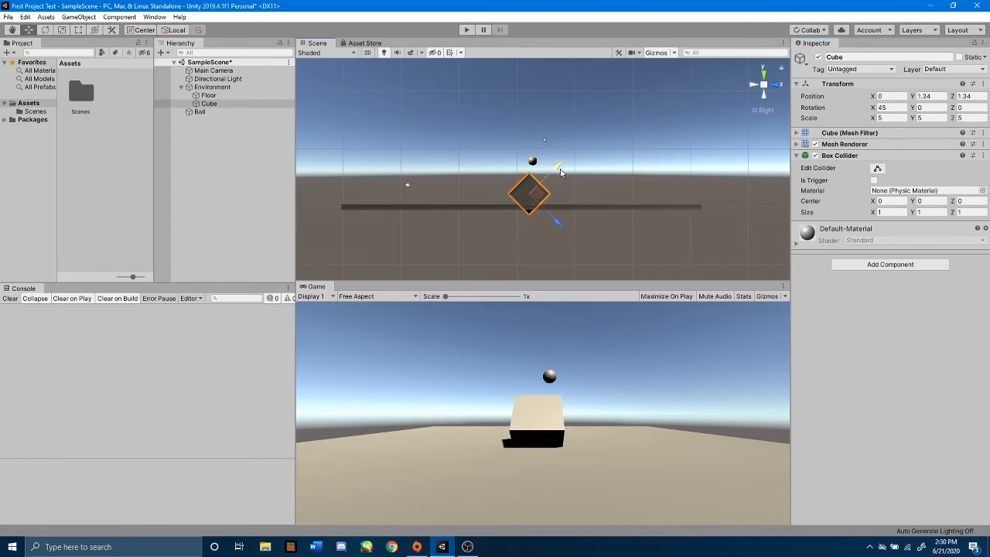
{"action": "left_click_drag", "start_coordinate": [557, 223], "coordinate": [567, 234]}
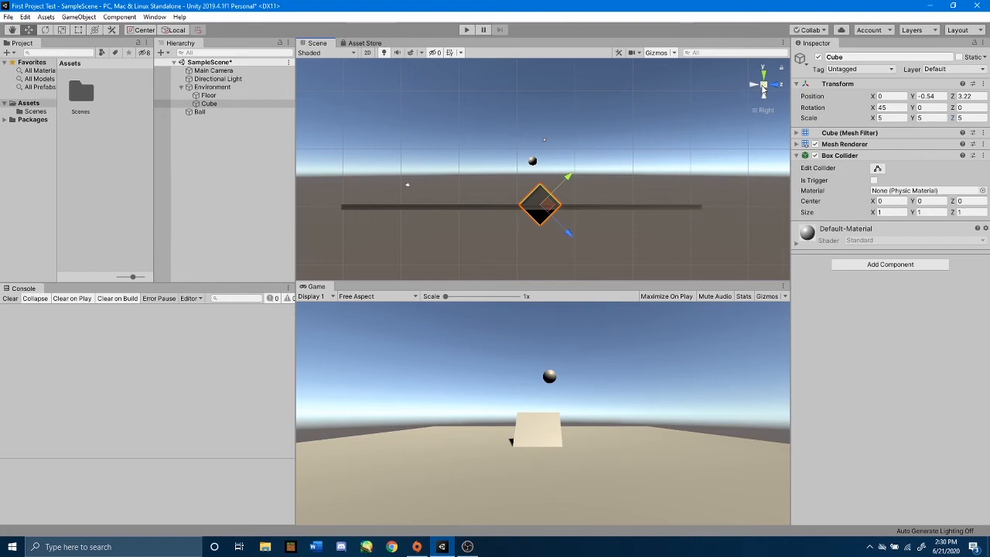
{"action": "left_click", "coordinate": [763, 87]}
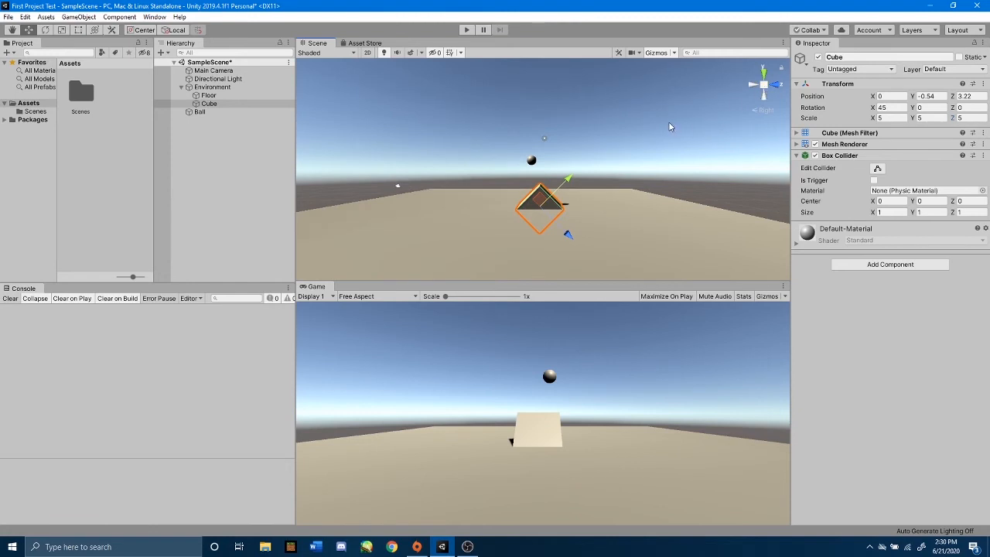
{"action": "left_click_drag", "start_coordinate": [657, 116], "coordinate": [475, 158], "text": "alt"}
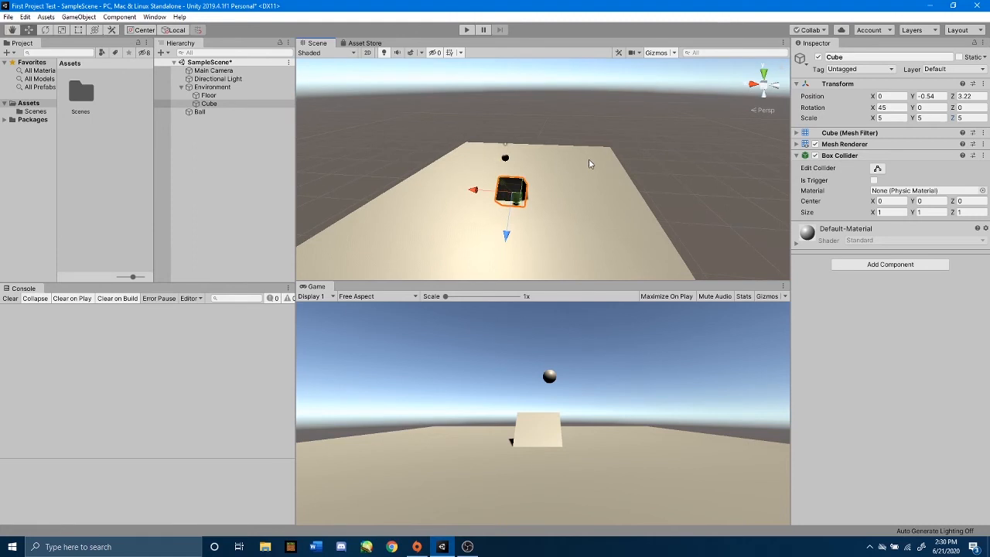
{"action": "middle_click_drag", "start_coordinate": [591, 163], "coordinate": [610, 139]}
{"action": "scroll", "coordinate": [611, 140], "scroll_direction": "up", "scroll_amount": 8}
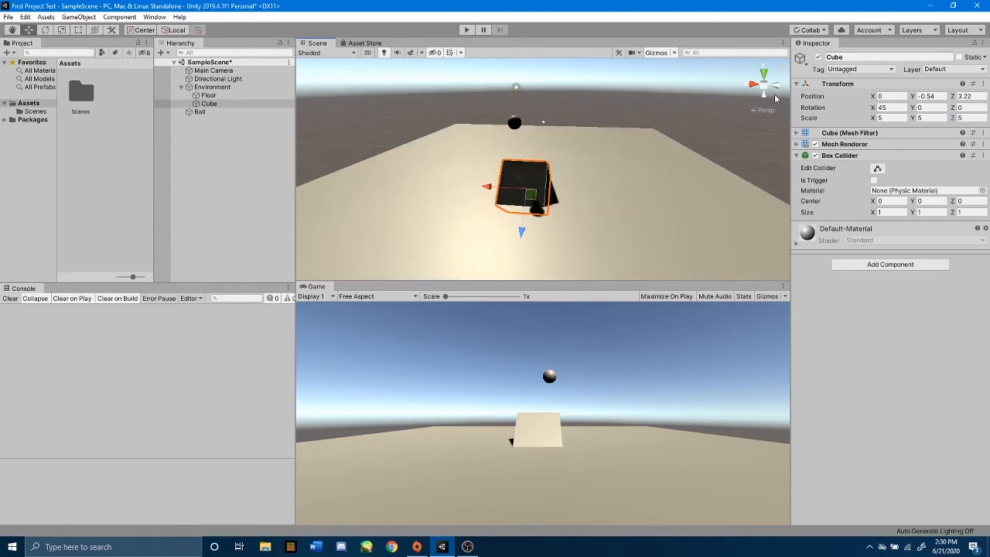
{"action": "left_click_drag", "start_coordinate": [500, 191], "coordinate": [484, 186]}
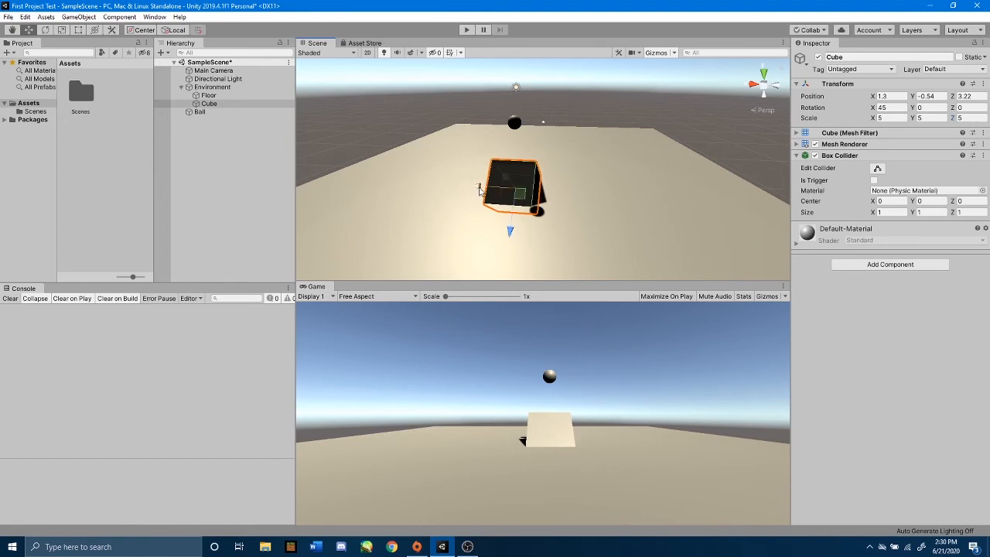
{"action": "left_click_drag", "start_coordinate": [480, 190], "coordinate": [478, 195]}
- Rotate the Directional Light to about 57 degrees on the X axis so the shadows shift
{"action": "left_click", "coordinate": [630, 174]}
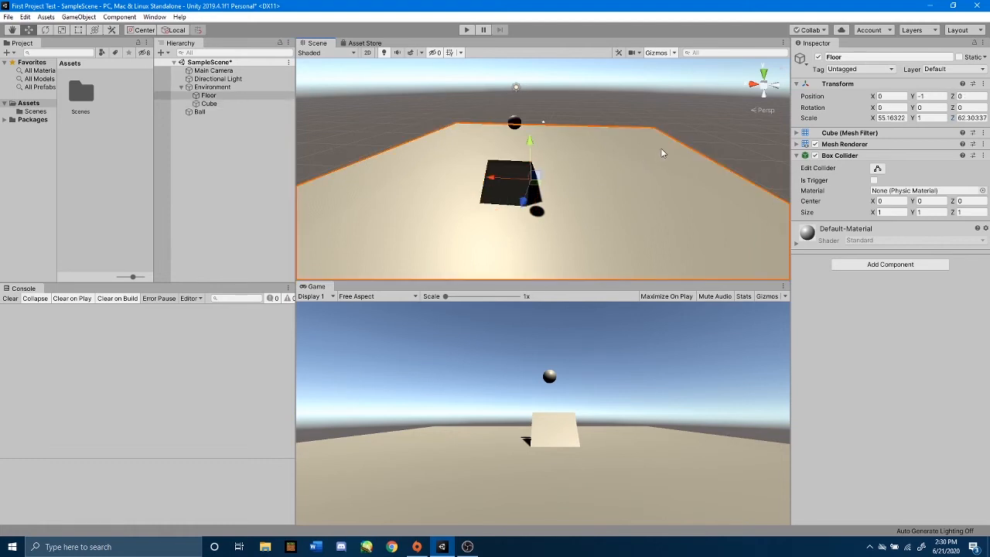
{"action": "left_click_drag", "start_coordinate": [661, 153], "coordinate": [672, 196], "text": "alt"}
{"action": "left_click_drag", "start_coordinate": [564, 170], "coordinate": [499, 190], "text": "alt"}
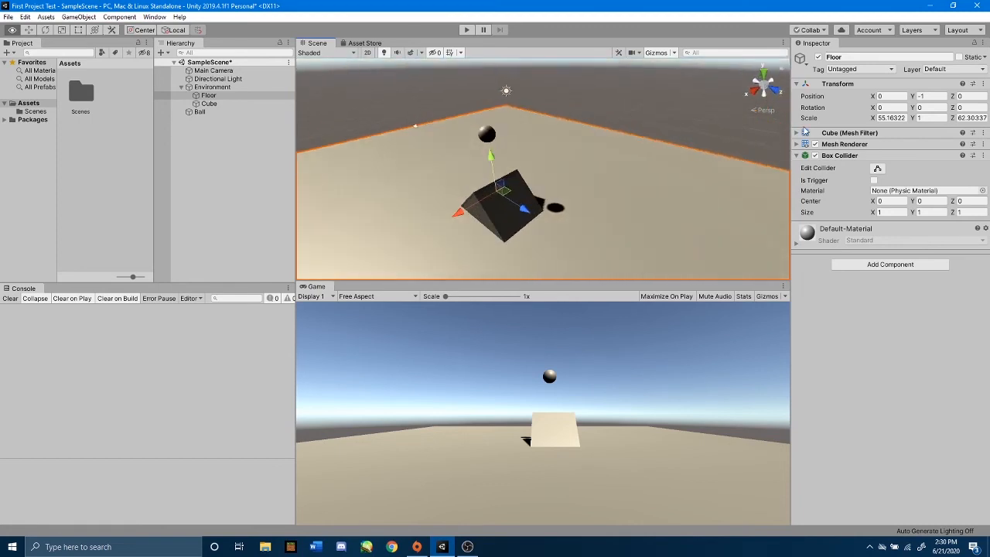
{"action": "left_click", "coordinate": [224, 79]}
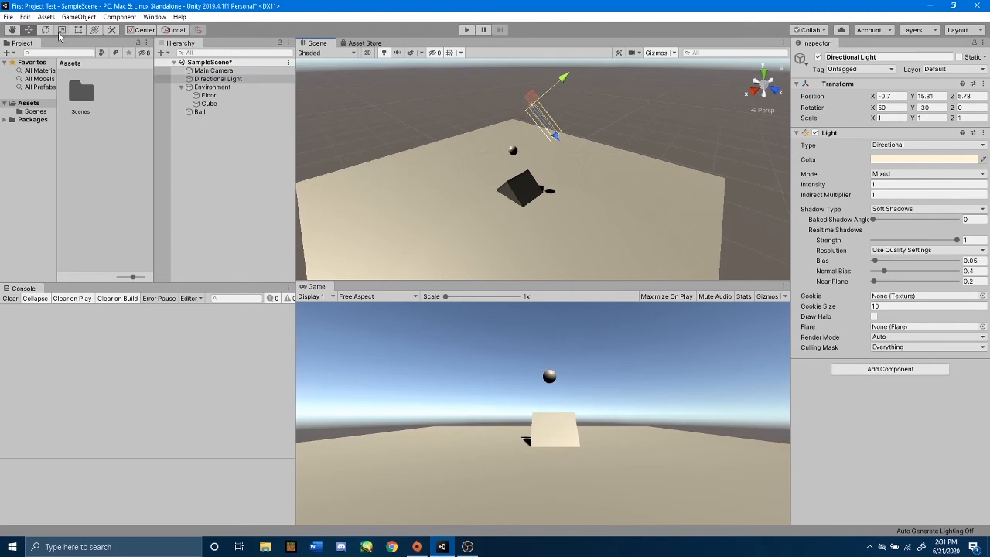
{"action": "left_click", "coordinate": [46, 31]}
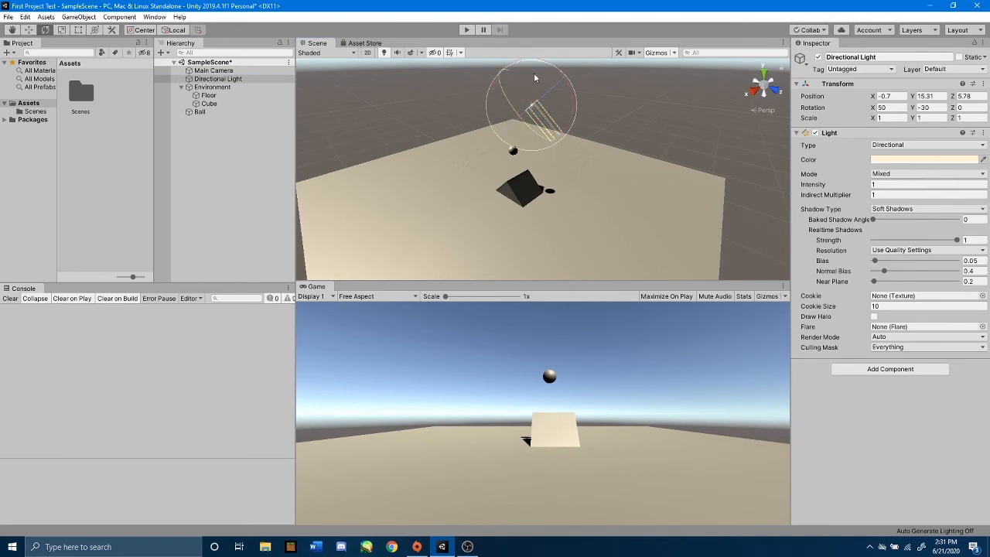
{"action": "left_click_drag", "start_coordinate": [539, 72], "coordinate": [560, 72]}
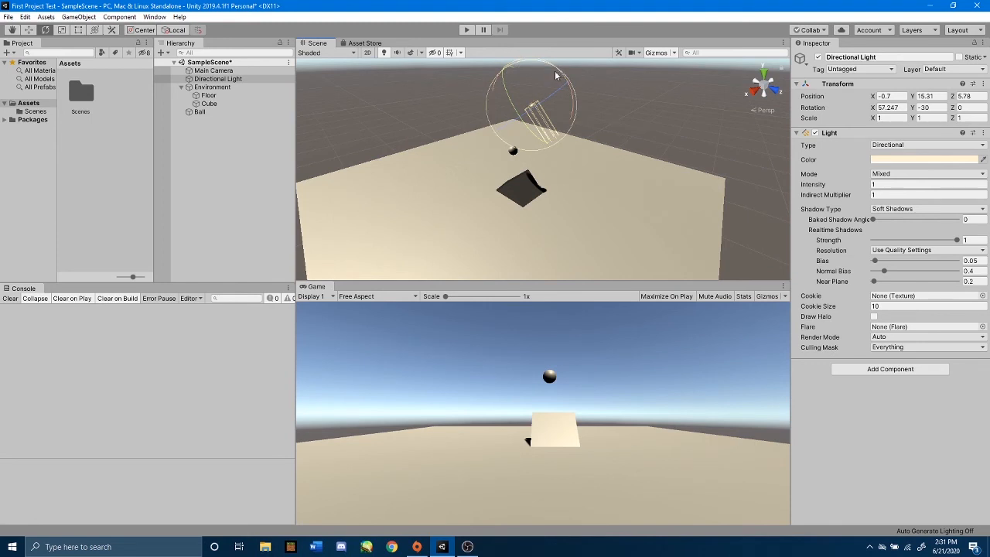
{"action": "left_click", "coordinate": [30, 31]}
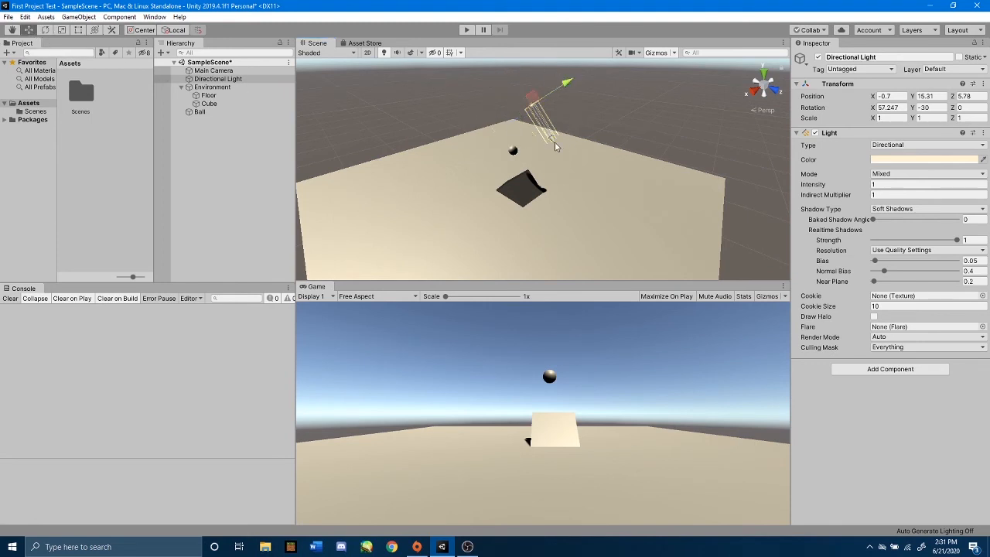
- Enlarge the cube with the Scale tool to about 12.5 on X, 10.4 on Y and 8.3 on Z
{"action": "left_click_drag", "start_coordinate": [555, 147], "coordinate": [639, 161]}
{"action": "left_click", "coordinate": [526, 113]}
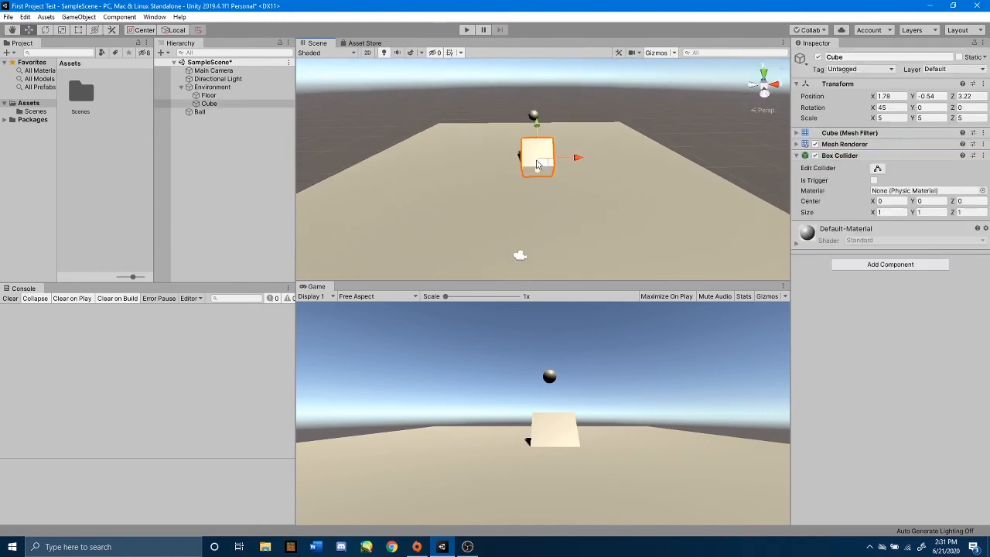
{"action": "left_click", "coordinate": [63, 29]}
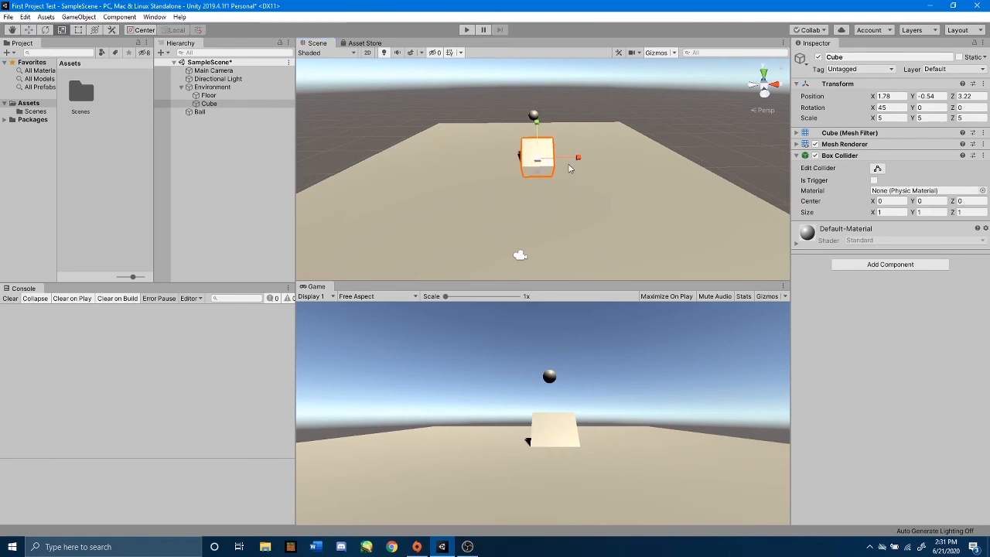
{"action": "left_click_drag", "start_coordinate": [577, 159], "coordinate": [619, 159]}
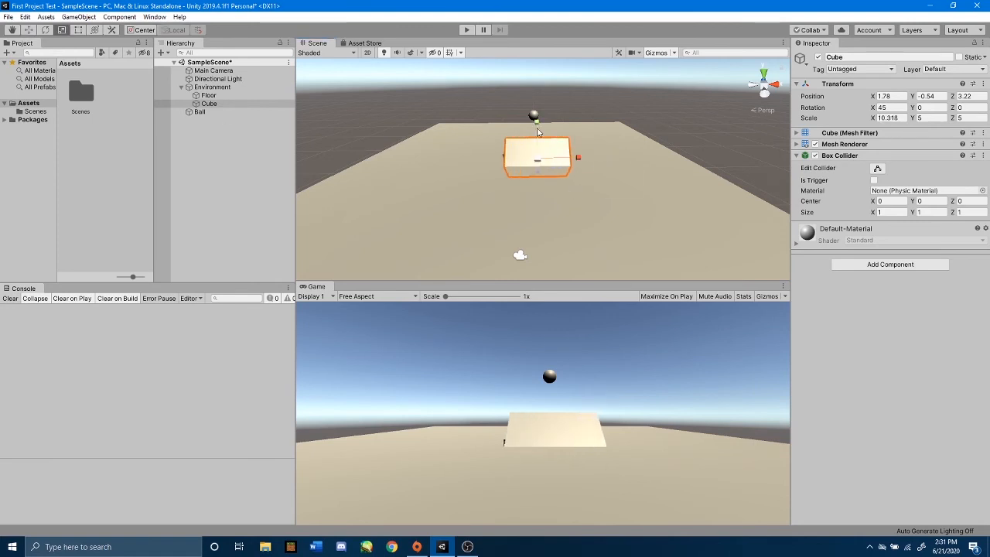
{"action": "left_click_drag", "start_coordinate": [538, 129], "coordinate": [545, 85]}
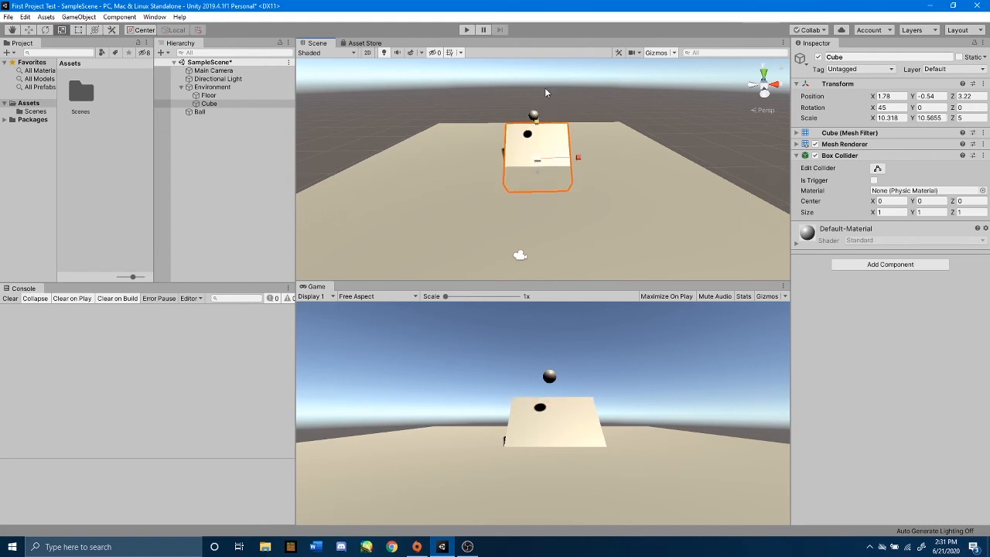
{"action": "left_click_drag", "start_coordinate": [578, 157], "coordinate": [588, 157]}
{"action": "left_click_drag", "start_coordinate": [536, 122], "coordinate": [340, 101]}
{"action": "left_click_drag", "start_coordinate": [566, 183], "coordinate": [584, 199]}
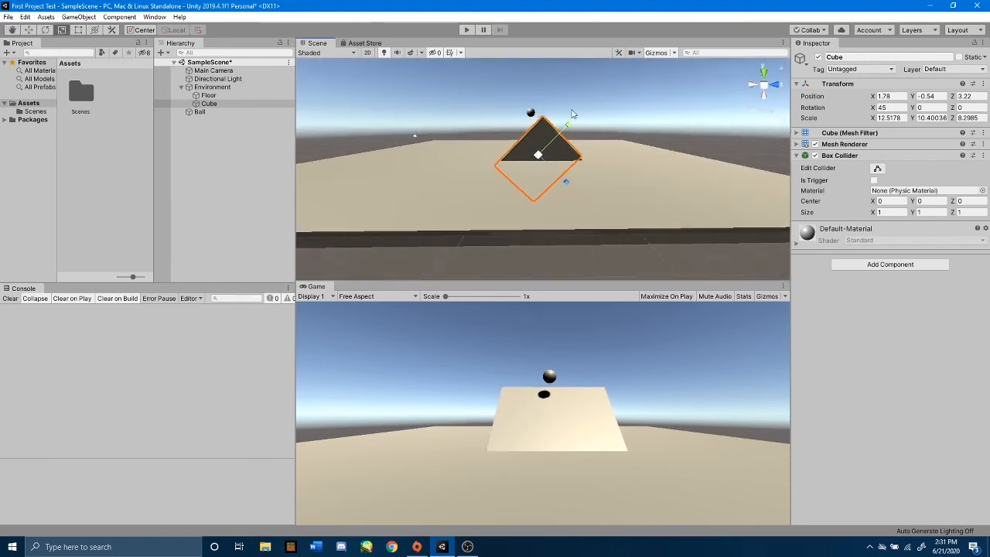
- Adjust the cube's tilt slightly about its X axis with the Rotate tool, and deselect it
{"action": "left_click", "coordinate": [45, 29]}
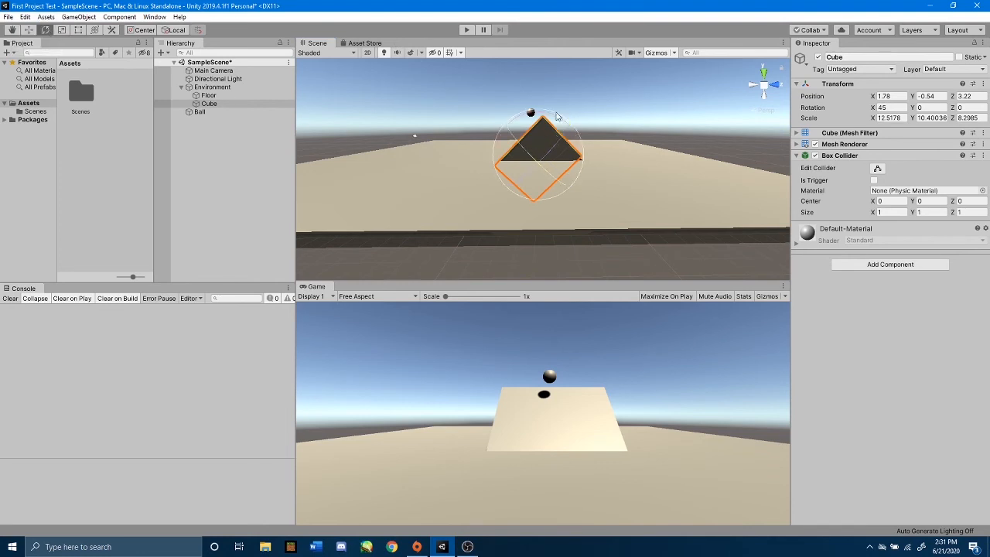
{"action": "left_click_drag", "start_coordinate": [559, 116], "coordinate": [656, 124]}
{"action": "left_click", "coordinate": [578, 127]}
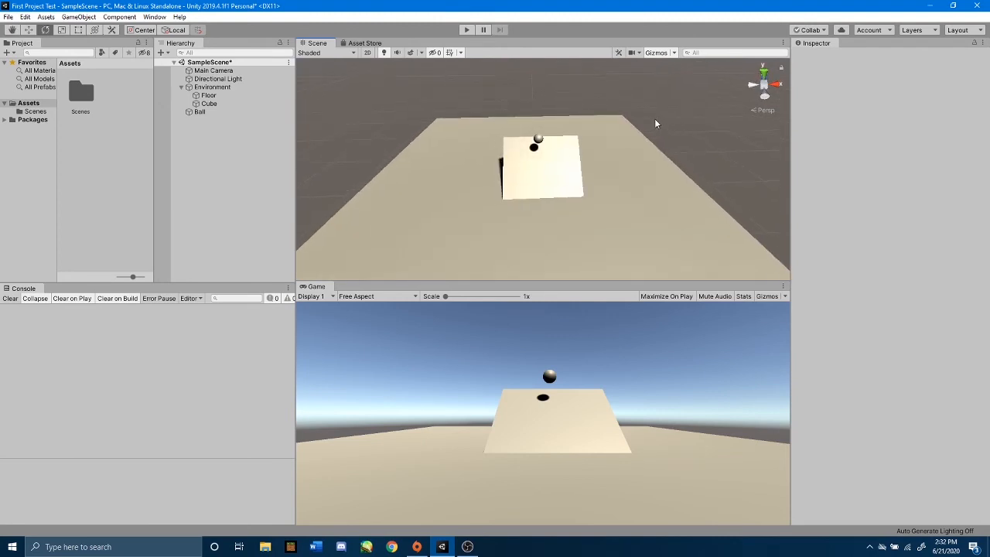
- Raise the Ball high above the ramp with the Move tool, to a Y position of about 43.8
{"action": "left_click", "coordinate": [249, 112]}
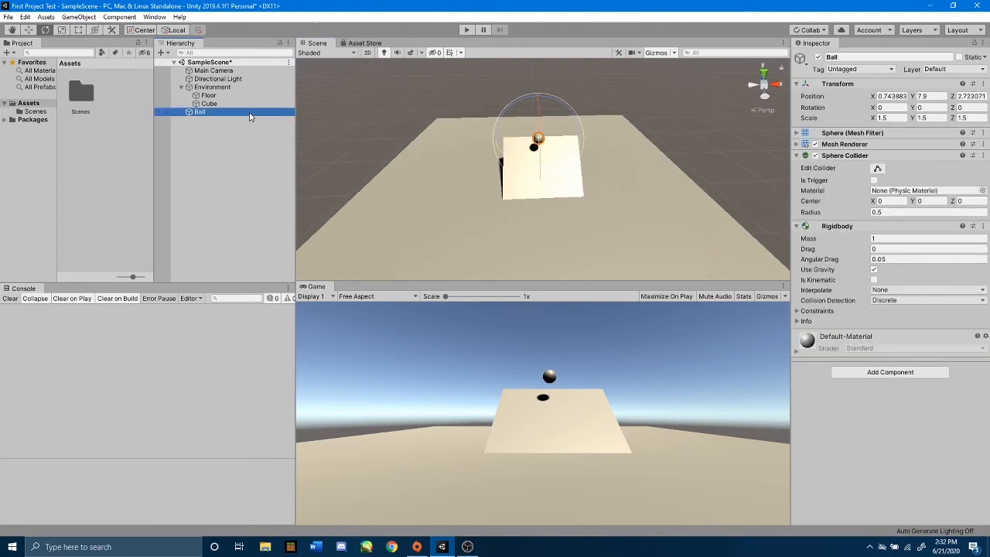
{"action": "left_click", "coordinate": [29, 31]}
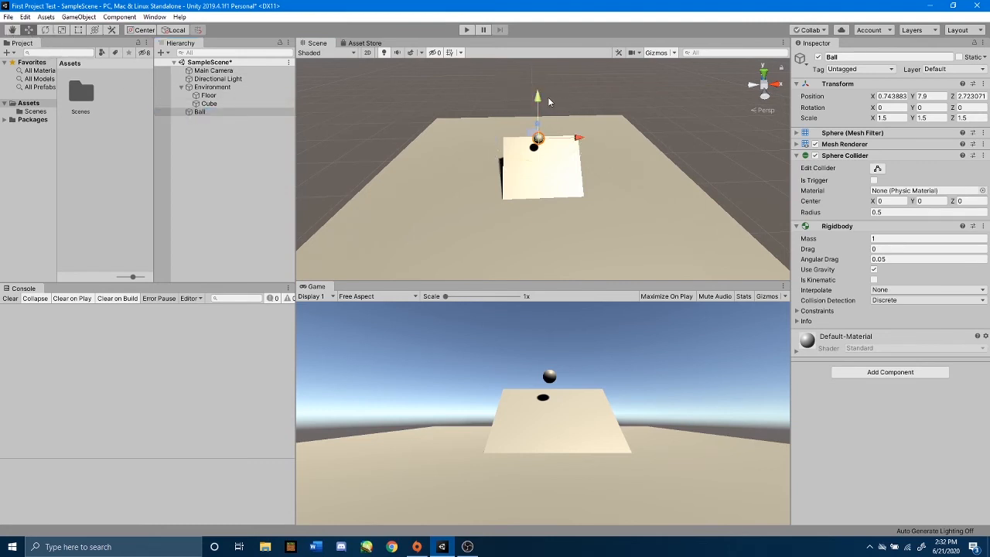
{"action": "left_click_drag", "start_coordinate": [543, 98], "coordinate": [529, 383]}
{"action": "left_click_drag", "start_coordinate": [529, 349], "coordinate": [543, 13]}
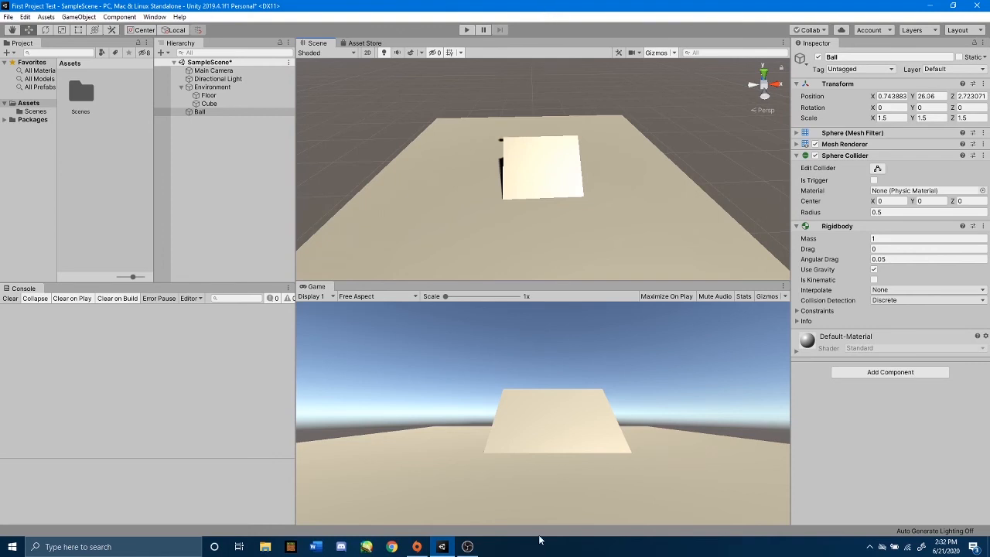
{"action": "left_click_drag", "start_coordinate": [535, 514], "coordinate": [522, 445]}
- Run the scene in Play mode to watch the Ball's motion over the ramp and Floor, stop it, and return to a close view of the ramp
{"action": "left_click", "coordinate": [467, 31]}
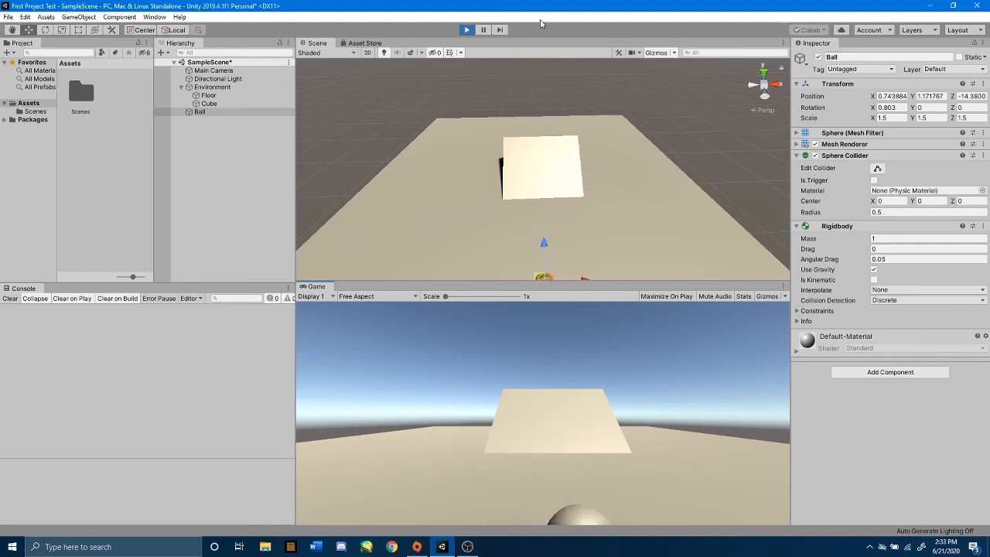
{"action": "scroll", "coordinate": [543, 250], "scroll_direction": "down", "scroll_amount": 6}
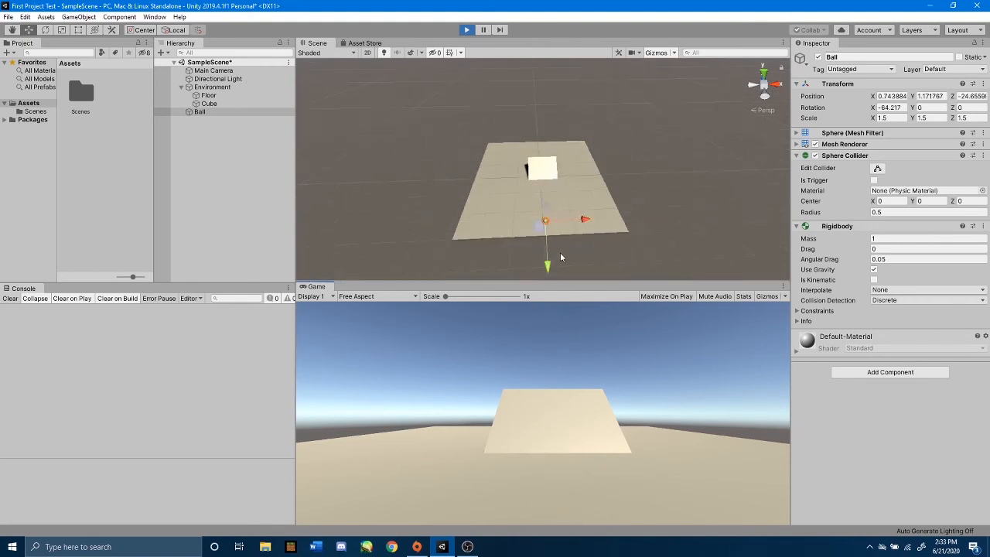
{"action": "middle_click_drag", "start_coordinate": [661, 229], "coordinate": [652, 192]}
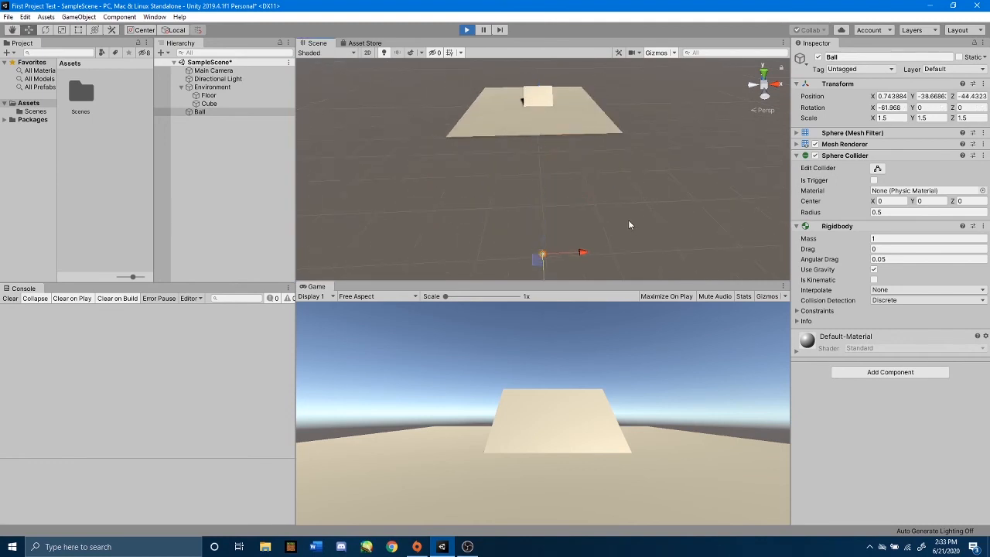
{"action": "scroll", "coordinate": [572, 158], "scroll_direction": "down", "scroll_amount": 3}
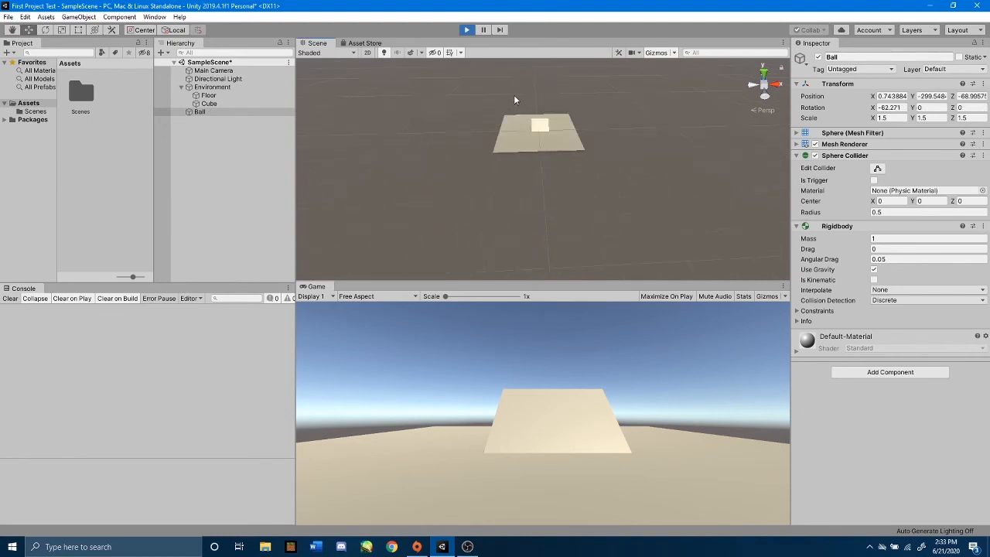
{"action": "left_click", "coordinate": [466, 30]}
{"action": "scroll", "coordinate": [586, 141], "scroll_direction": "up", "scroll_amount": 5}
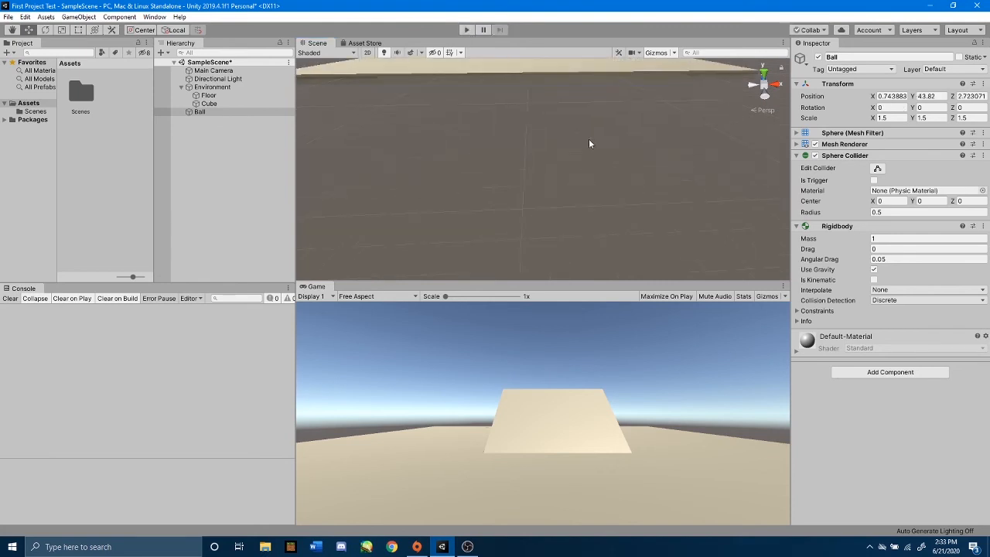
{"action": "scroll", "coordinate": [588, 139], "scroll_direction": "up", "scroll_amount": 2}
{"action": "mouse_move", "coordinate": [564, 132]}
{"action": "middle_mouse_down"}
{"action": "mouse_move", "coordinate": [549, 175]}
{"action": "mouse_move", "coordinate": [567, 145]}
{"action": "middle_mouse_up"}
{"action": "scroll", "coordinate": [557, 153], "scroll_direction": "up", "scroll_amount": 2}
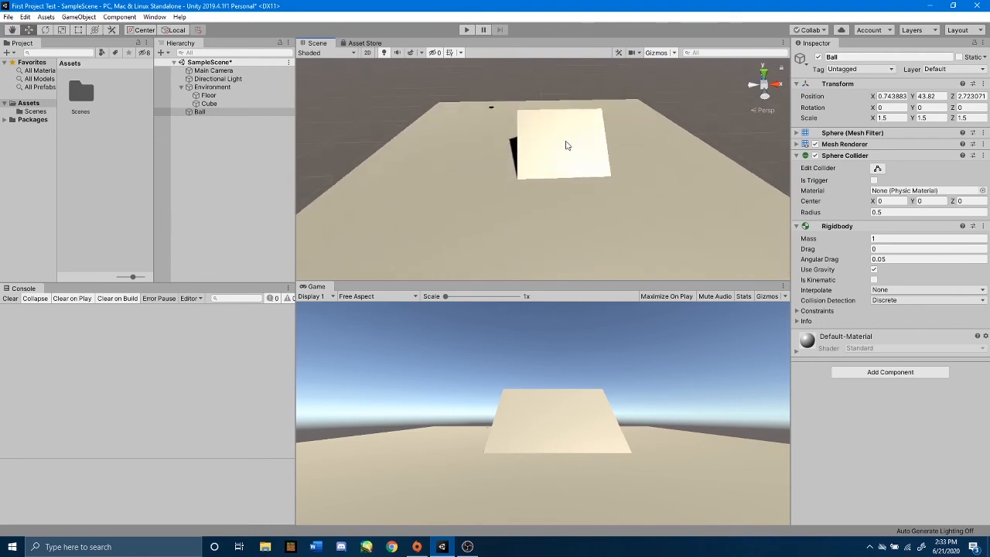
{"action": "scroll", "coordinate": [566, 145], "scroll_direction": "down", "scroll_amount": 5}
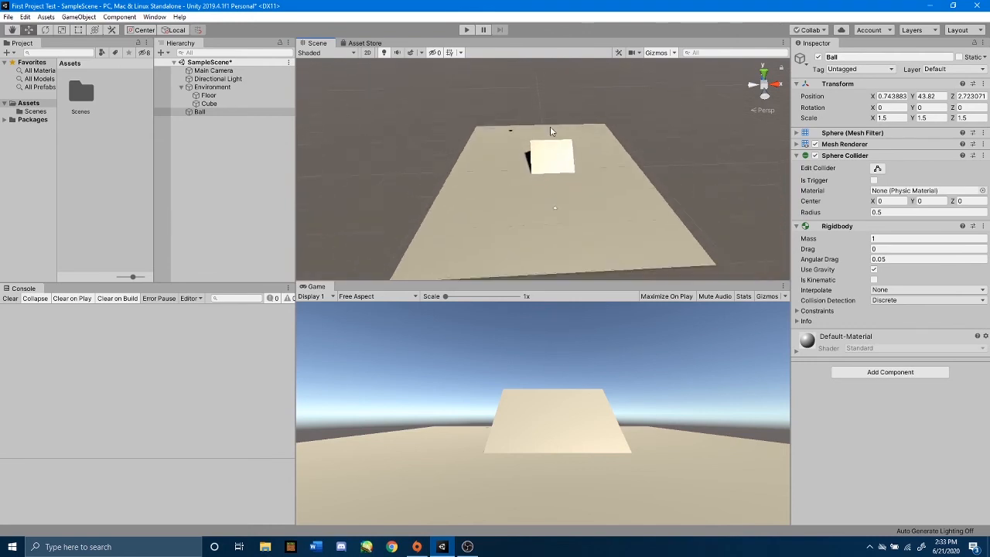
{"action": "mouse_move", "coordinate": [554, 107]}
{"action": "middle_mouse_down"}
{"action": "mouse_move", "coordinate": [558, 127]}
{"action": "mouse_move", "coordinate": [553, 113]}
{"action": "middle_mouse_up"}
{"action": "scroll", "coordinate": [553, 113], "scroll_direction": "up", "scroll_amount": 3}
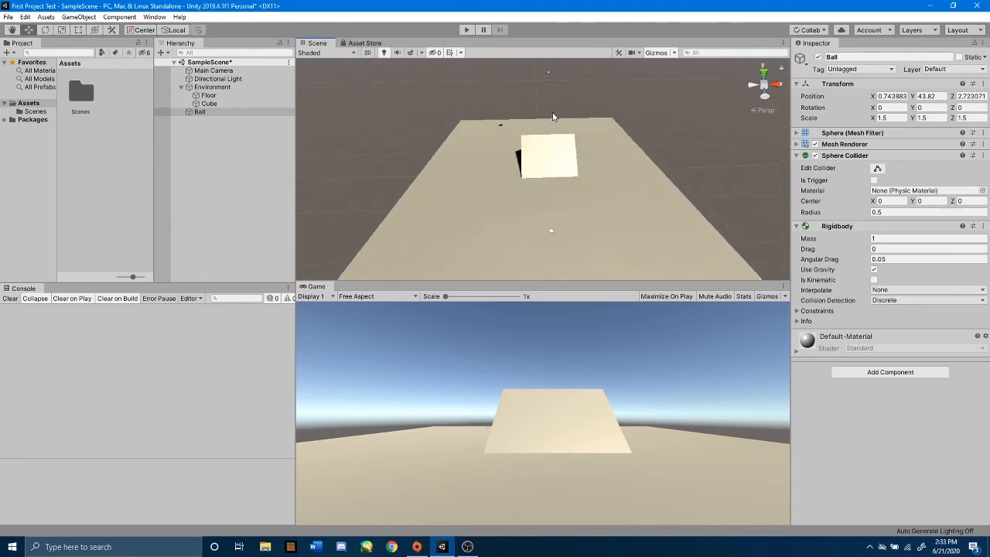
{"action": "scroll", "coordinate": [553, 116], "scroll_direction": "up", "scroll_amount": 1}
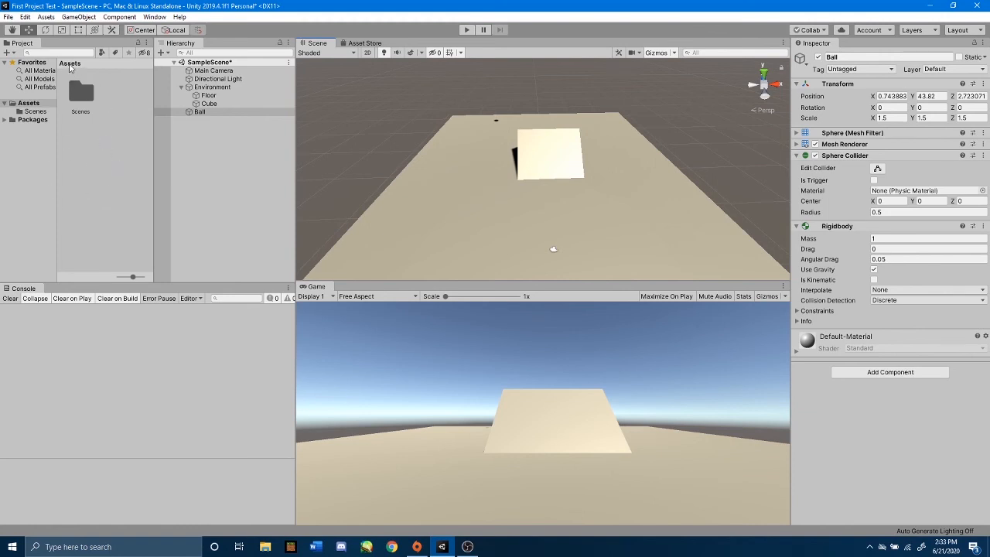
- Create a Physic Material named Bouncy Ball in the Assets folder
{"action": "left_click", "coordinate": [31, 104]}
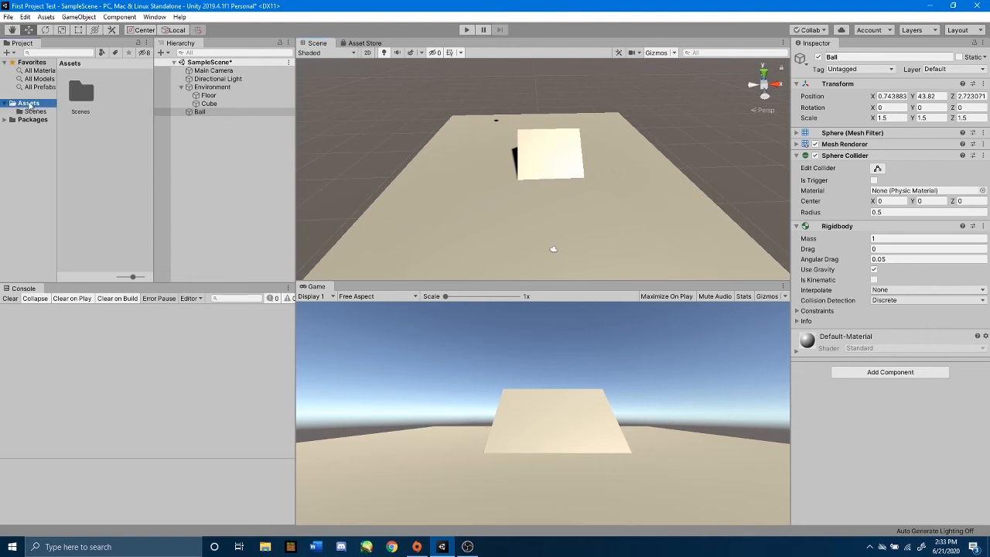
{"action": "right_click", "coordinate": [103, 186]}
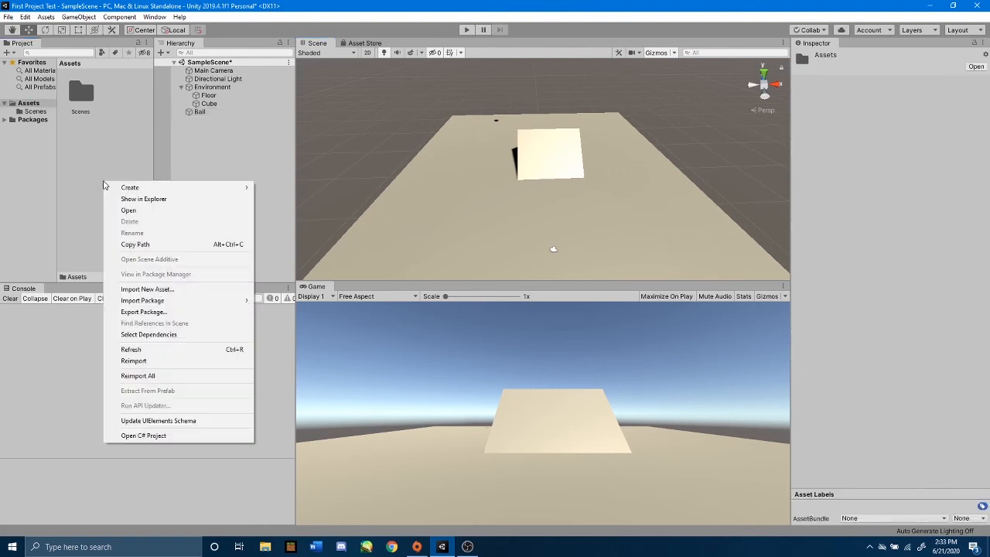
{"action": "mouse_move", "coordinate": [130, 188]}
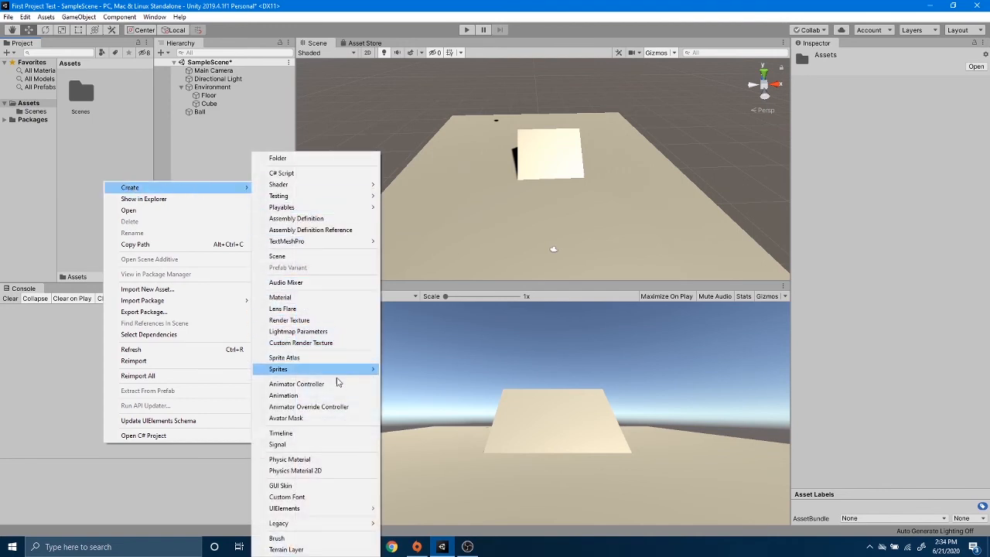
{"action": "left_click", "coordinate": [325, 460]}
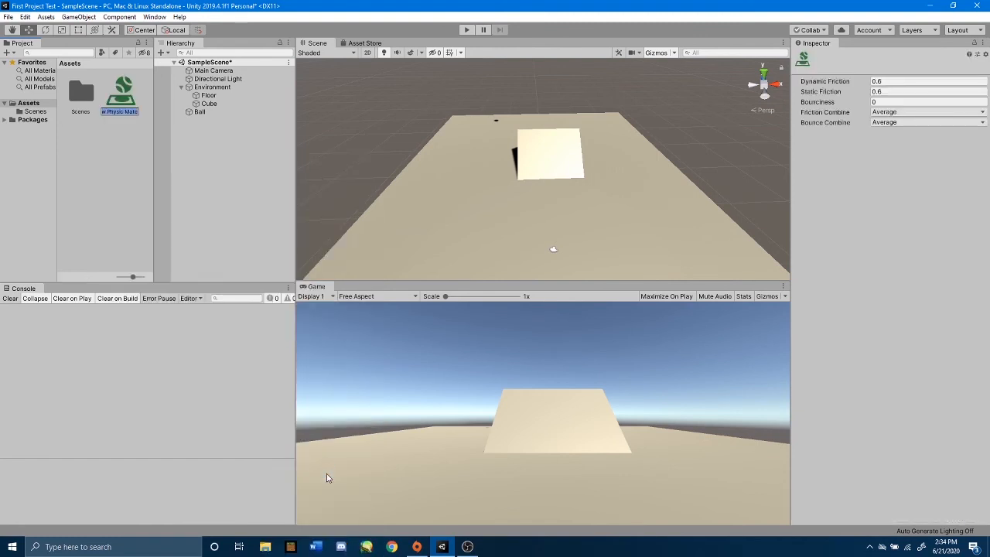
{"action": "type", "text": "Bouncy Ball"}
{"action": "key", "text": "Return"}
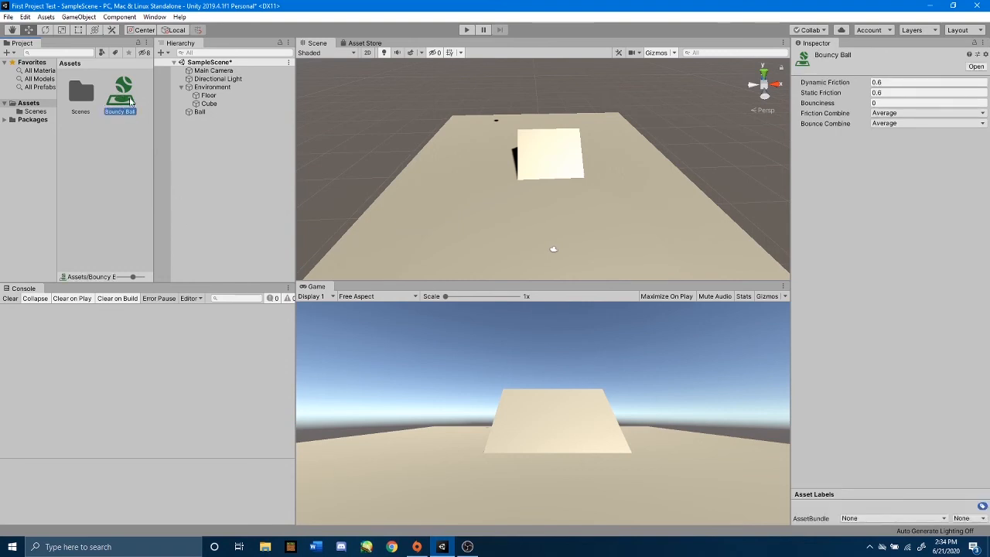
- Apply the Bouncy Ball physic material to the Ball and check the assignment in its Sphere Collider
{"action": "left_click_drag", "start_coordinate": [120, 93], "coordinate": [210, 114]}
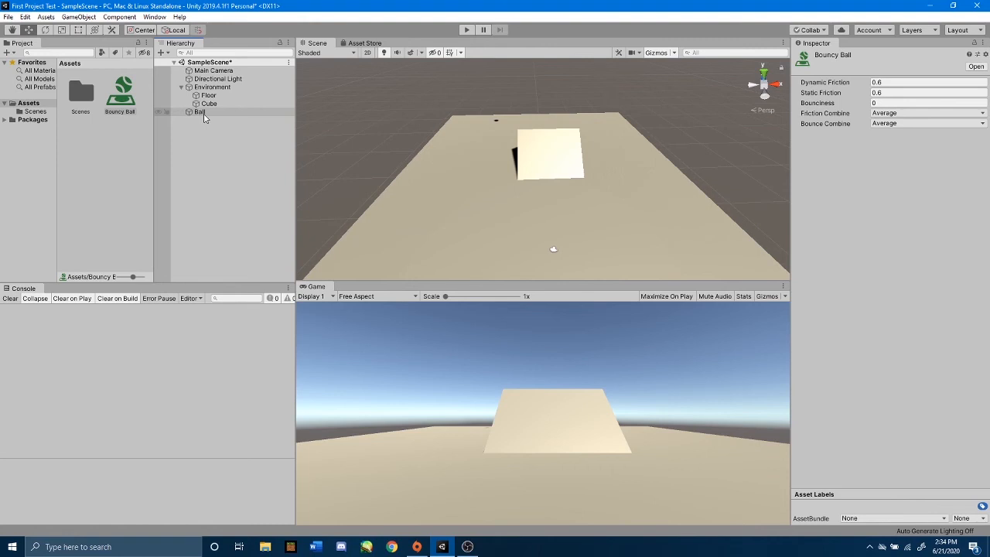
{"action": "left_click", "coordinate": [200, 113]}
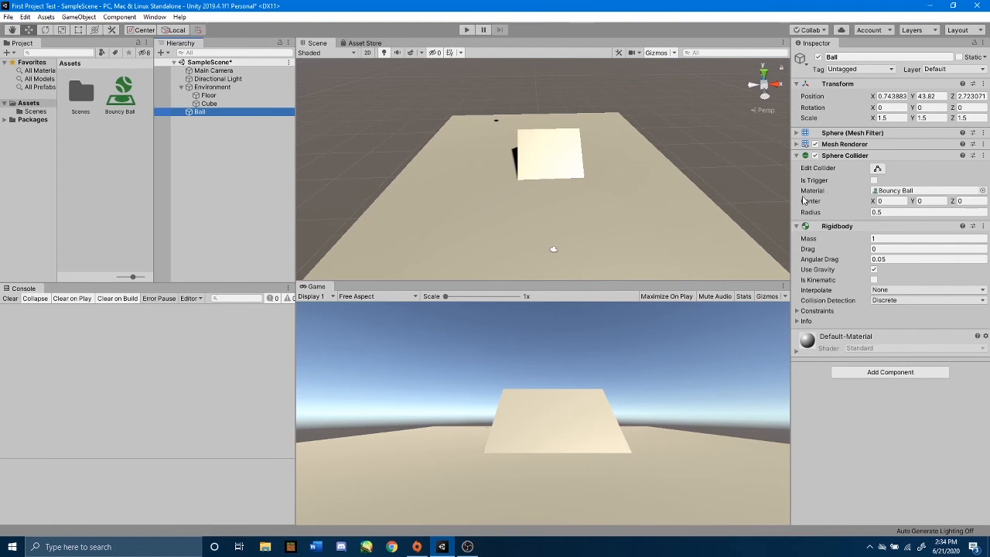
{"action": "left_click", "coordinate": [901, 196]}
- Set the Bounciness of the Bouncy Ball physic material to 1
{"action": "left_click", "coordinate": [120, 96]}
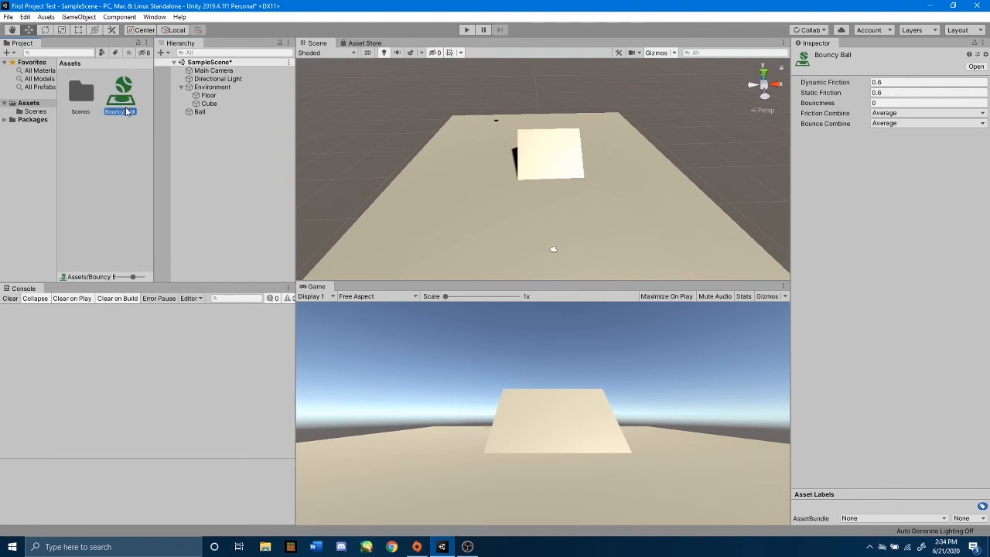
{"action": "left_click", "coordinate": [874, 103]}
{"action": "type", "text": "1"}
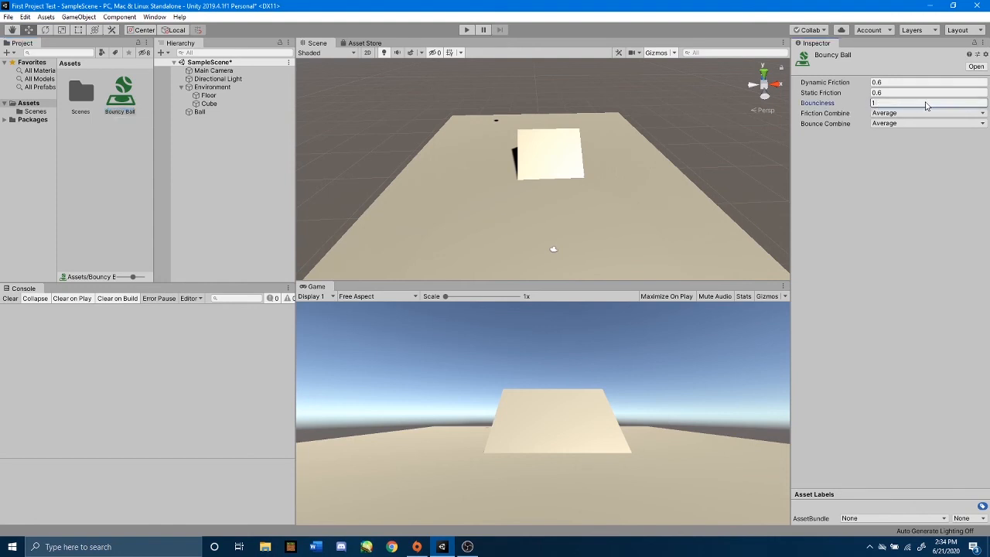
- Run the scene twice in Play mode to watch the Ball bounce off the ramp, stopping it after each run
{"action": "left_click", "coordinate": [468, 30]}
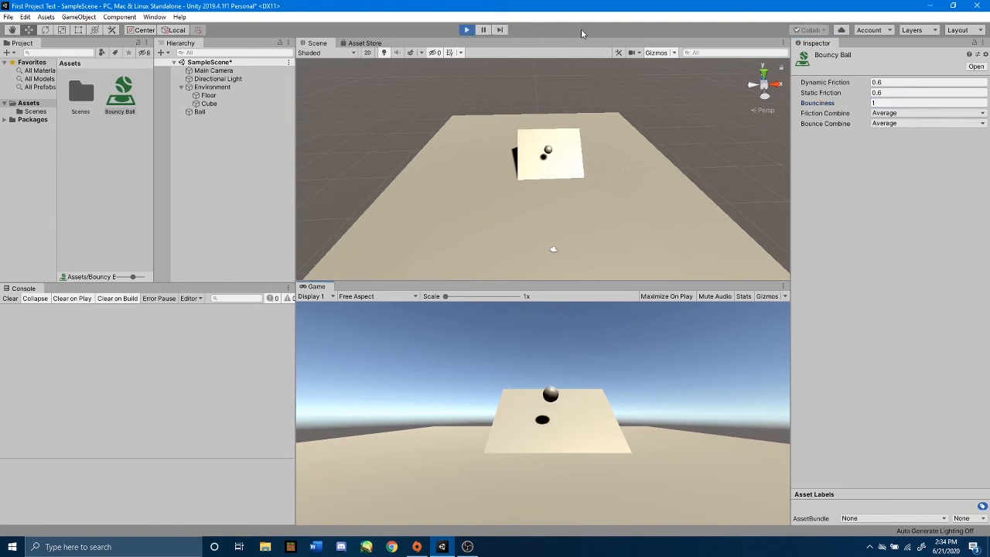
{"action": "scroll", "coordinate": [591, 223], "scroll_direction": "down", "scroll_amount": 5}
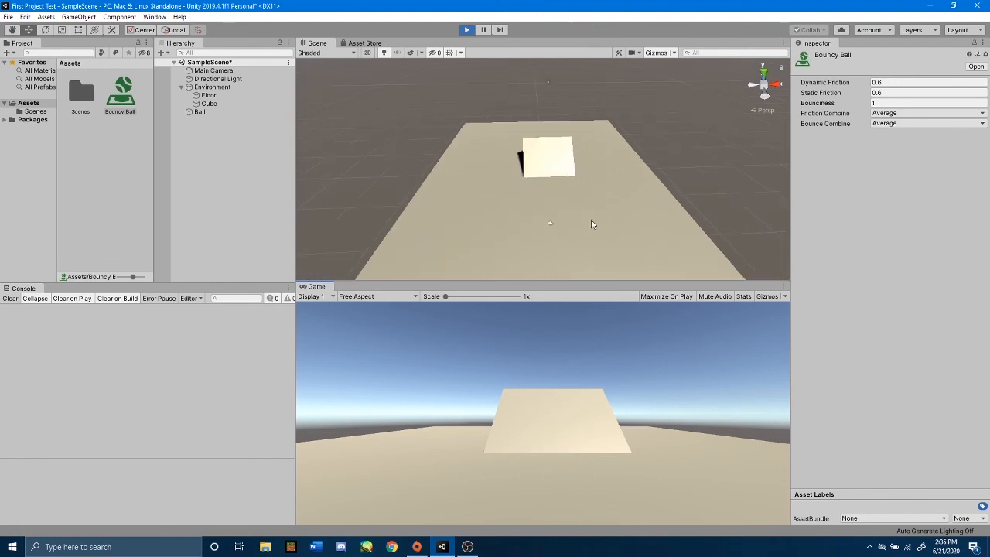
{"action": "middle_click_drag", "start_coordinate": [588, 239], "coordinate": [584, 231]}
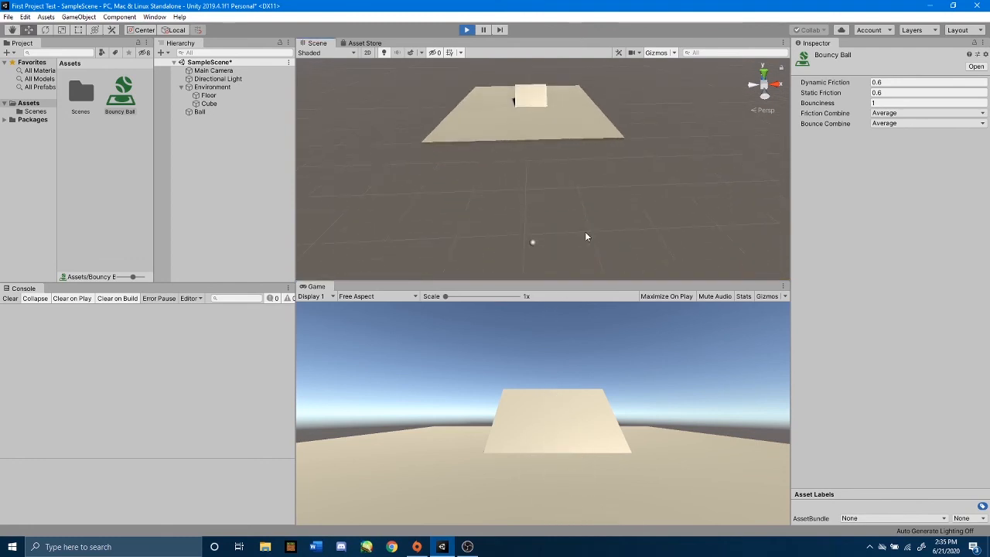
{"action": "left_click", "coordinate": [466, 29]}
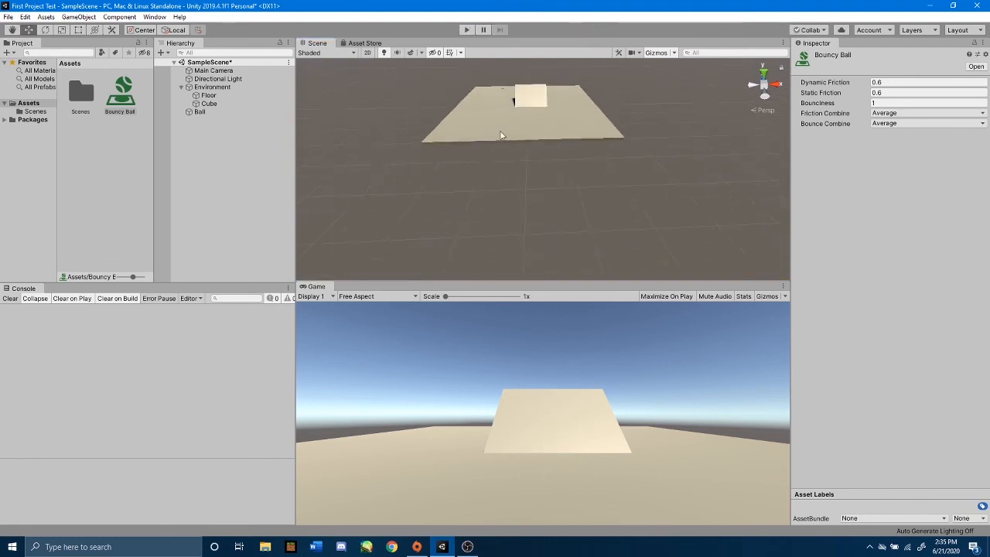
{"action": "left_click", "coordinate": [468, 31]}
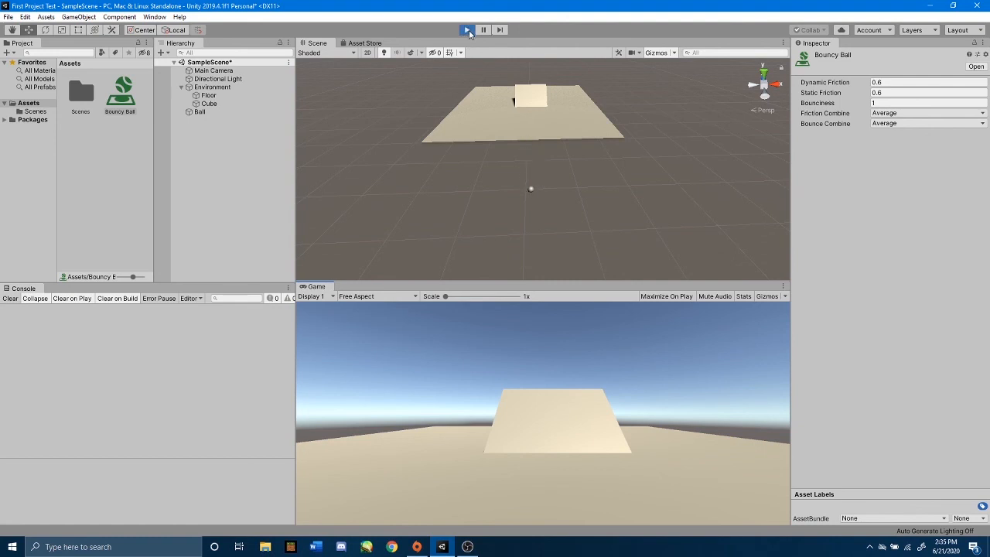
{"action": "left_click", "coordinate": [468, 31]}
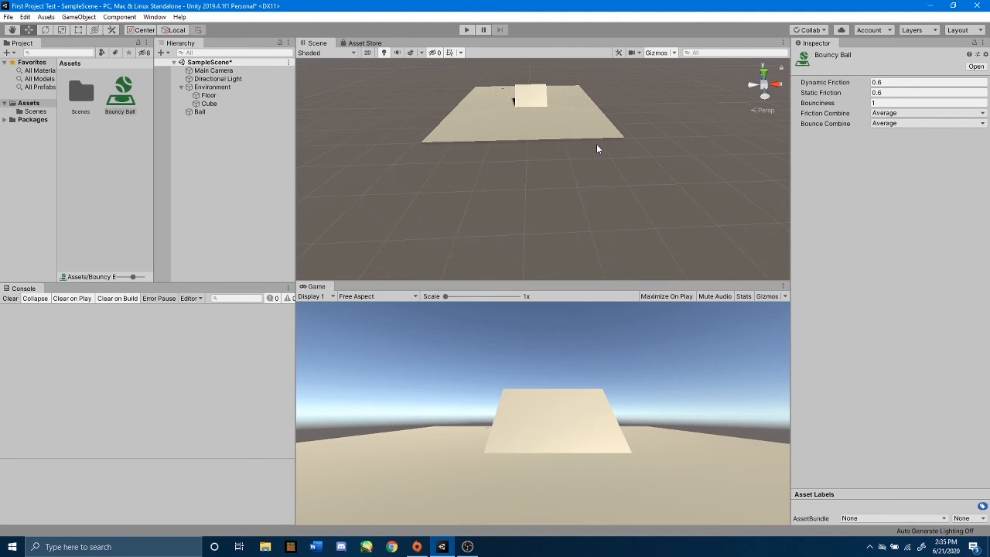
- Rename the Cube under Environment as Ramp and deselect it
{"action": "left_click", "coordinate": [208, 104]}
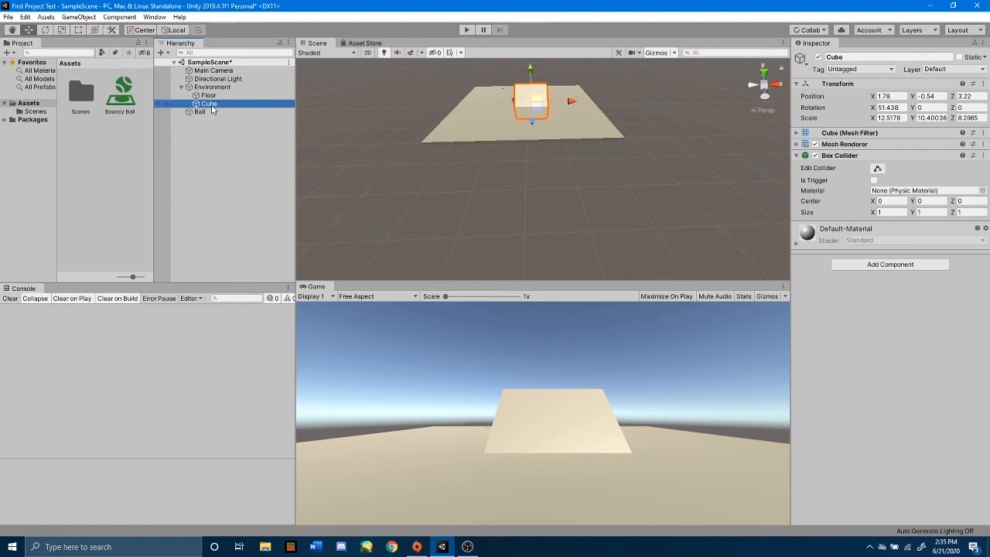
{"action": "left_click", "coordinate": [861, 56]}
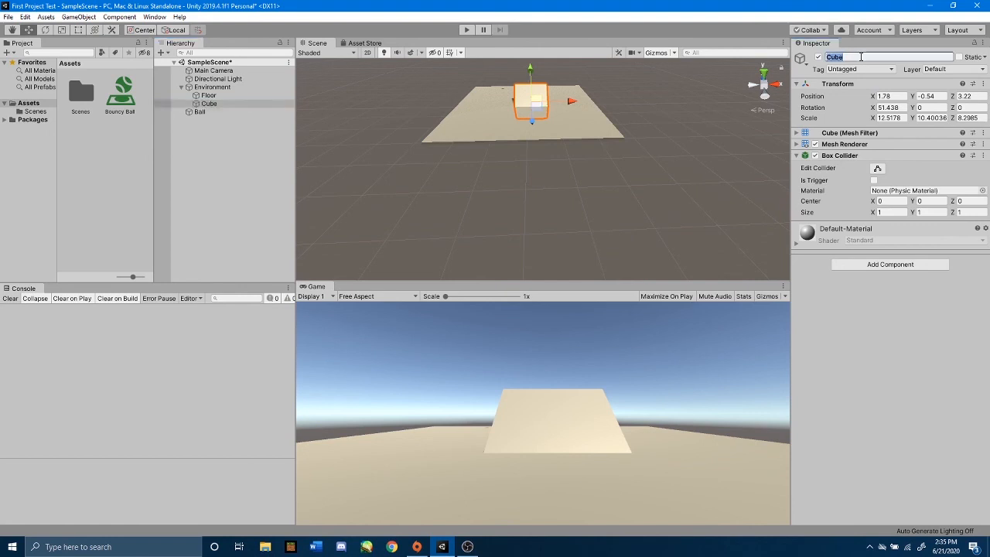
{"action": "type", "text": "Ramp"}
{"action": "left_click", "coordinate": [263, 147]}
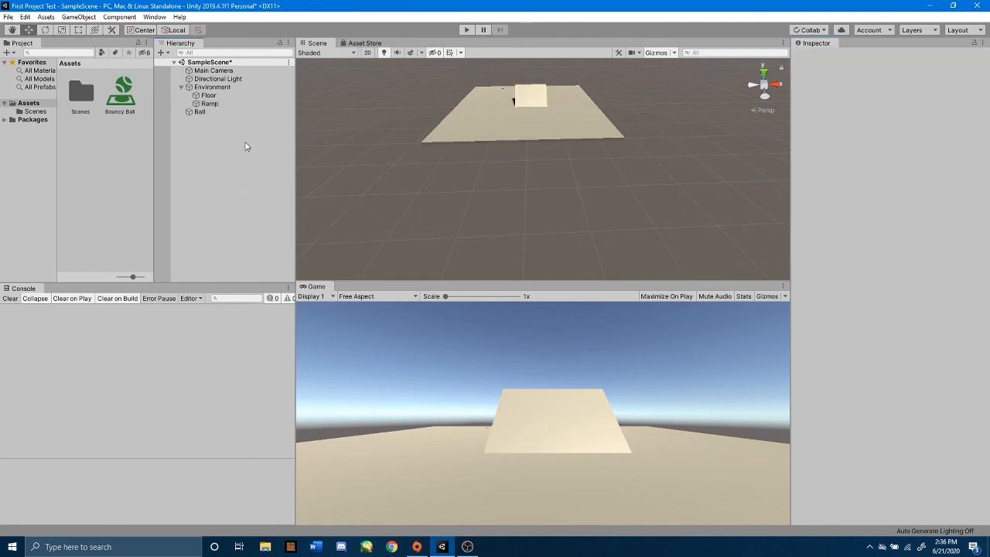
- Assign the Bouncy Ball physic material to the Ramp's Box Collider and test the bounce in Play mode
{"action": "left_click", "coordinate": [232, 105]}
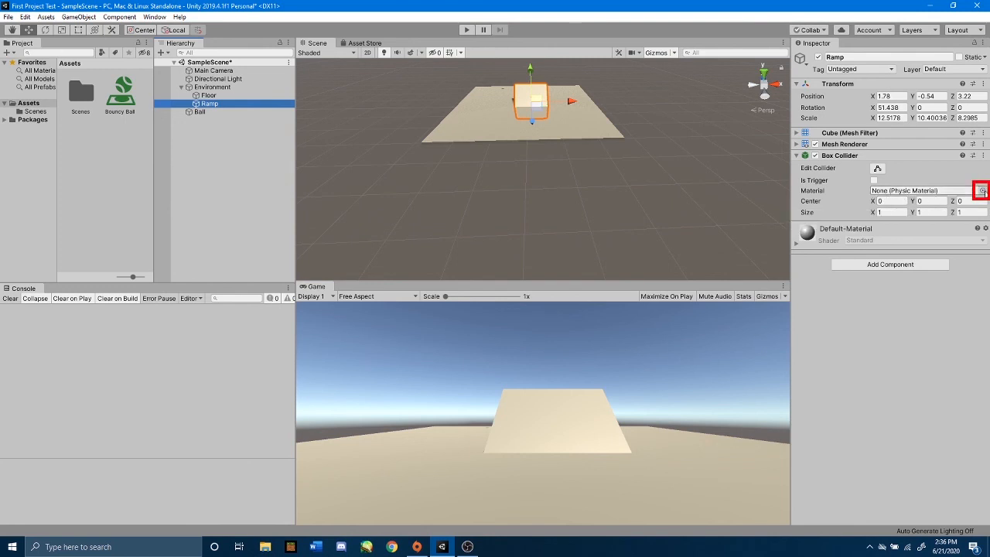
{"action": "left_click", "coordinate": [983, 191]}
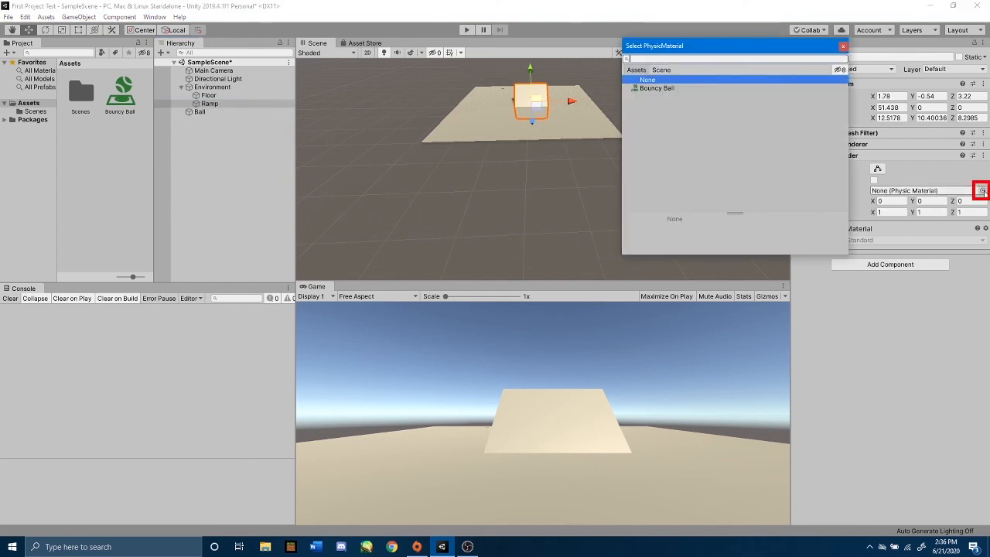
{"action": "left_click", "coordinate": [691, 90]}
{"action": "double_click", "coordinate": [692, 90]}
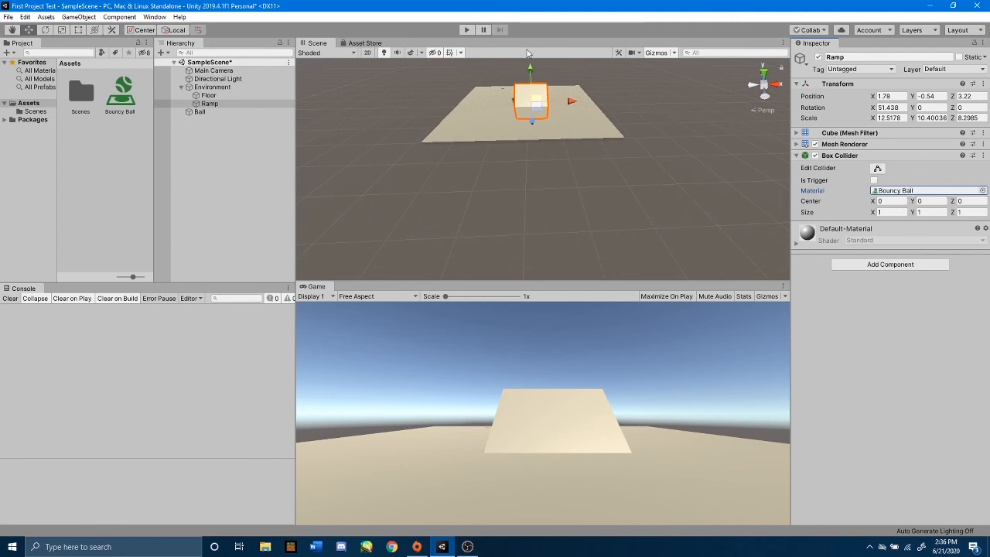
{"action": "left_click", "coordinate": [465, 30]}
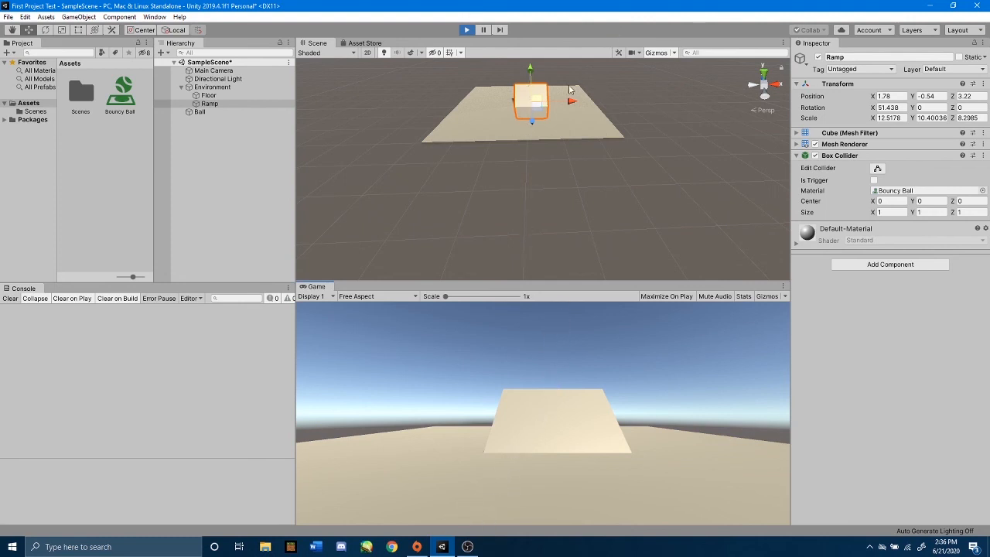
{"action": "left_click", "coordinate": [466, 30]}
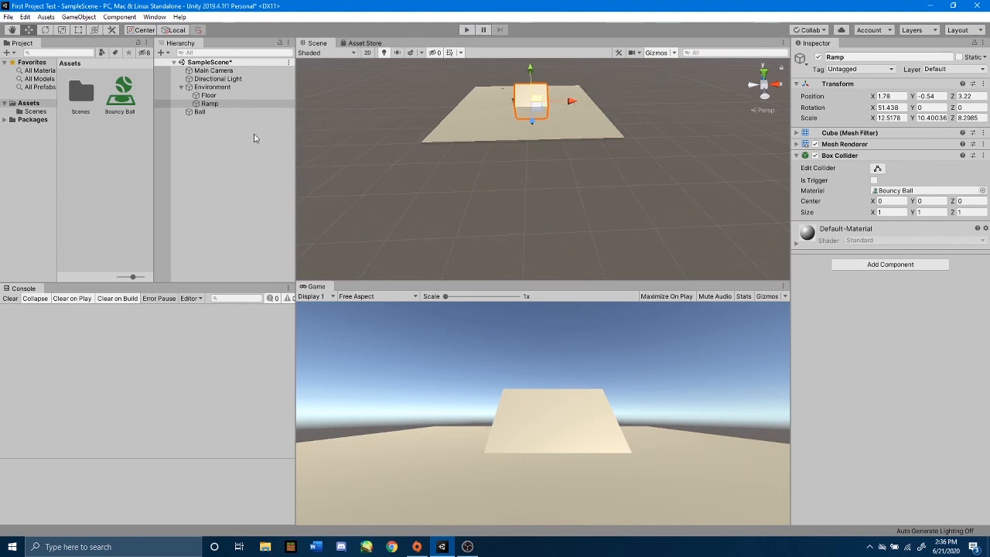
- Test the Ball in Play mode with its Rigidbody's Use Gravity turned off, and turn gravity back on after stopping
{"action": "left_click", "coordinate": [205, 112]}
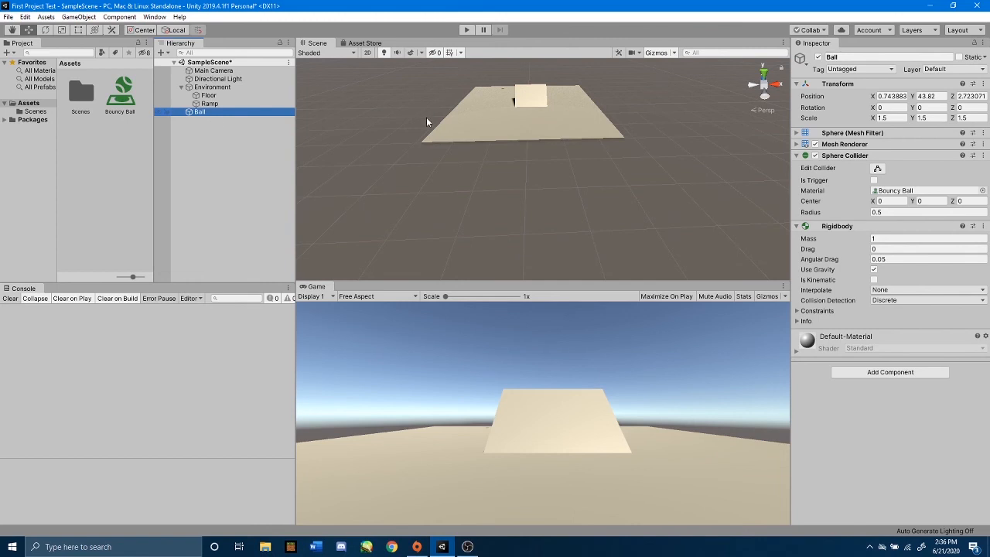
{"action": "scroll", "coordinate": [426, 125], "scroll_direction": "down", "scroll_amount": 3}
{"action": "key", "text": "f"}
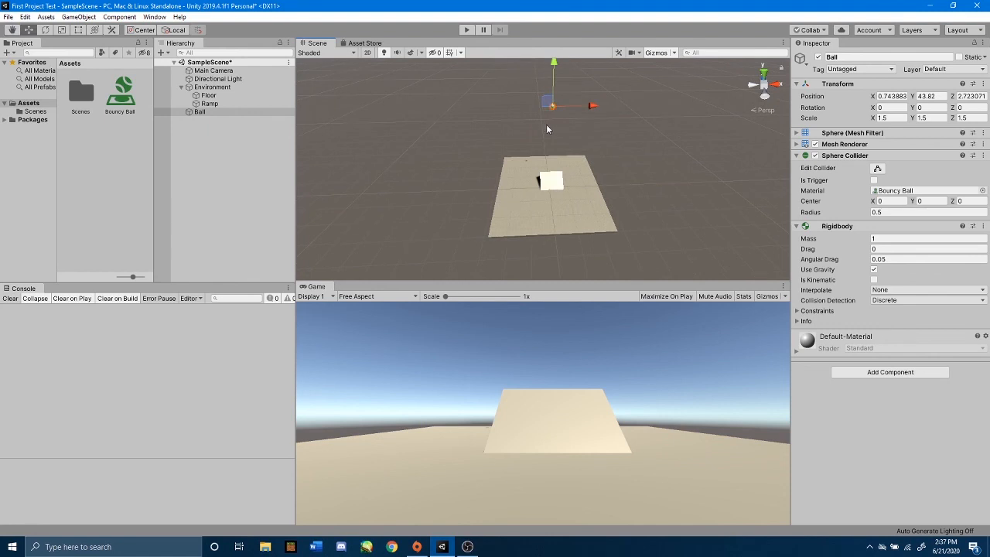
{"action": "left_click", "coordinate": [874, 270]}
{"action": "left_click", "coordinate": [466, 29]}
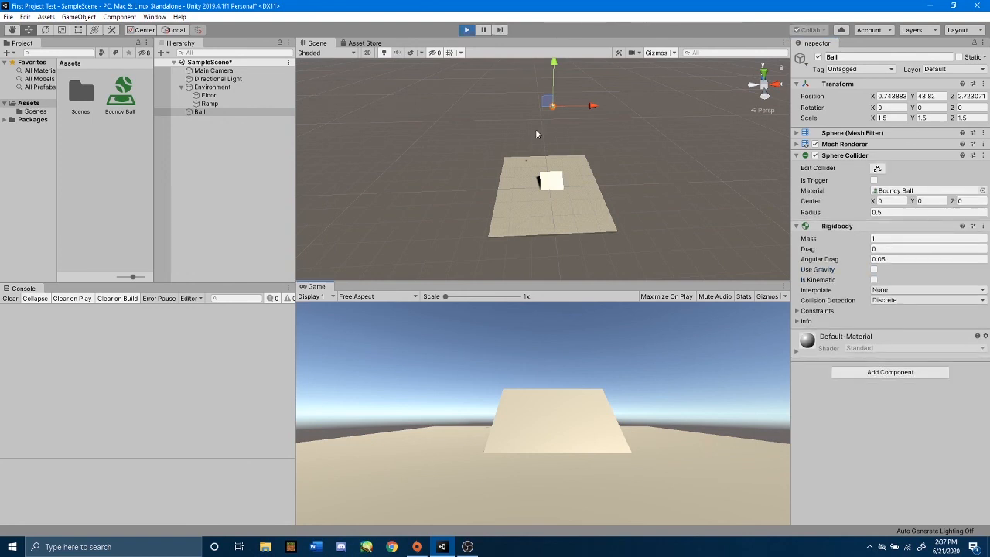
{"action": "left_click", "coordinate": [465, 30]}
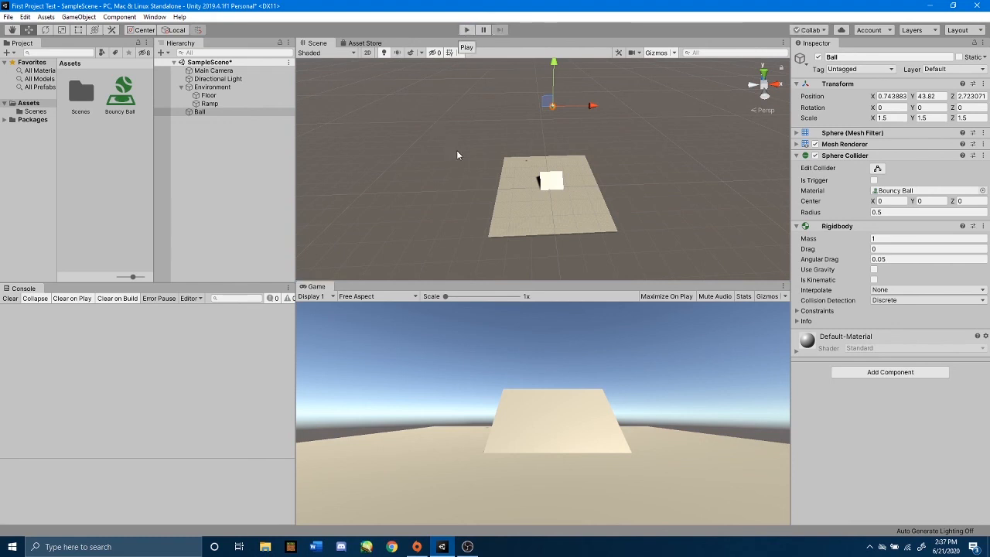
{"action": "left_click", "coordinate": [874, 270]}
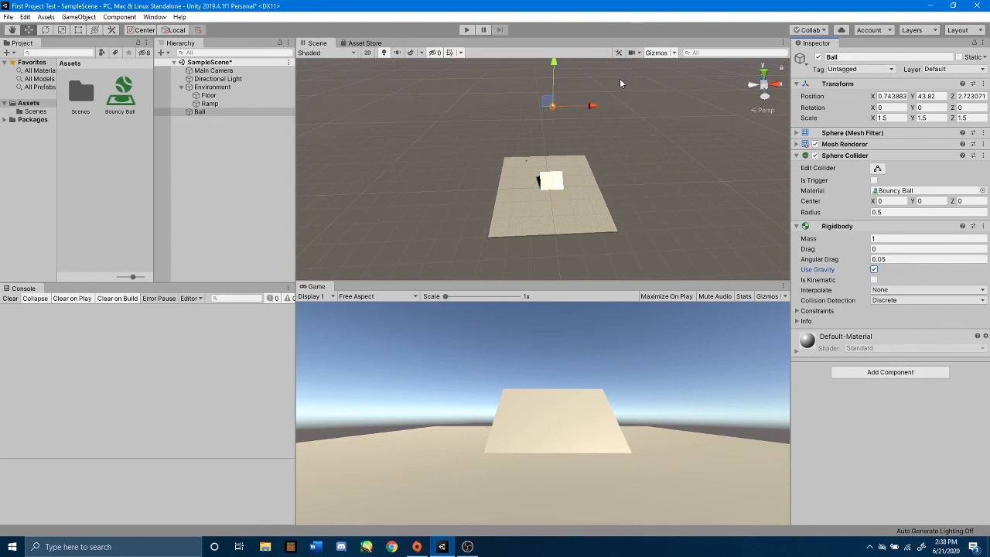
- Run the scene, switching the Ball's Use Gravity off and on again during play while following its flight, and stop Play mode
{"action": "left_click", "coordinate": [468, 32]}
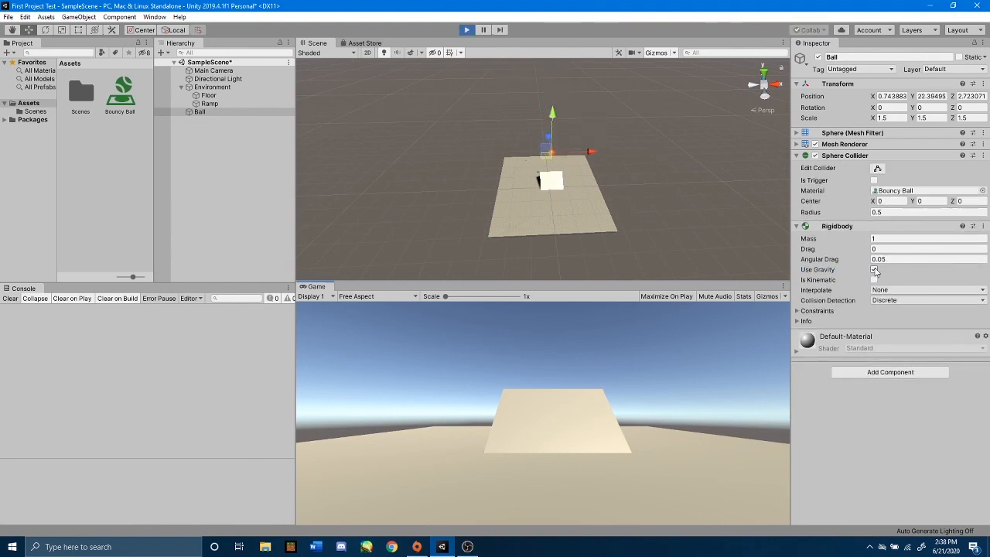
{"action": "left_click", "coordinate": [875, 270]}
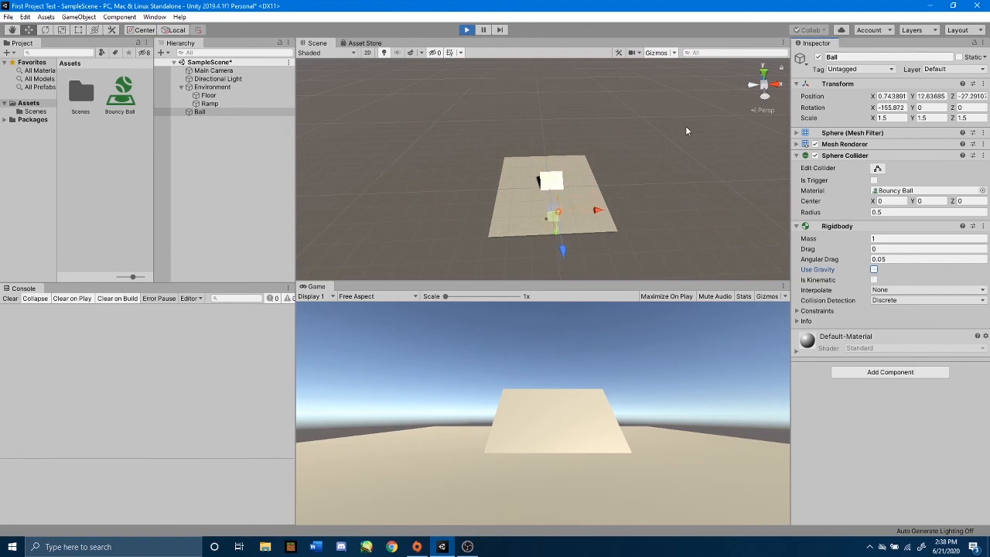
{"action": "mouse_move", "coordinate": [578, 203]}
{"action": "middle_mouse_down"}
{"action": "mouse_move", "coordinate": [589, 180]}
{"action": "mouse_move", "coordinate": [586, 188]}
{"action": "middle_mouse_up"}
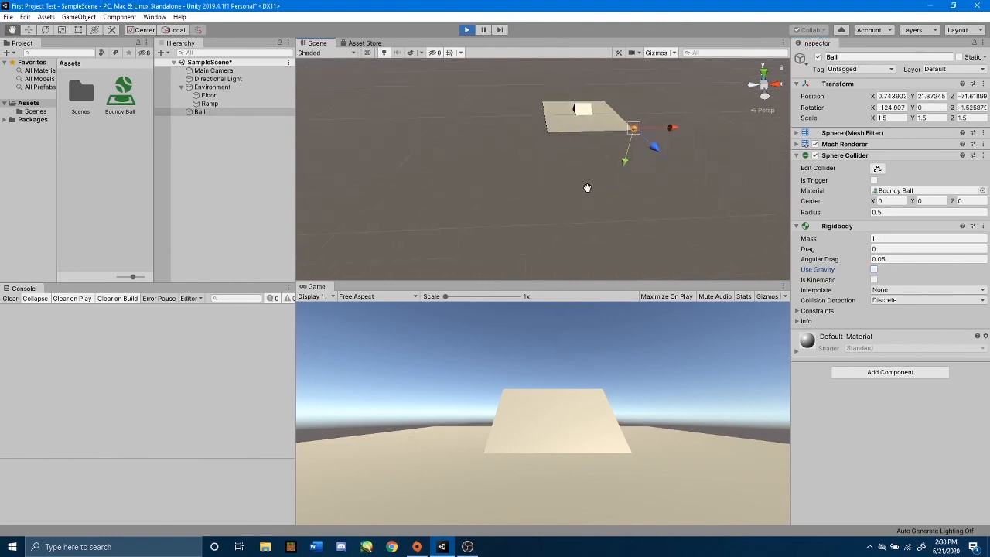
{"action": "right_click_drag", "start_coordinate": [588, 188], "coordinate": [741, 166]}
{"action": "mouse_move", "coordinate": [718, 169]}
{"action": "middle_mouse_down"}
{"action": "mouse_move", "coordinate": [688, 179]}
{"action": "mouse_move", "coordinate": [708, 172]}
{"action": "mouse_move", "coordinate": [699, 169]}
{"action": "middle_mouse_up"}
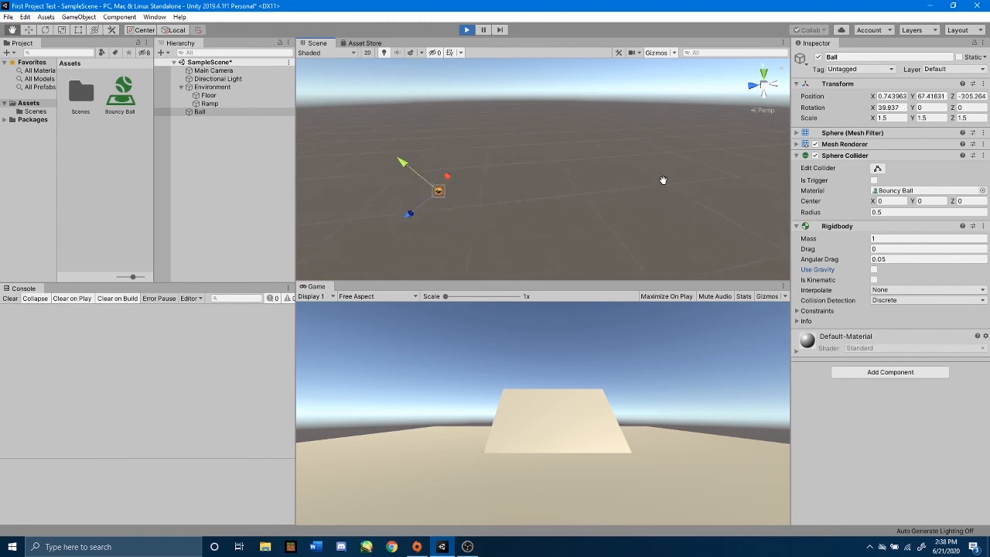
{"action": "key", "text": "w"}
{"action": "key", "text": "q"}
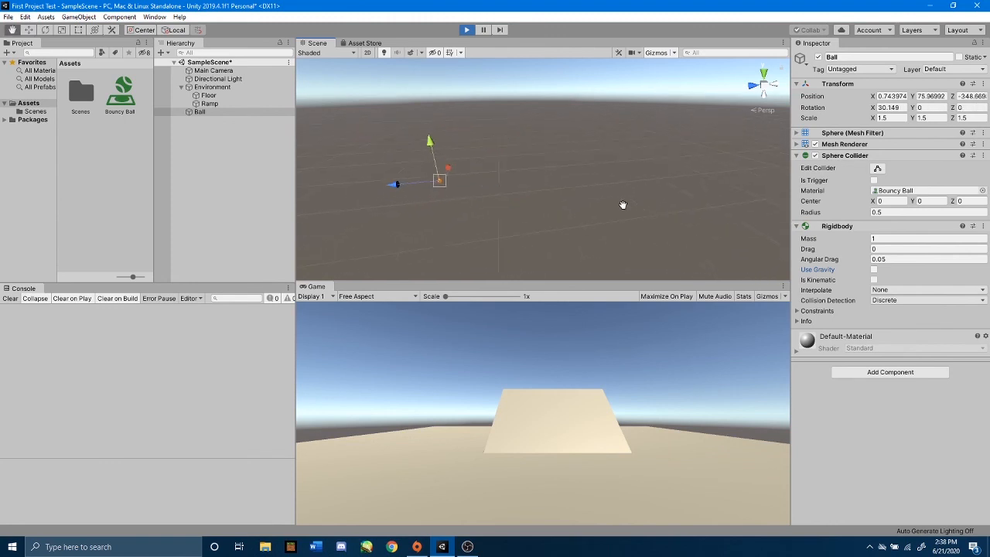
{"action": "key", "text": "w"}
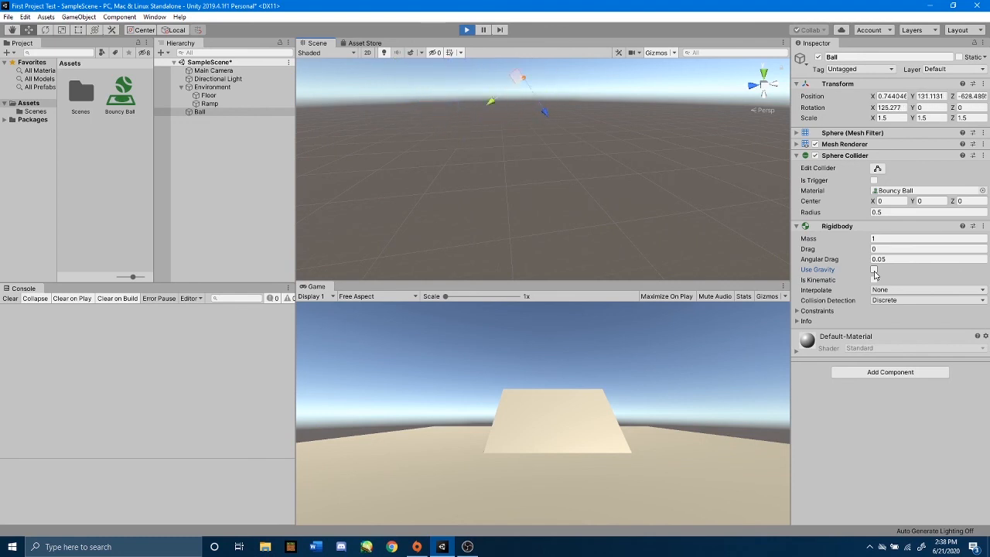
{"action": "left_click", "coordinate": [874, 270]}
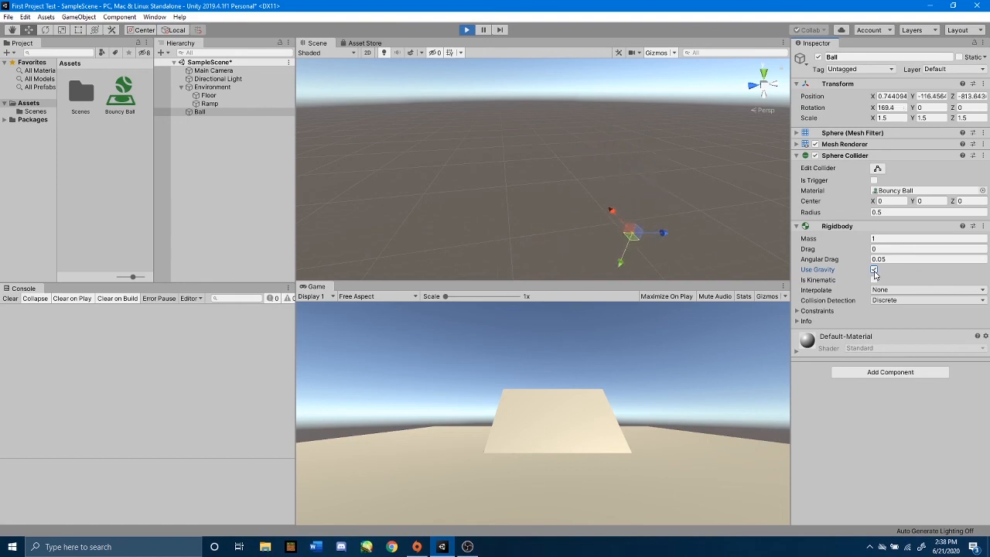
{"action": "key", "text": "ctrl+p"}
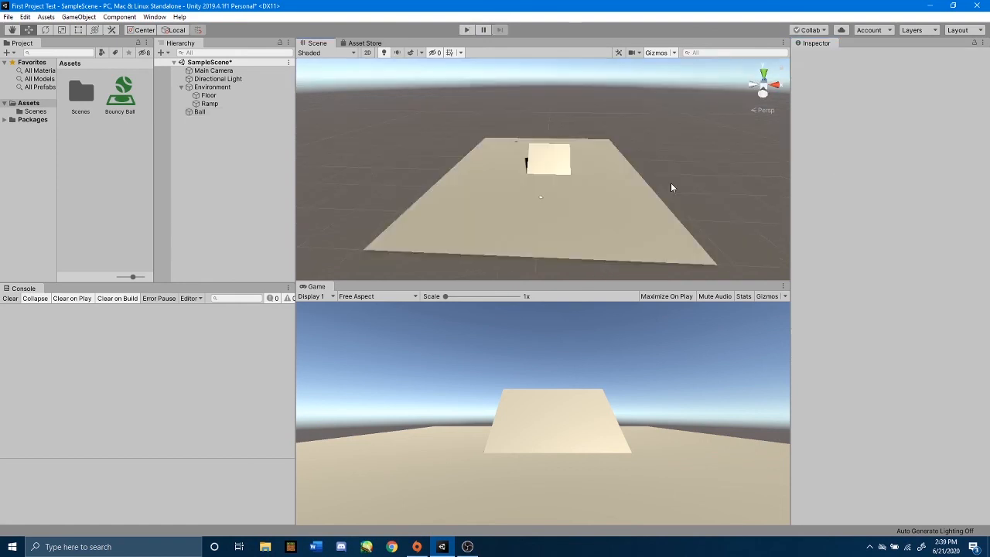